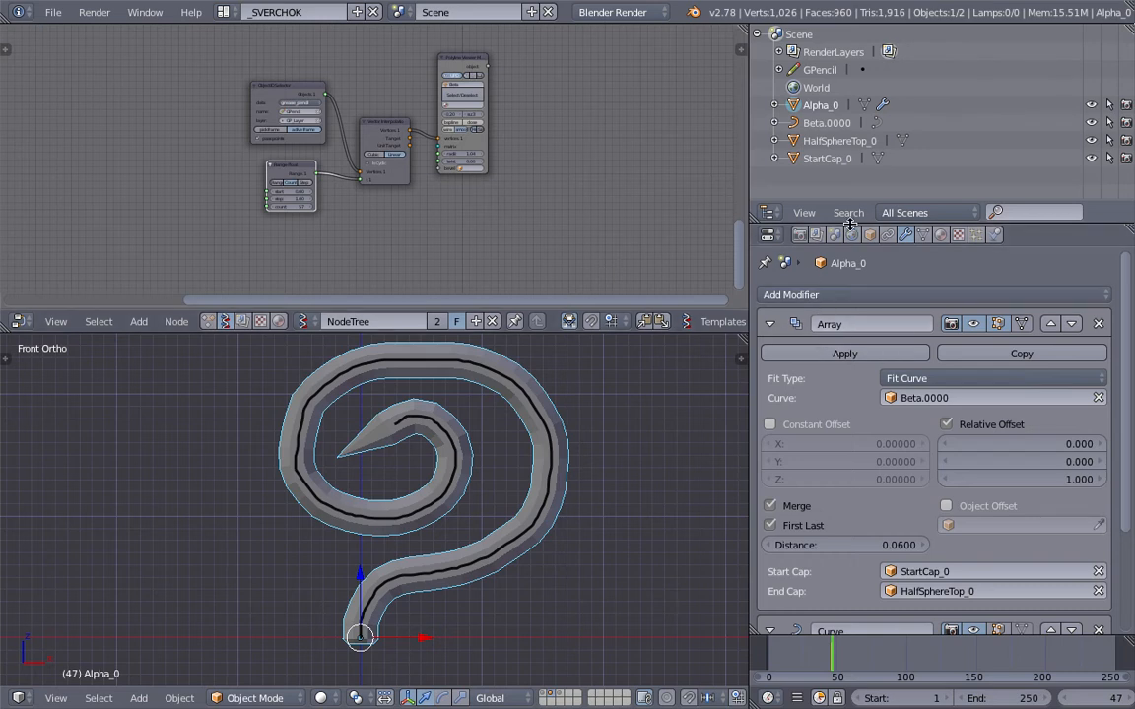
Step: Enlarge the properties editor and the 3D viewport within the layout to make room for the modifier stack and the pipe
{"action": "left_click_drag", "start_coordinate": [849, 224], "coordinate": [849, 132]}
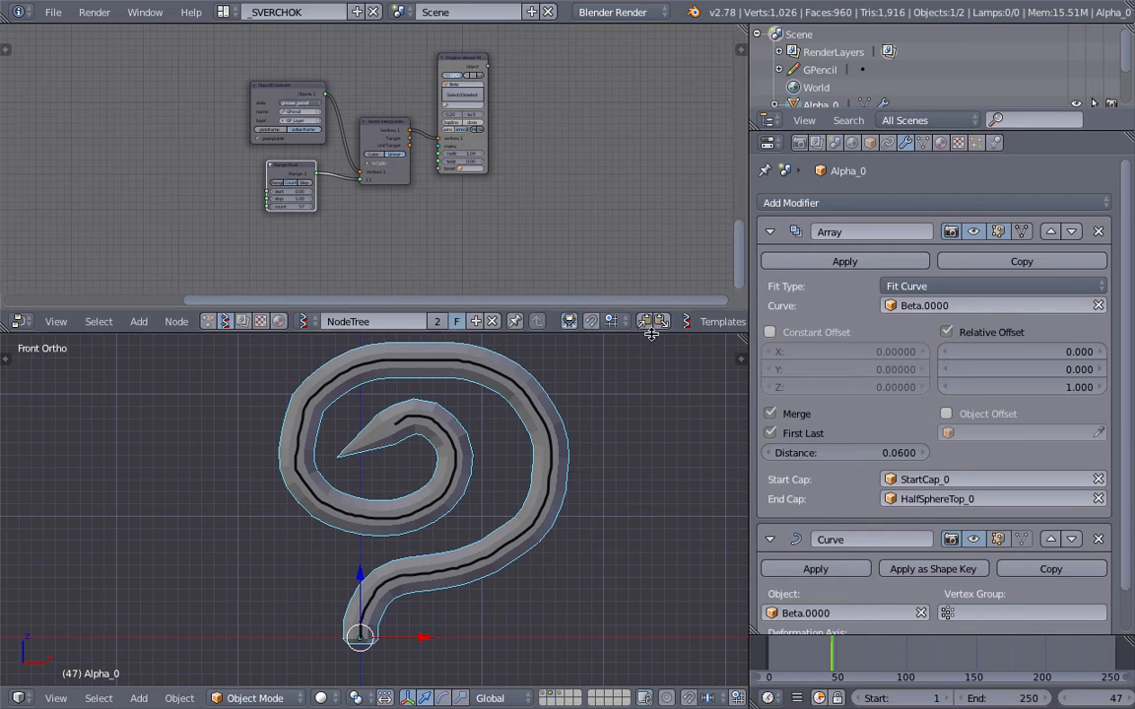
{"action": "left_click_drag", "start_coordinate": [651, 315], "coordinate": [627, 262]}
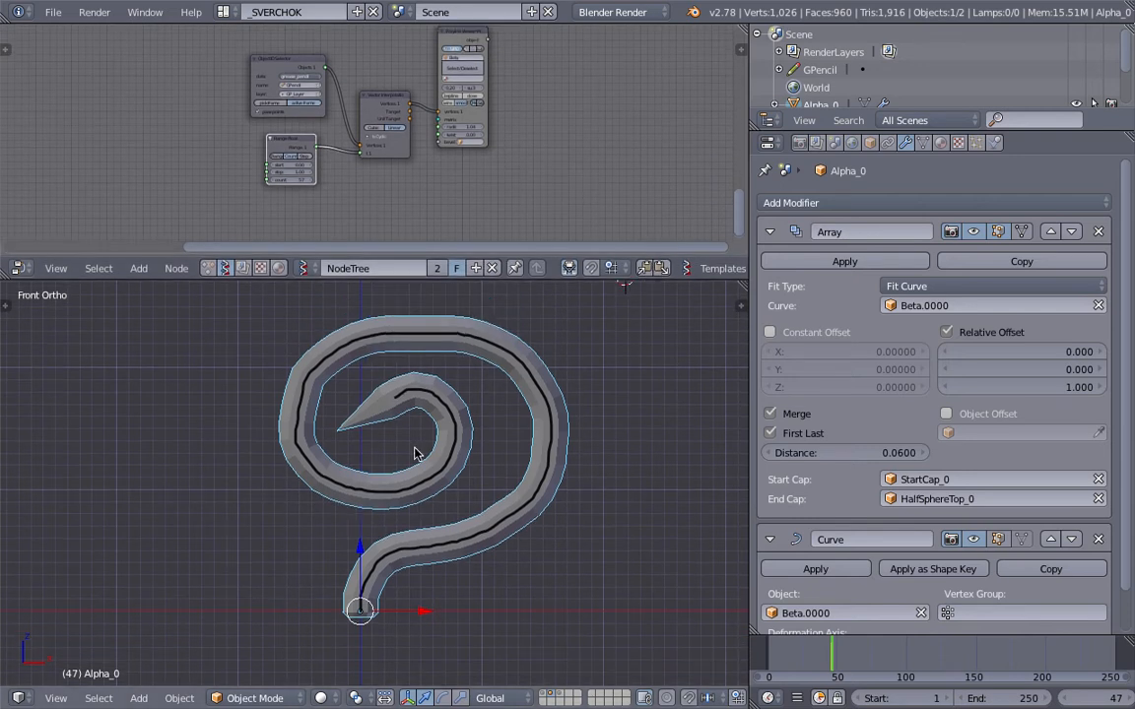
{"action": "middle_click_drag", "start_coordinate": [469, 434], "coordinate": [442, 436], "text": "shift"}
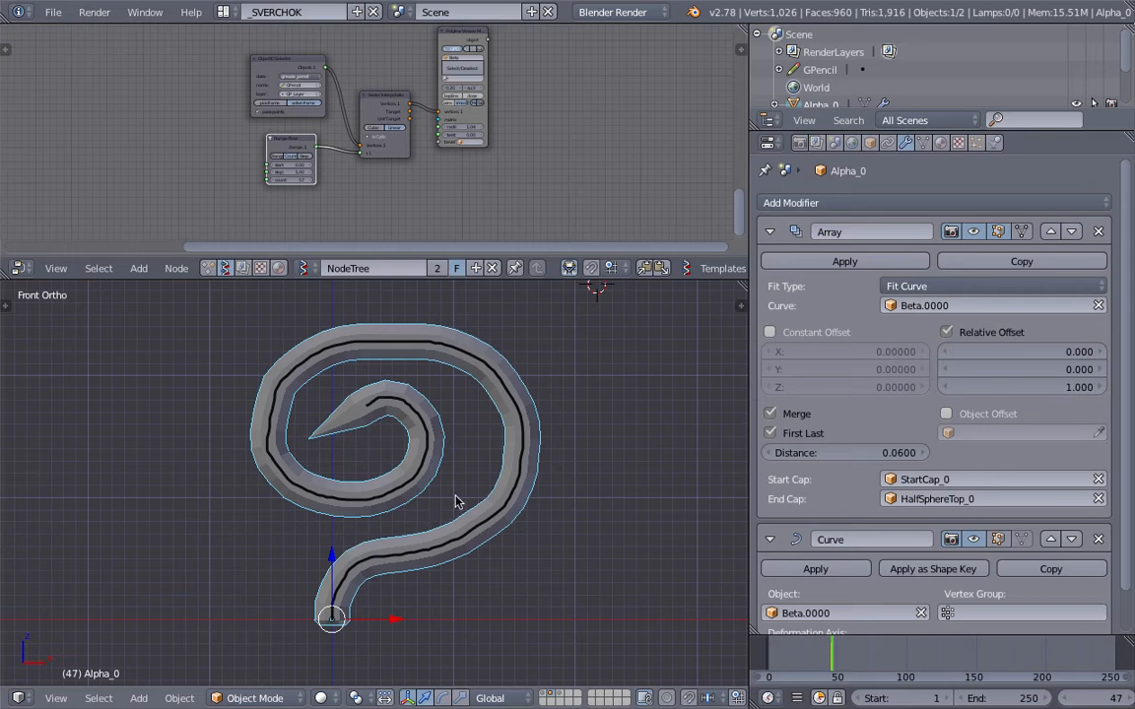
Step: Sketch a pencil split into eraser, body and tip beside the pipe with the grease pencil, numbering the parts 1, 2 and 3
{"action": "middle_click_drag", "start_coordinate": [455, 513], "coordinate": [345, 533], "text": "shift"}
{"action": "mouse_move", "coordinate": [548, 362]}
{"action": "left_mouse_down"}
{"action": "mouse_move", "coordinate": [562, 552]}
{"action": "mouse_move", "coordinate": [598, 418]}
{"action": "mouse_move", "coordinate": [570, 351]}
{"action": "mouse_move", "coordinate": [589, 334]}
{"action": "left_mouse_up"}
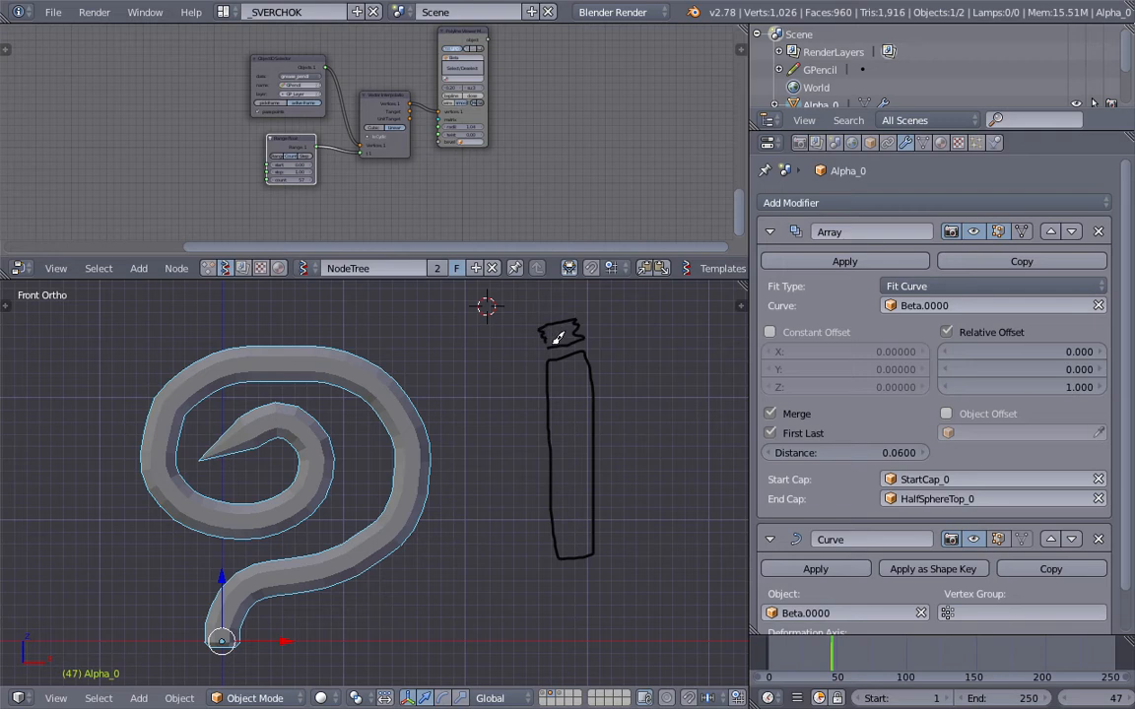
{"action": "left_click_drag", "start_coordinate": [548, 323], "coordinate": [573, 306]}
{"action": "mouse_move", "coordinate": [563, 576]}
{"action": "left_mouse_down"}
{"action": "mouse_move", "coordinate": [579, 616]}
{"action": "mouse_move", "coordinate": [597, 563]}
{"action": "left_mouse_up"}
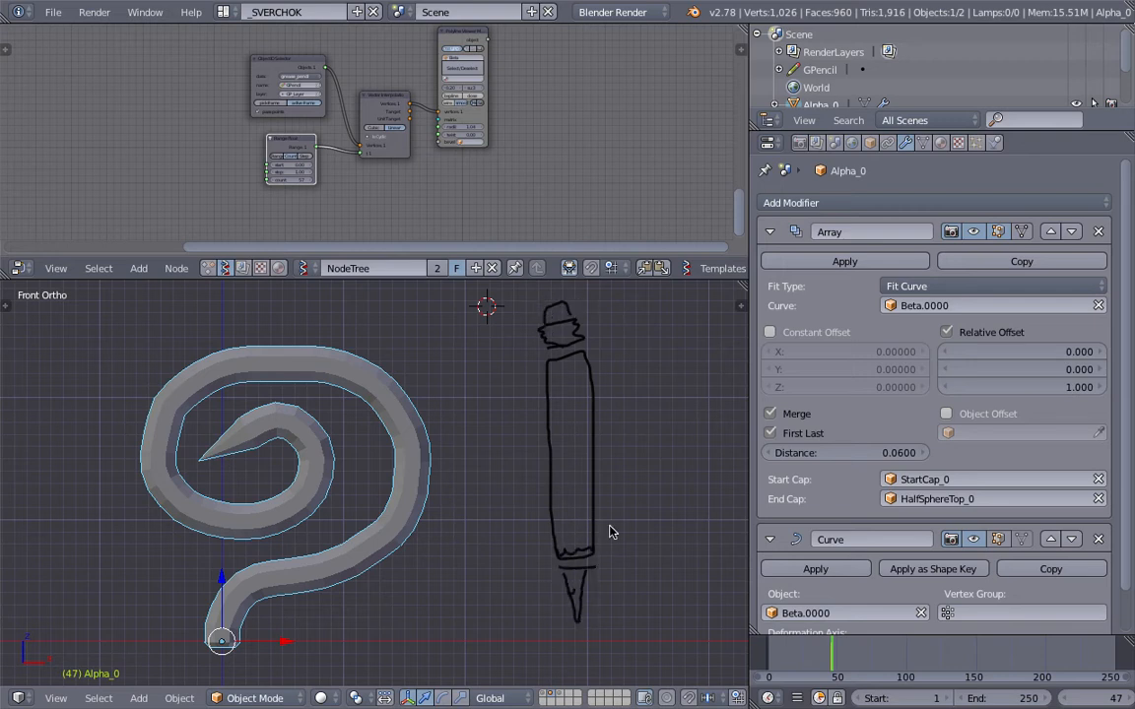
{"action": "middle_click_drag", "start_coordinate": [615, 425], "coordinate": [553, 431], "text": "shift"}
{"action": "left_click_drag", "start_coordinate": [544, 316], "coordinate": [549, 333]}
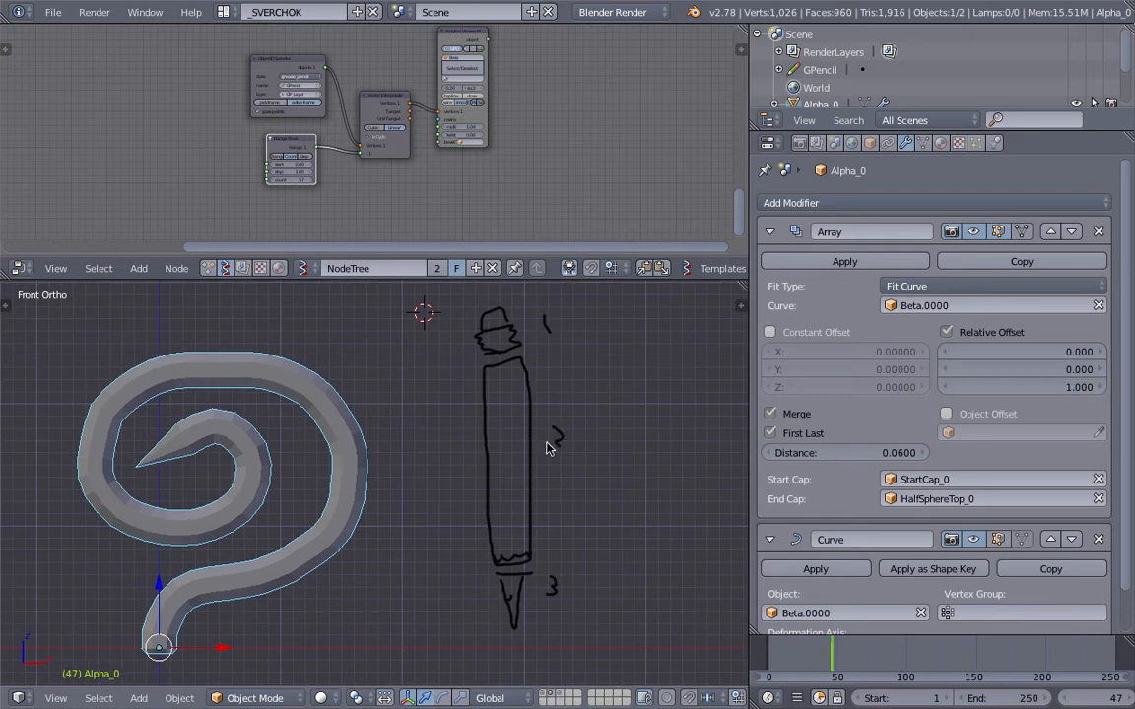
Step: Sketch a circle, a tall rectangle and a pointed cone beside the pencil, cross the circle with a line and bracket all three shapes
{"action": "middle_click_drag", "start_coordinate": [592, 480], "coordinate": [563, 471], "text": "shift"}
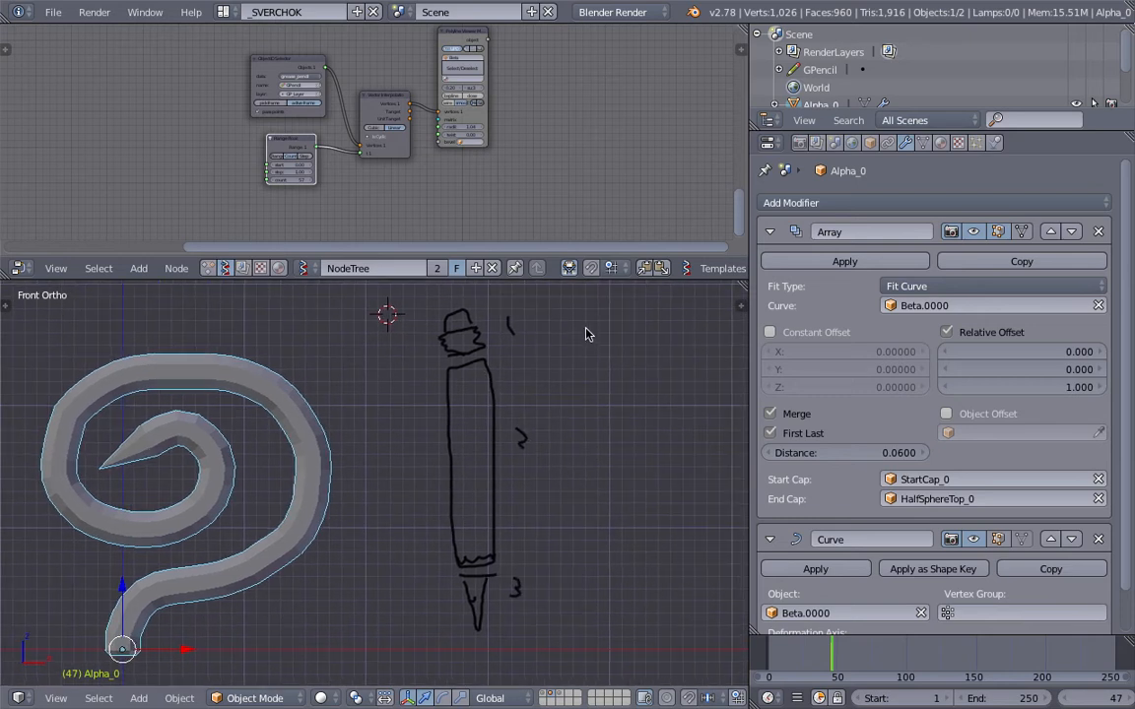
{"action": "middle_click_drag", "start_coordinate": [378, 504], "coordinate": [535, 489], "text": "shift"}
{"action": "middle_click_drag", "start_coordinate": [695, 393], "coordinate": [487, 417], "text": "shift"}
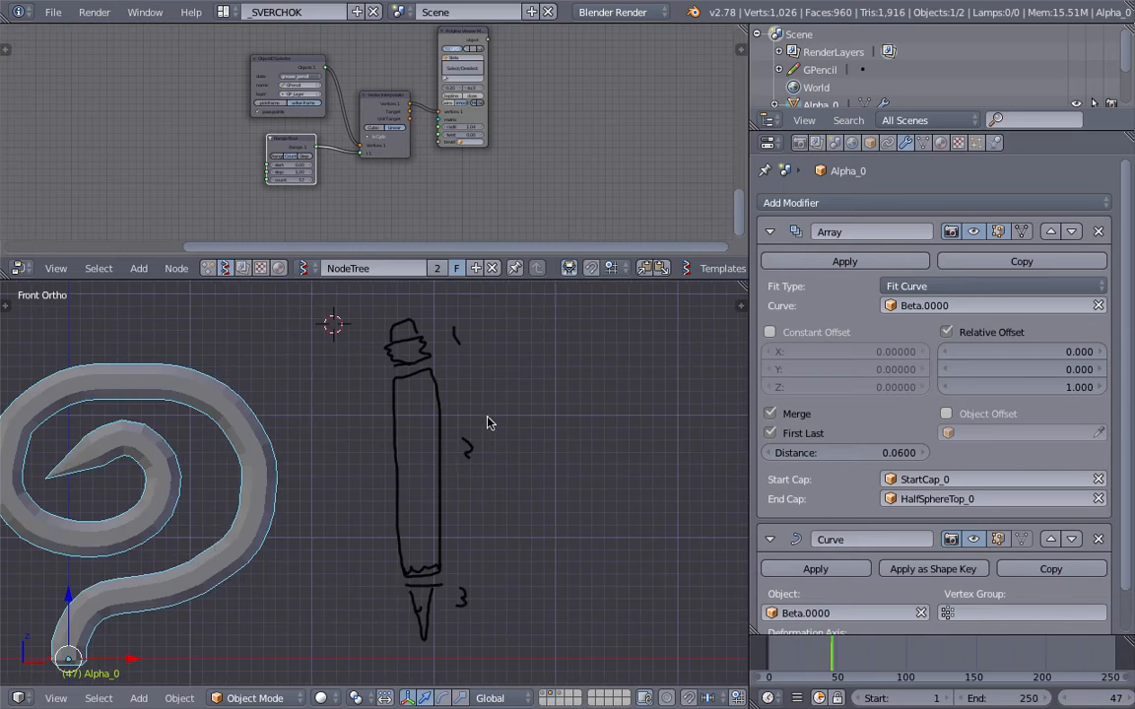
{"action": "mouse_move", "coordinate": [532, 329]}
{"action": "left_mouse_down"}
{"action": "mouse_move", "coordinate": [535, 347]}
{"action": "mouse_move", "coordinate": [560, 315]}
{"action": "mouse_move", "coordinate": [541, 319]}
{"action": "left_mouse_up"}
{"action": "mouse_move", "coordinate": [532, 392]}
{"action": "left_mouse_down"}
{"action": "mouse_move", "coordinate": [563, 439]}
{"action": "mouse_move", "coordinate": [568, 533]}
{"action": "mouse_move", "coordinate": [533, 396]}
{"action": "left_mouse_up"}
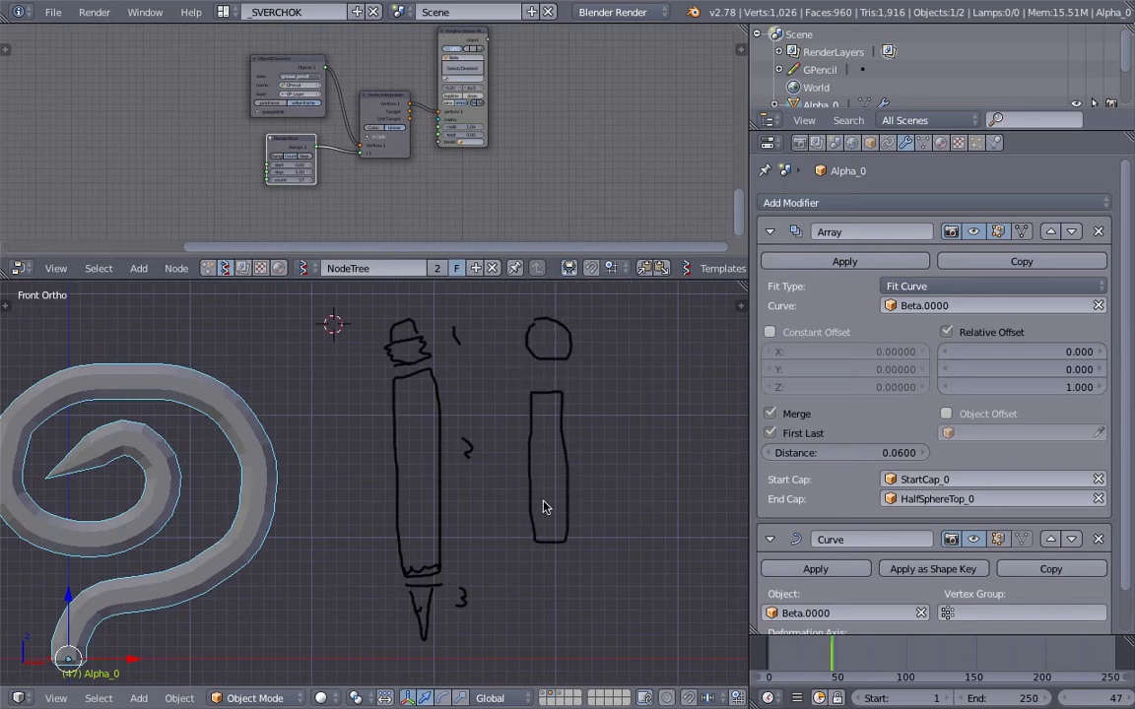
{"action": "mouse_move", "coordinate": [537, 571]}
{"action": "left_mouse_down"}
{"action": "mouse_move", "coordinate": [556, 611]}
{"action": "mouse_move", "coordinate": [578, 564]}
{"action": "left_mouse_up"}
{"action": "mouse_move", "coordinate": [515, 342]}
{"action": "left_mouse_down"}
{"action": "mouse_move", "coordinate": [591, 340]}
{"action": "mouse_move", "coordinate": [566, 352]}
{"action": "mouse_move", "coordinate": [620, 542]}
{"action": "mouse_move", "coordinate": [611, 589]}
{"action": "left_mouse_up"}
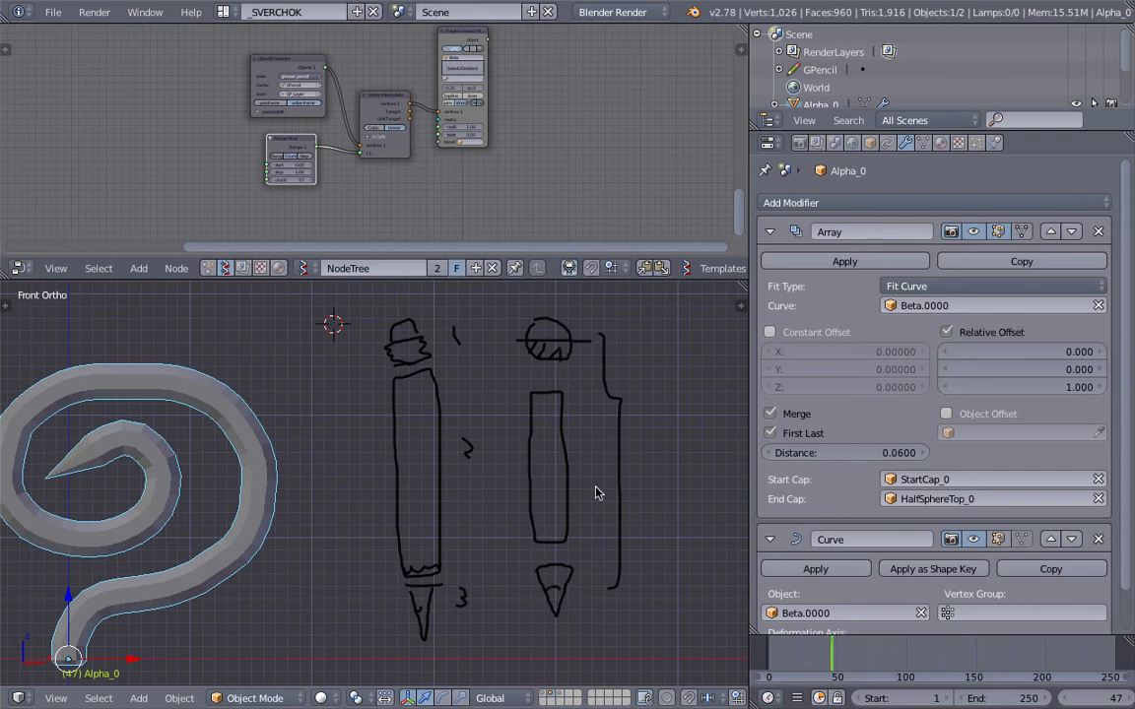
{"action": "middle_click_drag", "start_coordinate": [515, 525], "coordinate": [595, 507], "text": "shift"}
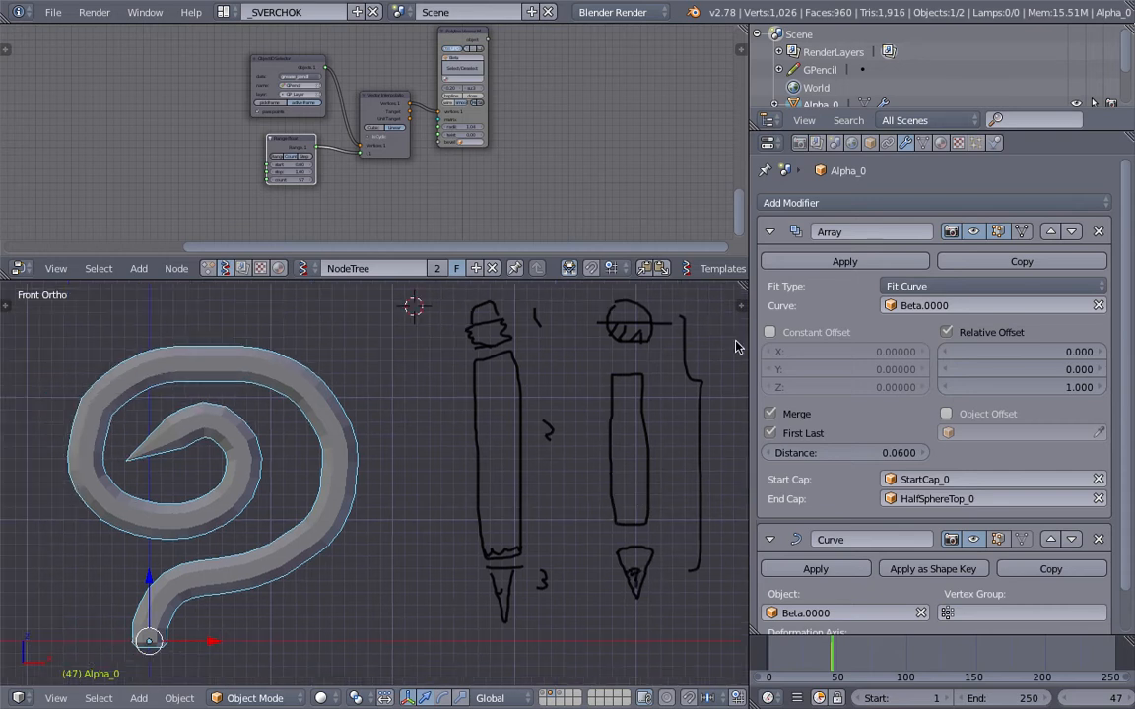
Step: Examine the Array and Curve modifiers of the pipe by toggling the Curve modifier's viewport display off and on
{"action": "scroll", "coordinate": [455, 474], "scroll_direction": "down", "scroll_amount": 1}
{"action": "middle_click_drag", "start_coordinate": [190, 467], "coordinate": [245, 473], "text": "shift"}
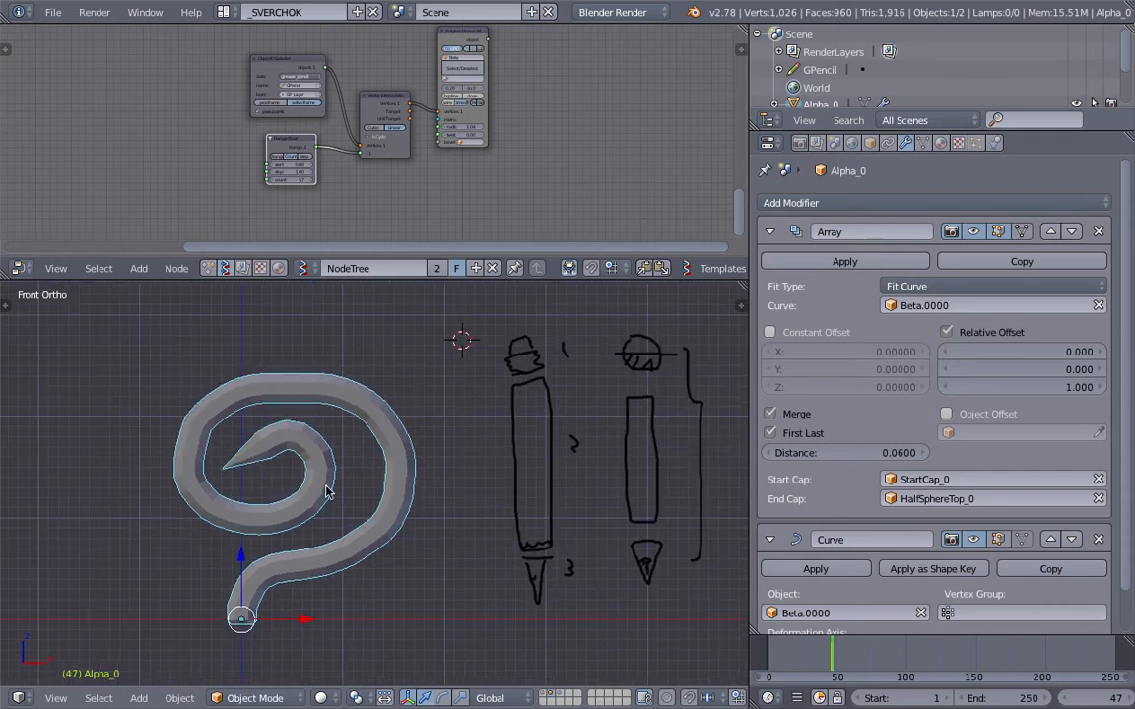
{"action": "middle_click_drag", "start_coordinate": [320, 473], "coordinate": [382, 467], "text": "shift"}
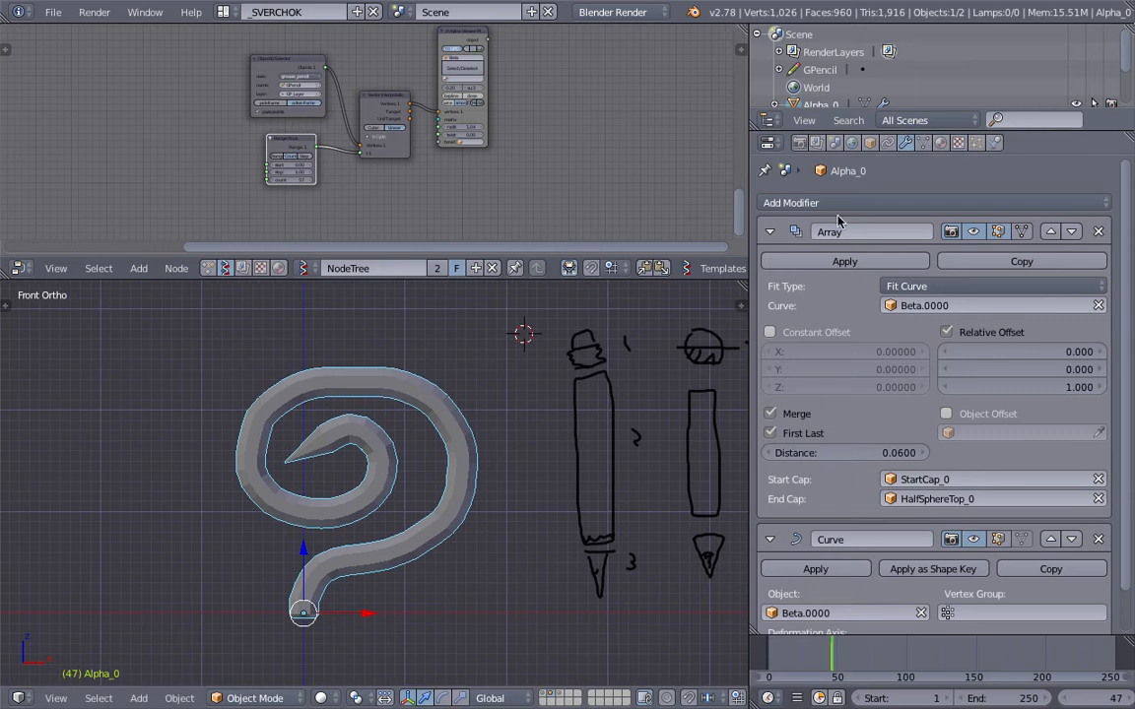
{"action": "scroll", "coordinate": [1126, 243], "scroll_direction": "down", "scroll_amount": 1}
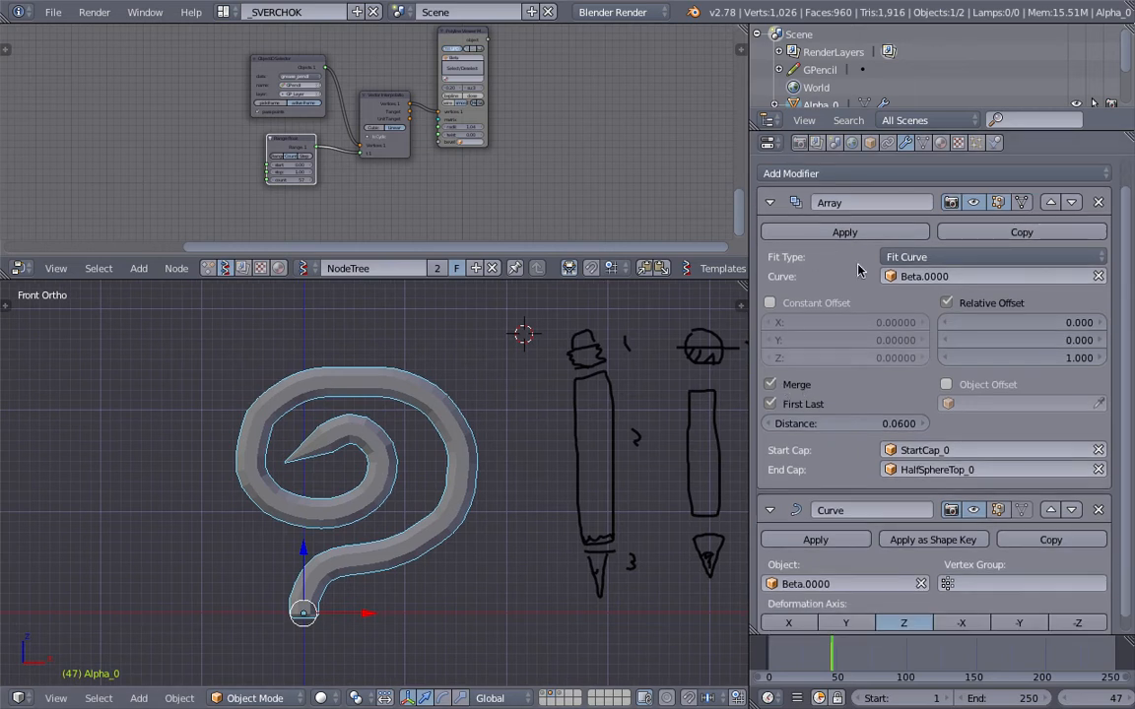
{"action": "scroll", "coordinate": [778, 305], "scroll_direction": "down", "scroll_amount": 1}
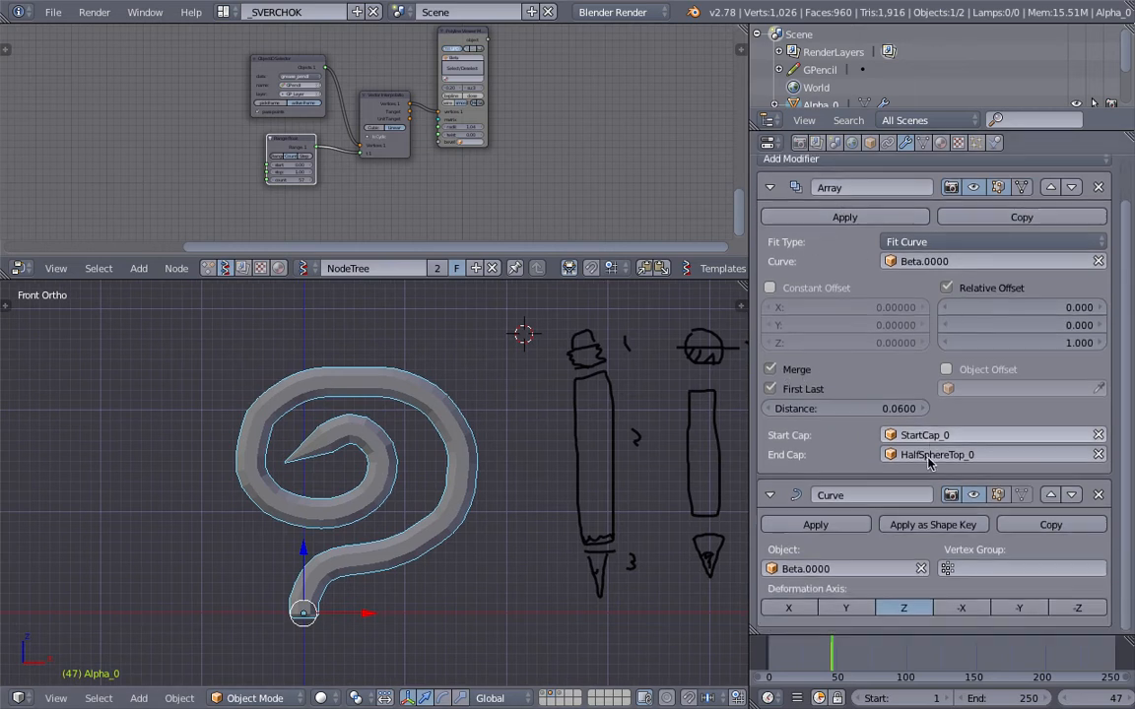
{"action": "left_click", "coordinate": [975, 503]}
{"action": "left_click", "coordinate": [975, 502]}
Step: At frame 28, draw a new spiral grease pencil stroke from the pipe's base, and move to frame 34 to update the pipe
{"action": "left_click_drag", "start_coordinate": [880, 649], "coordinate": [806, 658]}
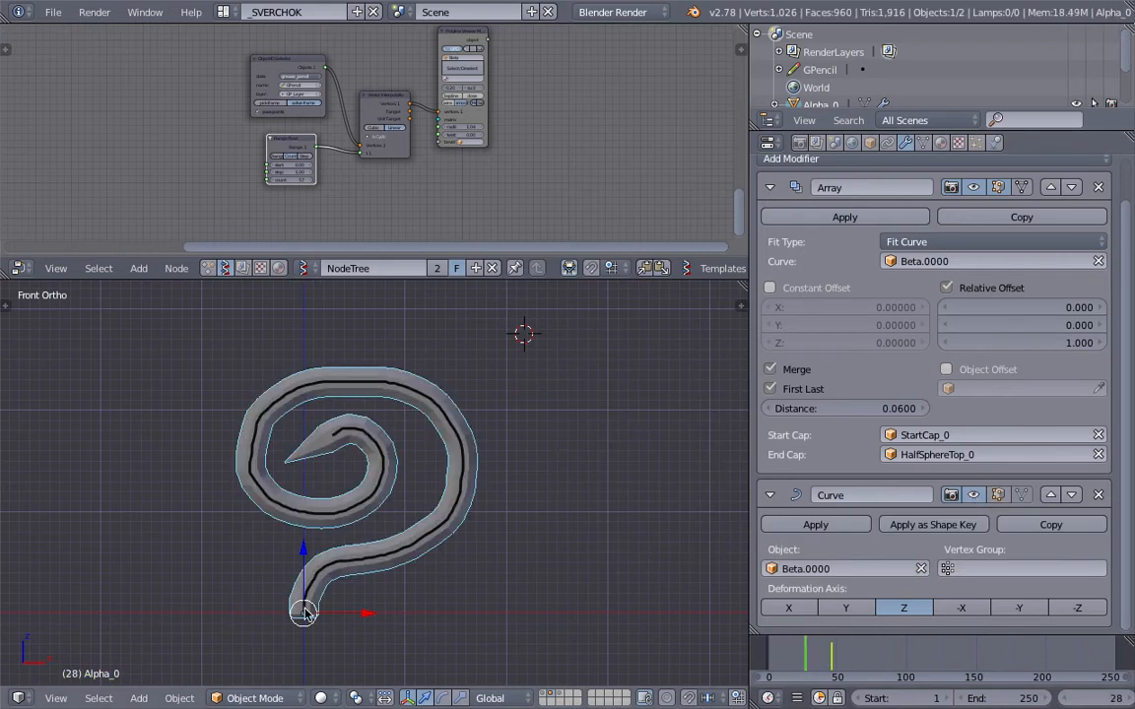
{"action": "mouse_move", "coordinate": [298, 608]}
{"action": "left_mouse_down"}
{"action": "mouse_move", "coordinate": [195, 514]}
{"action": "mouse_move", "coordinate": [271, 416]}
{"action": "mouse_move", "coordinate": [232, 438]}
{"action": "left_mouse_up"}
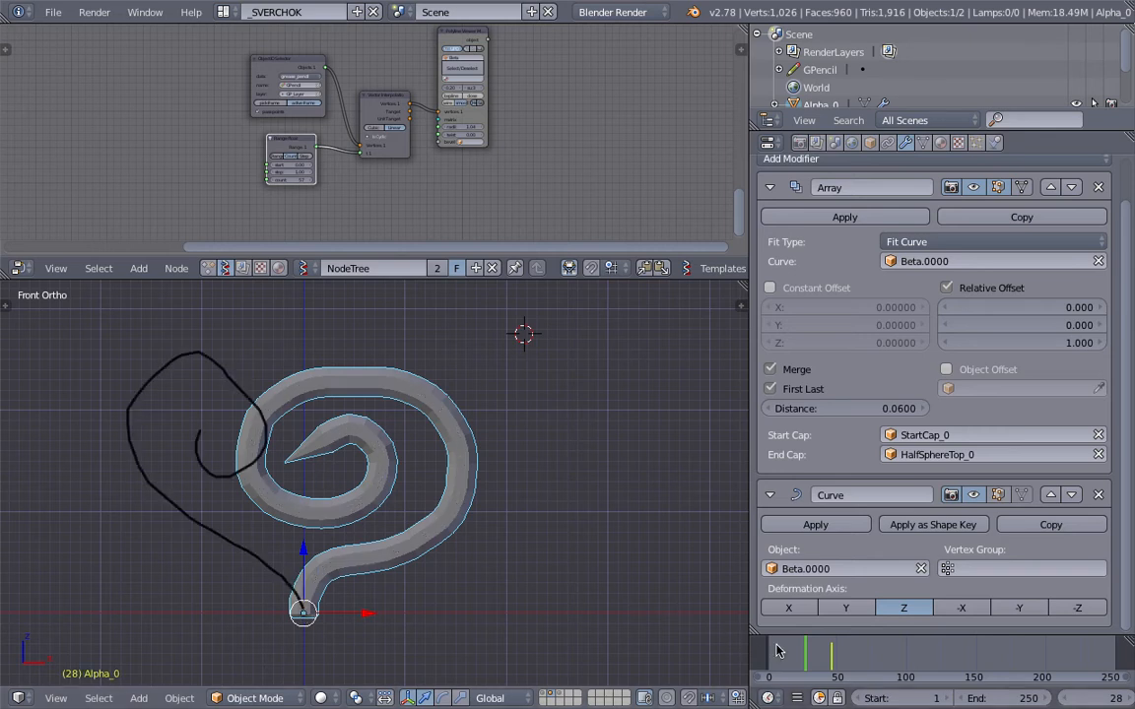
{"action": "left_click", "coordinate": [815, 658]}
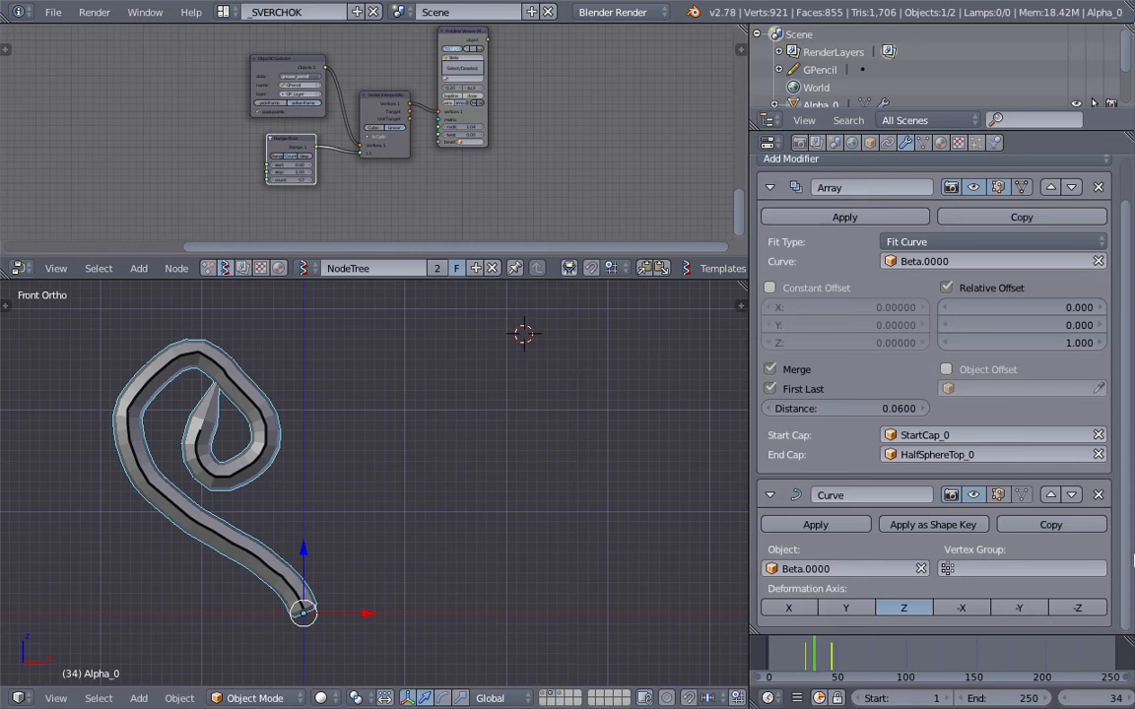
Step: Remove the Curve modifier from Alpha_0
{"action": "left_click", "coordinate": [1100, 499]}
{"action": "scroll", "coordinate": [306, 376], "scroll_direction": "down", "scroll_amount": 3}
{"action": "middle_click_drag", "start_coordinate": [306, 375], "coordinate": [363, 489], "text": "shift"}
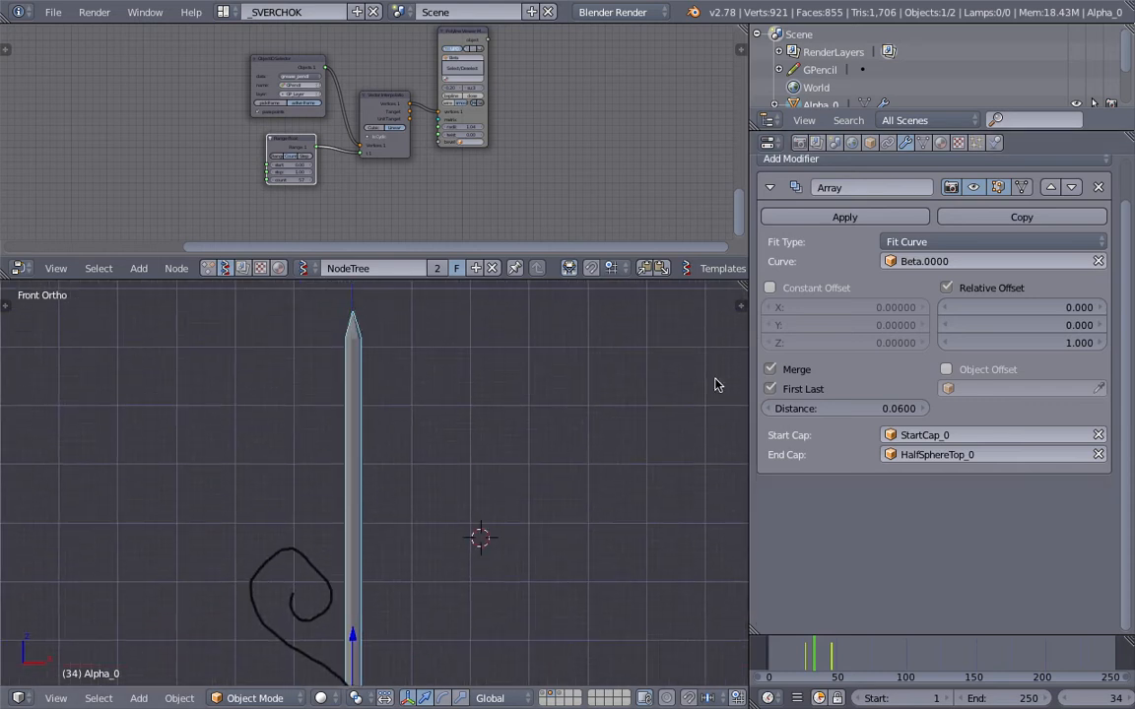
Step: Delete the scene's only grease pencil layer
{"action": "key", "text": "n"}
{"action": "scroll", "coordinate": [689, 492], "scroll_direction": "down", "scroll_amount": 5}
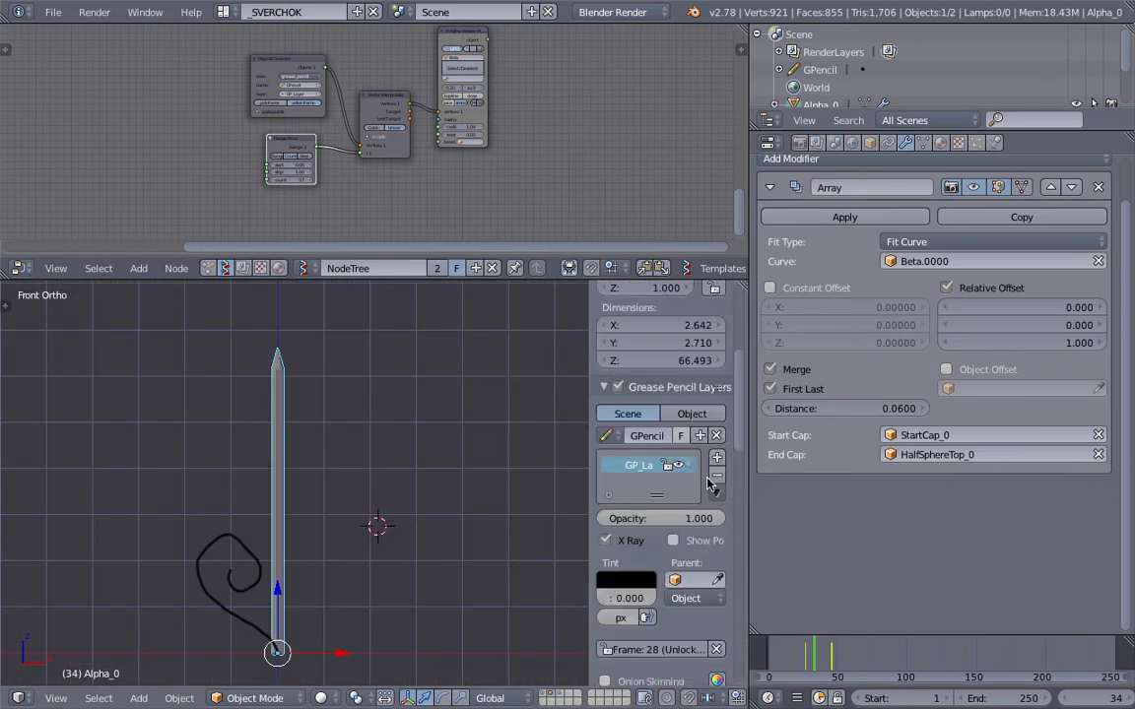
{"action": "left_click", "coordinate": [715, 478]}
{"action": "key", "text": "n"}
Step: Delete the Beta.0000 curve and select Alpha_0 at the origin
{"action": "right_click", "coordinate": [301, 560]}
{"action": "key", "text": "x"}
{"action": "left_click", "coordinate": [316, 565]}
{"action": "middle_click_drag", "start_coordinate": [346, 537], "coordinate": [376, 462], "text": "shift"}
{"action": "right_click", "coordinate": [378, 588]}
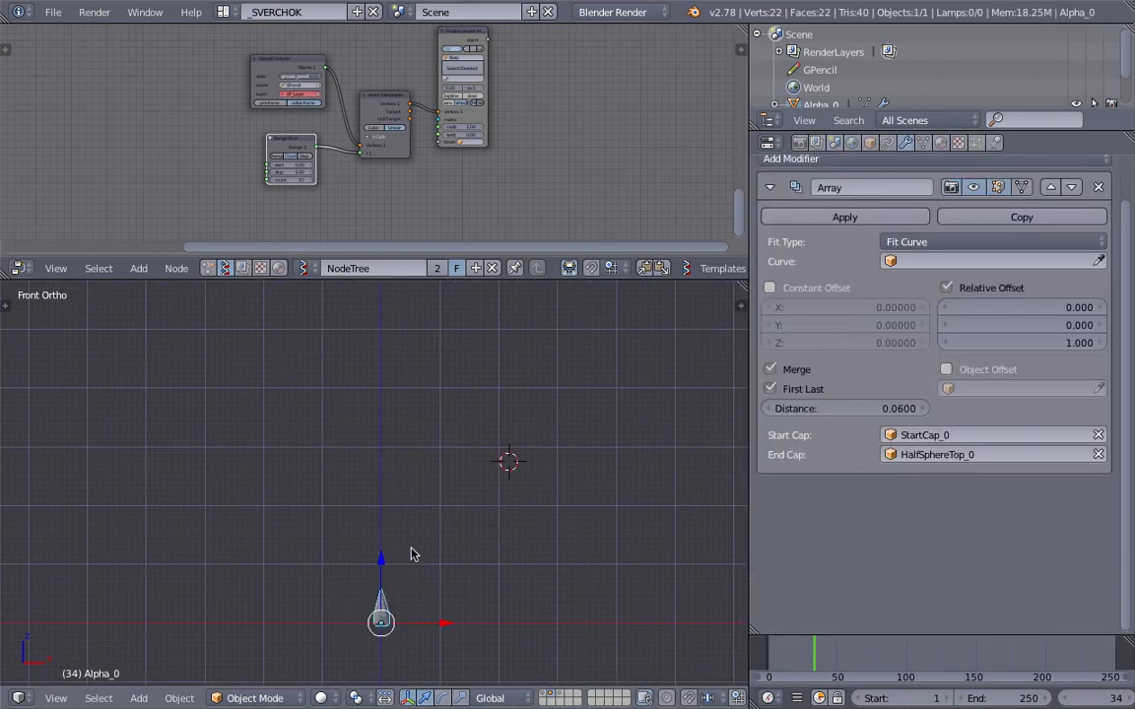
Step: Change the fit type of Alpha_0's Array modifier to Fixed Count
{"action": "scroll", "coordinate": [404, 567], "scroll_direction": "up", "scroll_amount": 1}
{"action": "middle_click_drag", "start_coordinate": [386, 590], "coordinate": [376, 537], "text": "shift"}
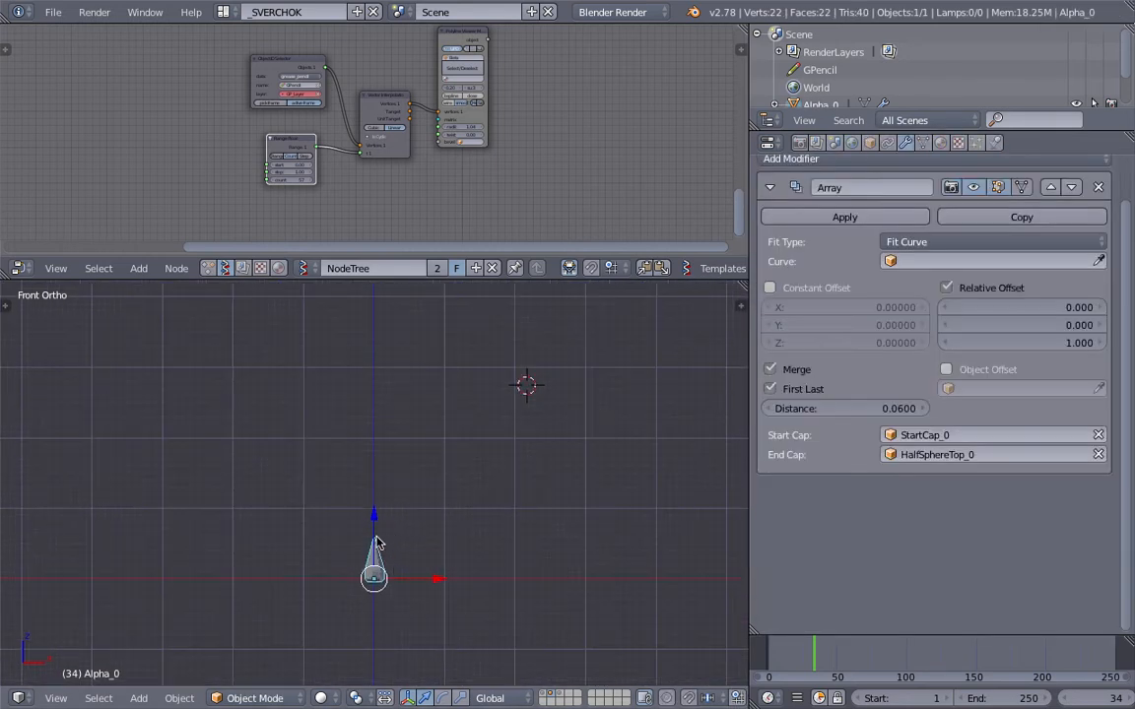
{"action": "left_click", "coordinate": [943, 243]}
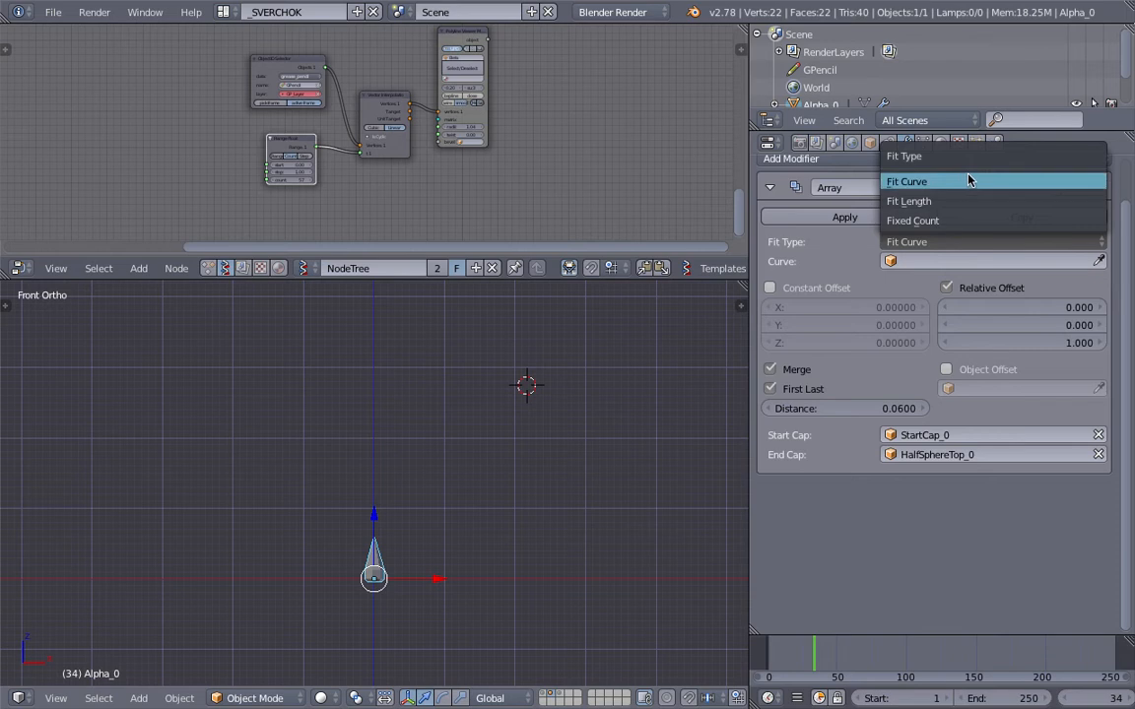
{"action": "left_click", "coordinate": [948, 223]}
{"action": "scroll", "coordinate": [448, 527], "scroll_direction": "up", "scroll_amount": 2}
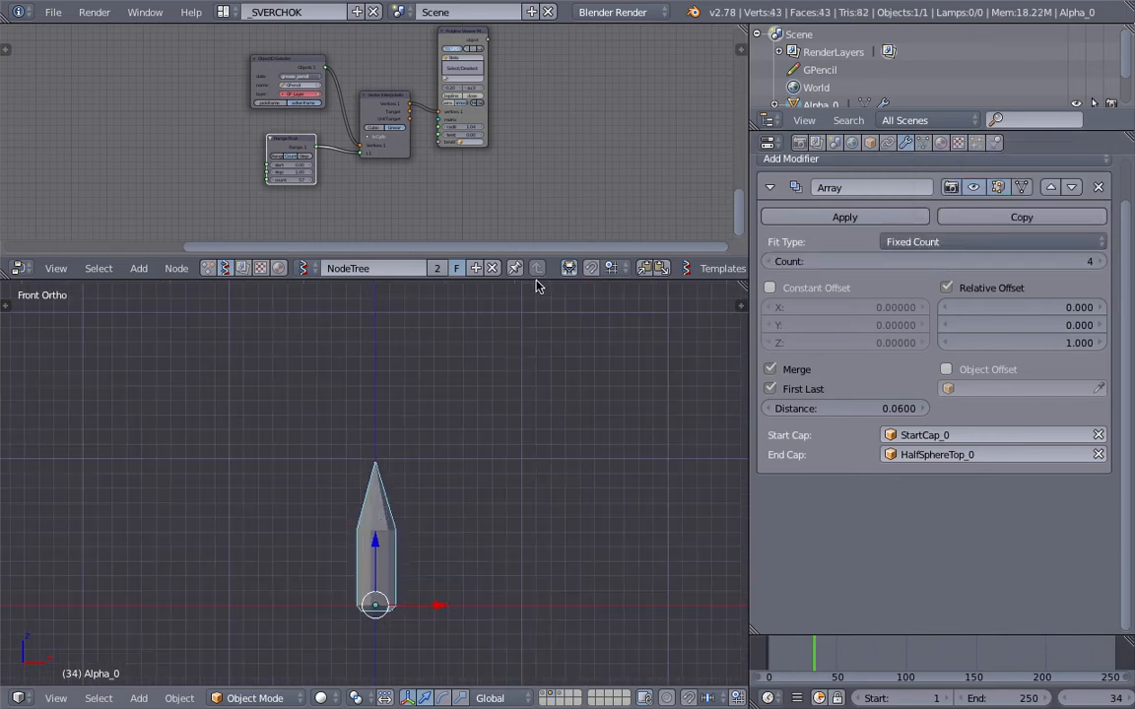
Step: Enlarge the 3D viewport, switch it to wireframe shading and place the 3D cursor just beside the pipe
{"action": "left_click_drag", "start_coordinate": [537, 282], "coordinate": [532, 190]}
{"action": "key", "text": "z"}
{"action": "middle_click_drag", "start_coordinate": [476, 418], "coordinate": [488, 462], "text": "shift"}
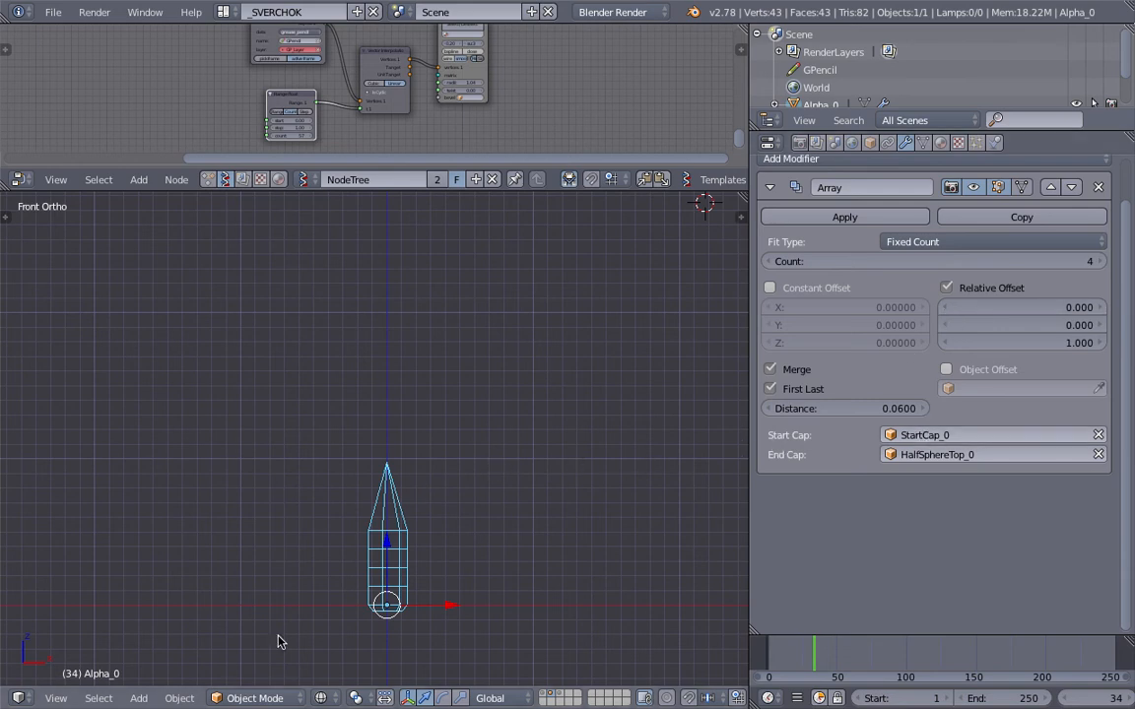
{"action": "left_click", "coordinate": [411, 518]}
{"action": "left_click", "coordinate": [426, 500]}
{"action": "scroll", "coordinate": [382, 611], "scroll_direction": "down", "scroll_amount": 1}
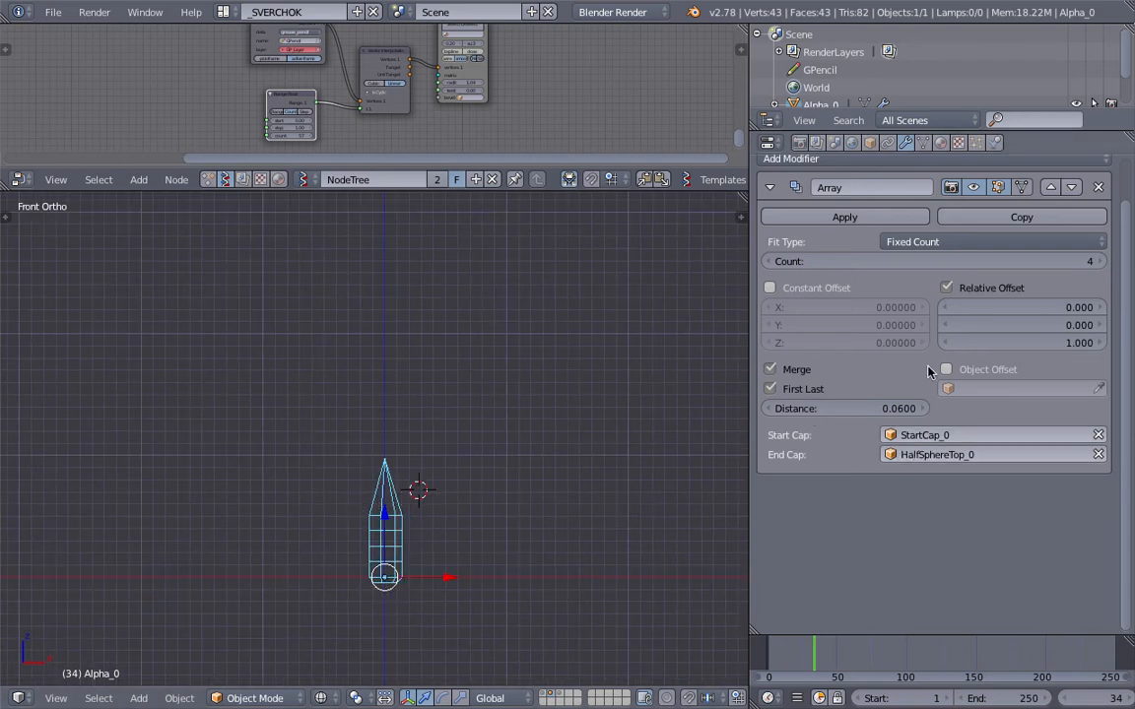
Step: Set the Array modifier's count to 11 and enlarge the node editor
{"action": "left_click_drag", "start_coordinate": [986, 261], "coordinate": [1025, 262]}
{"action": "scroll", "coordinate": [489, 417], "scroll_direction": "up", "scroll_amount": 2}
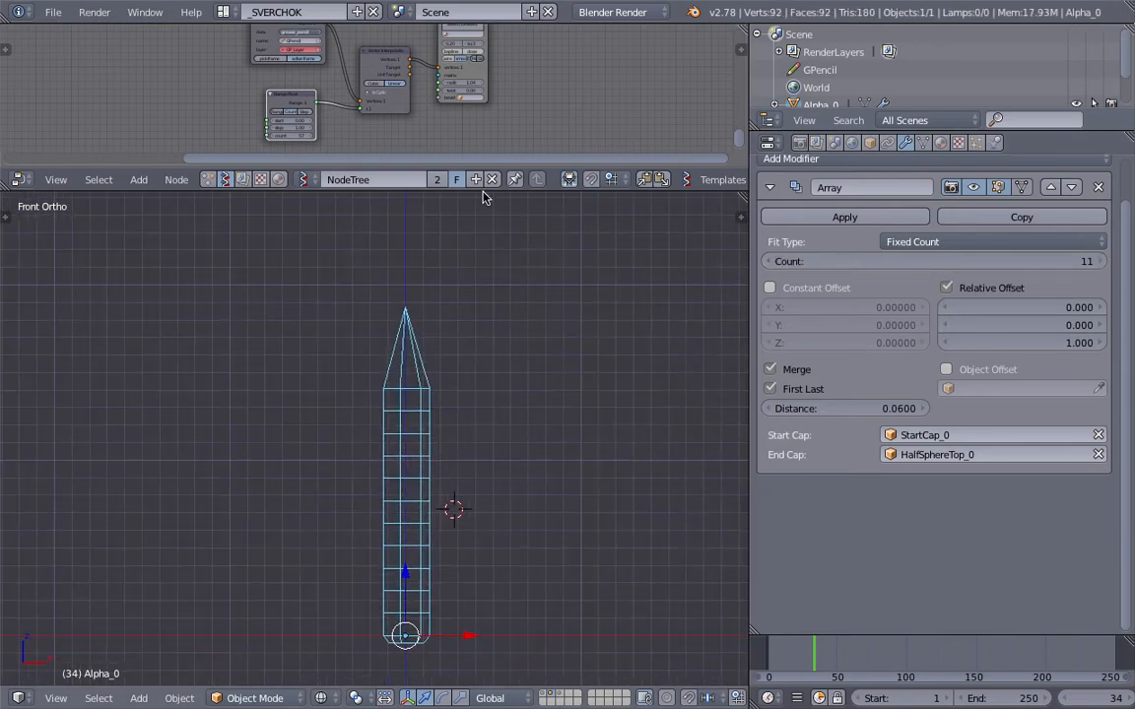
{"action": "left_click_drag", "start_coordinate": [438, 191], "coordinate": [439, 291]}
{"action": "left_click", "coordinate": [306, 279]}
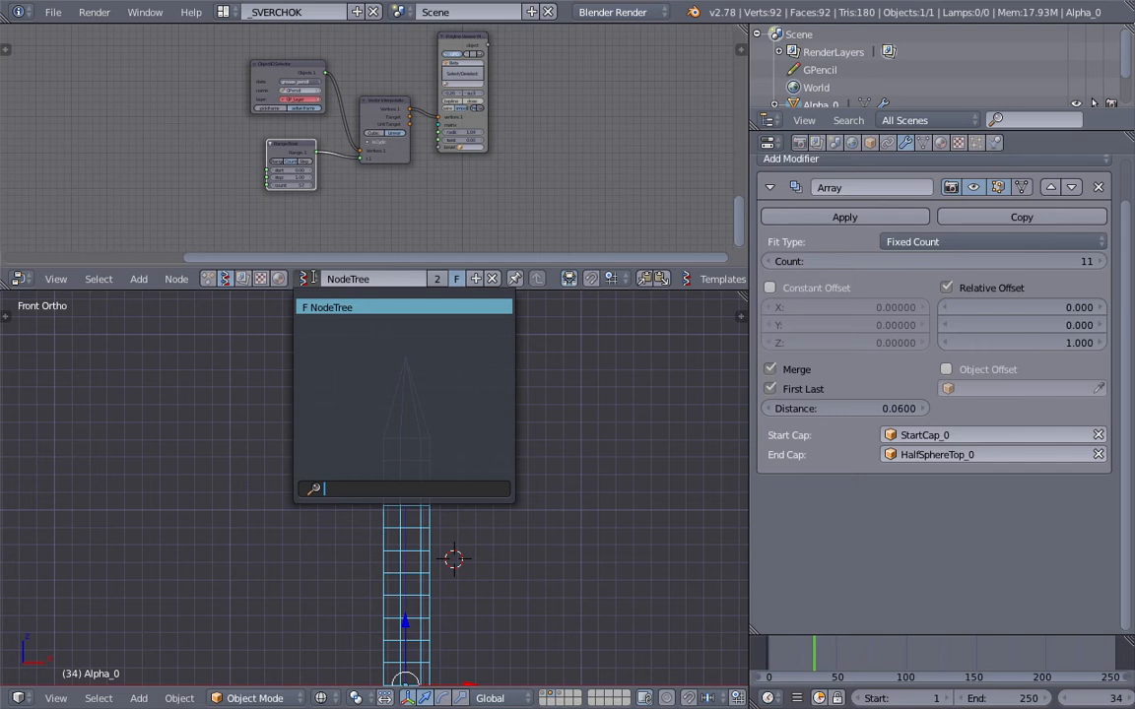
{"action": "key", "text": "Escape"}
Step: Add a UV sphere, move it beside the pipe and scale it up until it is wider than the pipe
{"action": "scroll", "coordinate": [289, 398], "scroll_direction": "down", "scroll_amount": 2}
{"action": "middle_click_drag", "start_coordinate": [544, 520], "coordinate": [463, 443], "text": "shift"}
{"action": "key", "text": "shift+a"}
{"action": "mouse_move", "coordinate": [463, 437]}
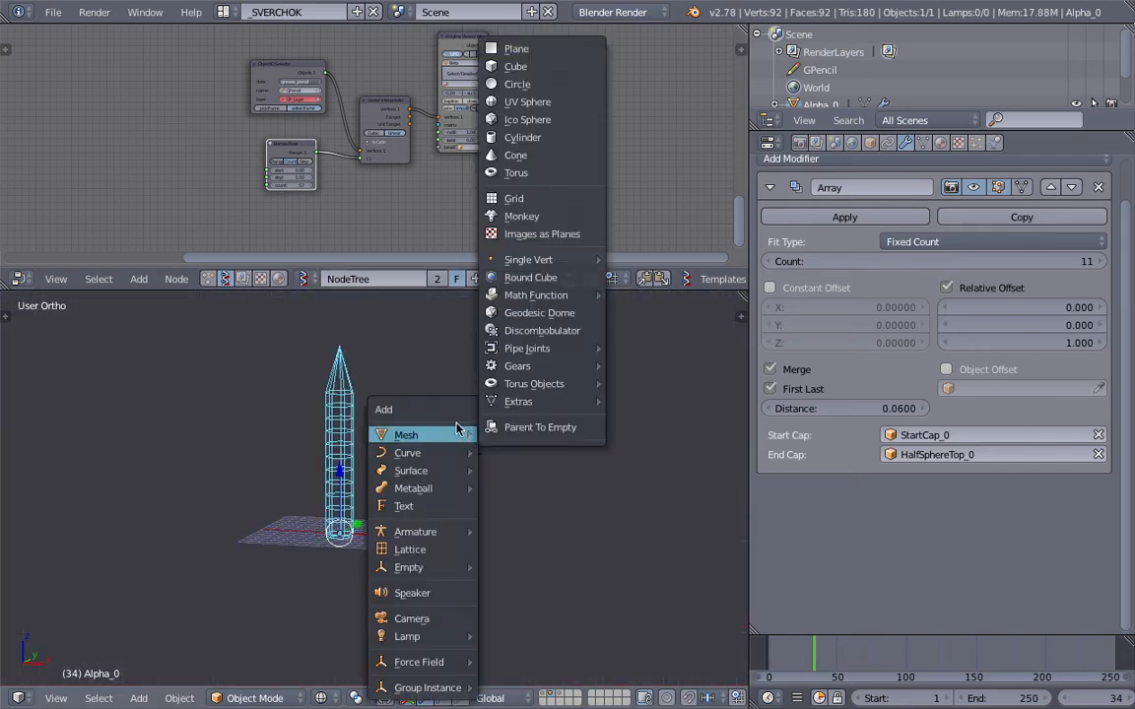
{"action": "left_click", "coordinate": [527, 102]}
{"action": "scroll", "coordinate": [562, 455], "scroll_direction": "up", "scroll_amount": 4}
{"action": "middle_click_drag", "start_coordinate": [558, 451], "coordinate": [529, 453], "text": "shift"}
{"action": "key", "text": "g"}
{"action": "left_click", "coordinate": [412, 552]}
{"action": "key", "text": "s"}
{"action": "left_click", "coordinate": [533, 609]}
{"action": "middle_click_drag", "start_coordinate": [485, 553], "coordinate": [505, 456]}
{"action": "key", "text": "shift+a"}
{"action": "mouse_move", "coordinate": [504, 454]}
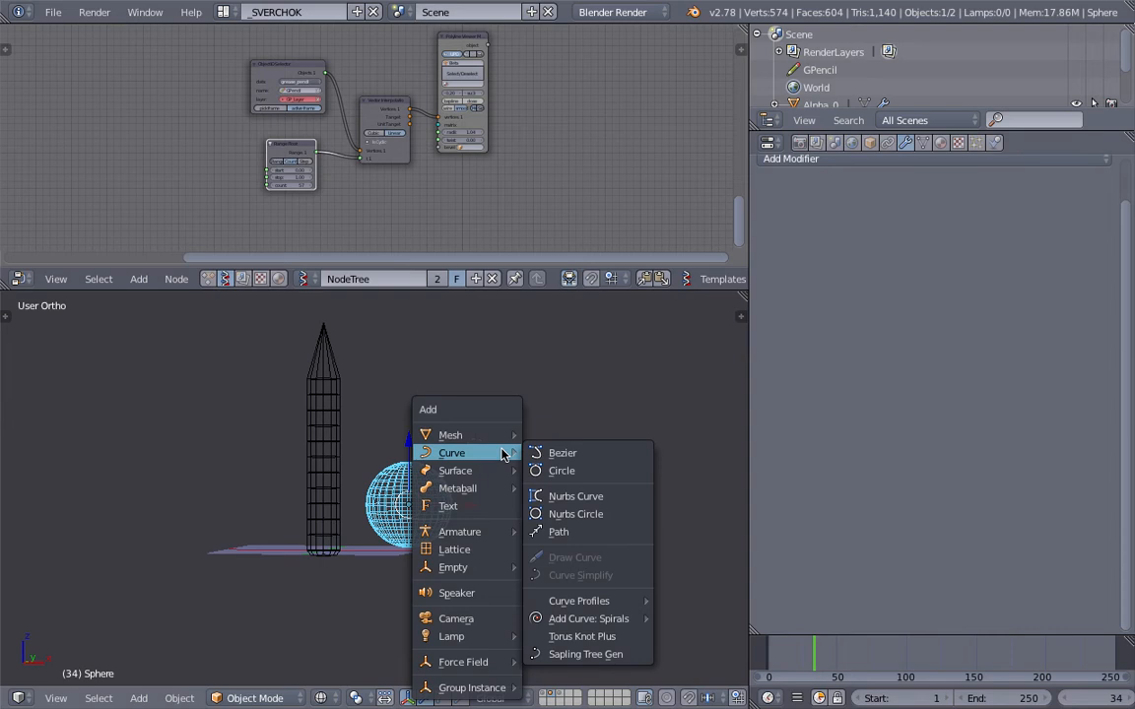
{"action": "scroll", "coordinate": [474, 424], "scroll_direction": "up", "scroll_amount": 3}
{"action": "middle_click_drag", "start_coordinate": [476, 461], "coordinate": [460, 423]}
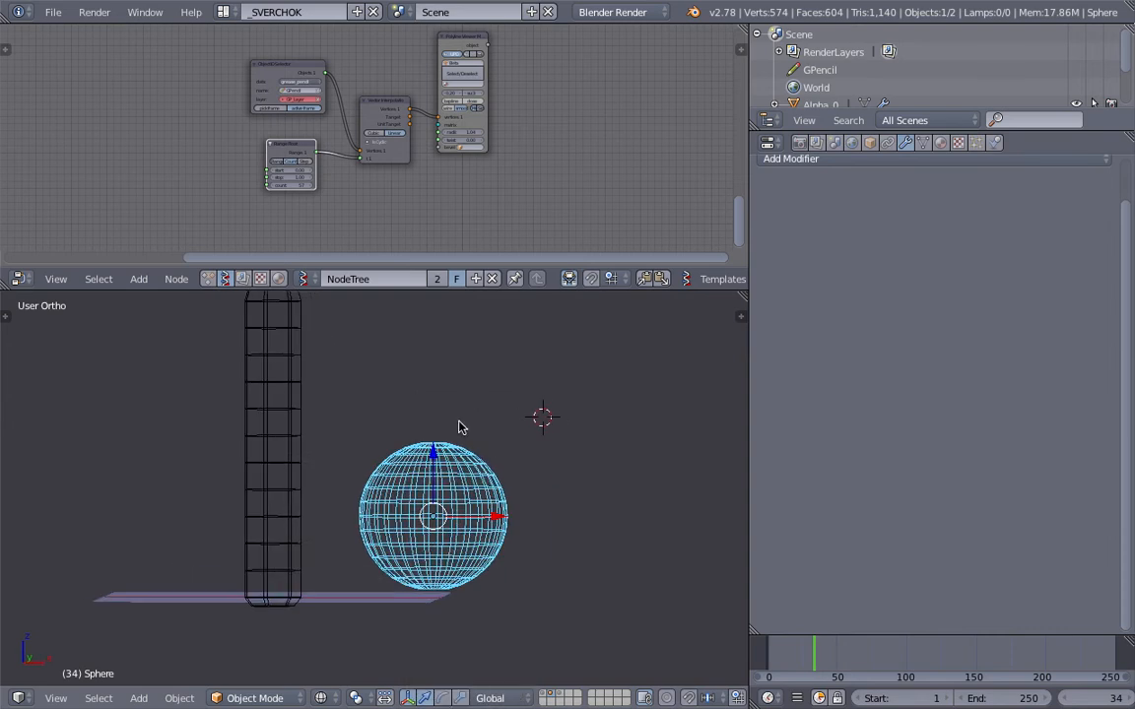
Step: Add a cylinder, move it to the far side of the sphere from the pipe and scale it up
{"action": "scroll", "coordinate": [461, 448], "scroll_direction": "down", "scroll_amount": 3}
{"action": "middle_click_drag", "start_coordinate": [459, 524], "coordinate": [377, 508], "text": "shift"}
{"action": "key", "text": "shift+a"}
{"action": "mouse_move", "coordinate": [539, 436]}
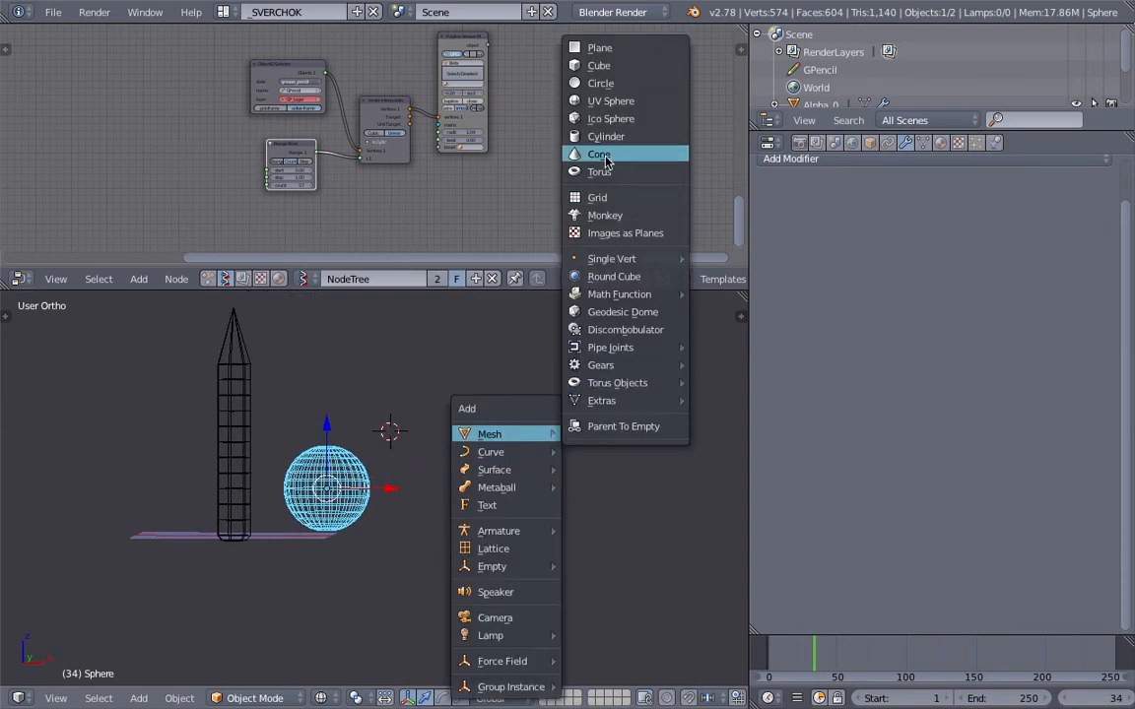
{"action": "left_click", "coordinate": [595, 139]}
{"action": "key", "text": "g"}
{"action": "left_click", "coordinate": [462, 497]}
{"action": "key", "text": "s"}
{"action": "left_click", "coordinate": [553, 604]}
Step: Compare the sphere and the cylinder by selecting them in turn, ending with both selected
{"action": "middle_click_drag", "start_coordinate": [533, 552], "coordinate": [463, 493]}
{"action": "scroll", "coordinate": [440, 483], "scroll_direction": "up", "scroll_amount": 4}
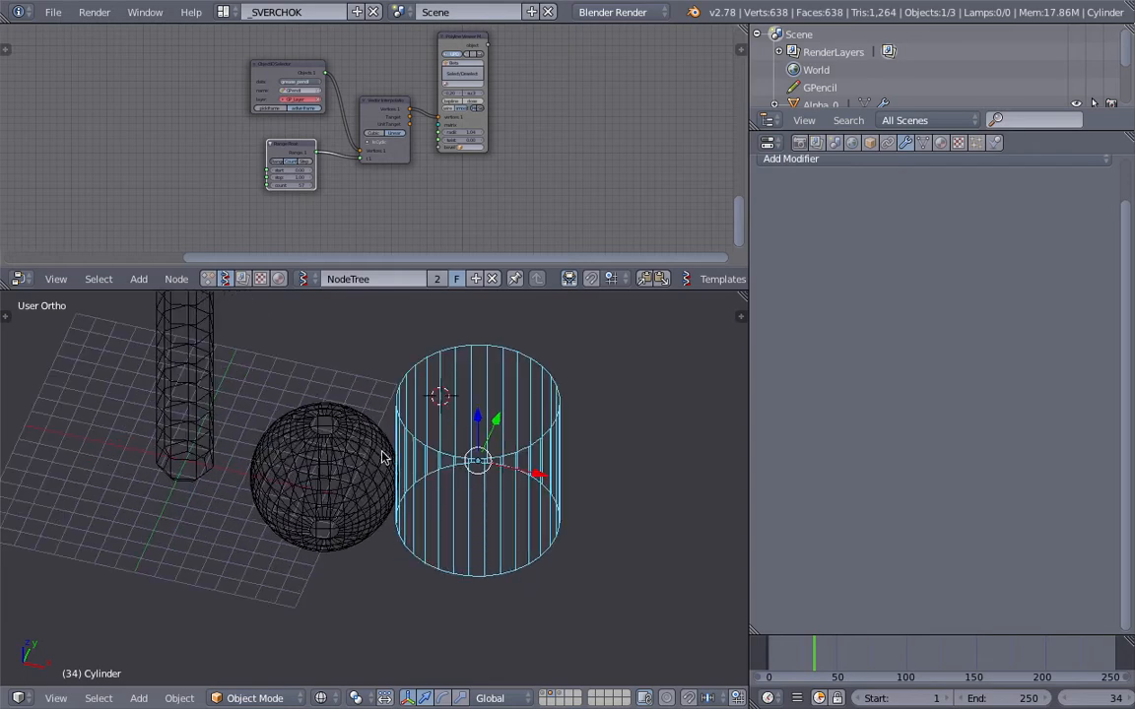
{"action": "right_click", "coordinate": [361, 456]}
{"action": "middle_click_drag", "start_coordinate": [374, 479], "coordinate": [395, 475]}
{"action": "right_click", "coordinate": [414, 454]}
{"action": "right_click", "coordinate": [368, 453]}
{"action": "right_click", "coordinate": [409, 440]}
{"action": "right_click", "coordinate": [354, 439]}
{"action": "right_click", "coordinate": [401, 436], "text": "shift"}
{"action": "mouse_move", "coordinate": [459, 454]}
{"action": "middle_mouse_down"}
{"action": "mouse_move", "coordinate": [509, 470]}
{"action": "mouse_move", "coordinate": [474, 440]}
{"action": "middle_mouse_up"}
{"action": "middle_click_drag", "start_coordinate": [402, 414], "coordinate": [563, 429]}
Step: Add a cone, move it to the top of the cylinder, scale it up and select the cylinder
{"action": "key", "text": "shift+a"}
{"action": "mouse_move", "coordinate": [562, 427]}
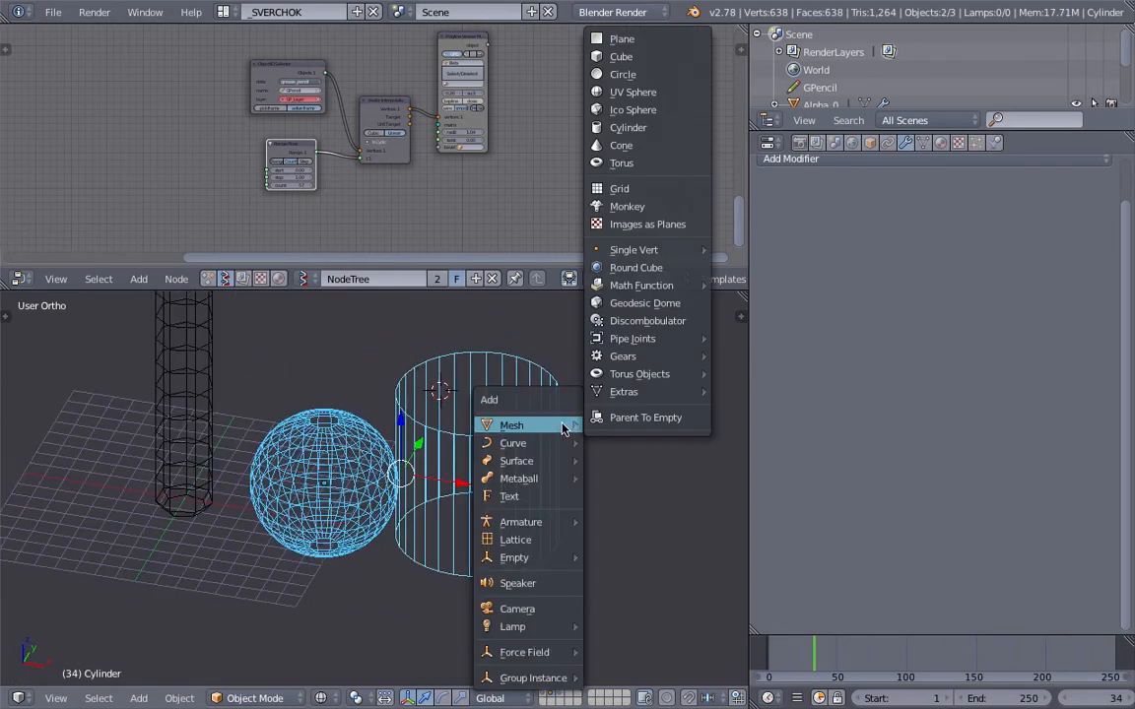
{"action": "left_click", "coordinate": [649, 151]}
{"action": "key", "text": "g"}
{"action": "left_click", "coordinate": [548, 357]}
{"action": "key", "text": "s"}
{"action": "left_click", "coordinate": [581, 523]}
{"action": "key", "text": "s"}
{"action": "left_click", "coordinate": [576, 526]}
{"action": "right_click", "coordinate": [521, 471]}
{"action": "scroll", "coordinate": [539, 480], "scroll_direction": "down", "scroll_amount": 2}
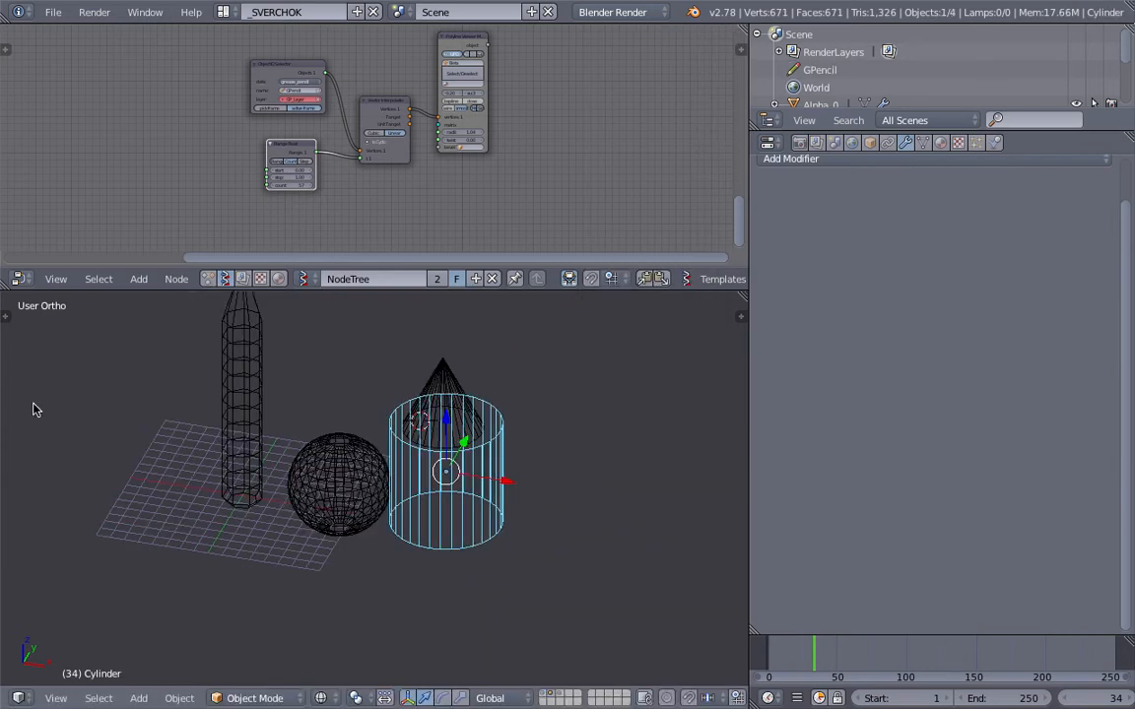
Step: Select the sphere, cone and cylinder beside the pipe and delete all three
{"action": "left_click", "coordinate": [6, 315]}
{"action": "middle_click_drag", "start_coordinate": [490, 471], "coordinate": [328, 508]}
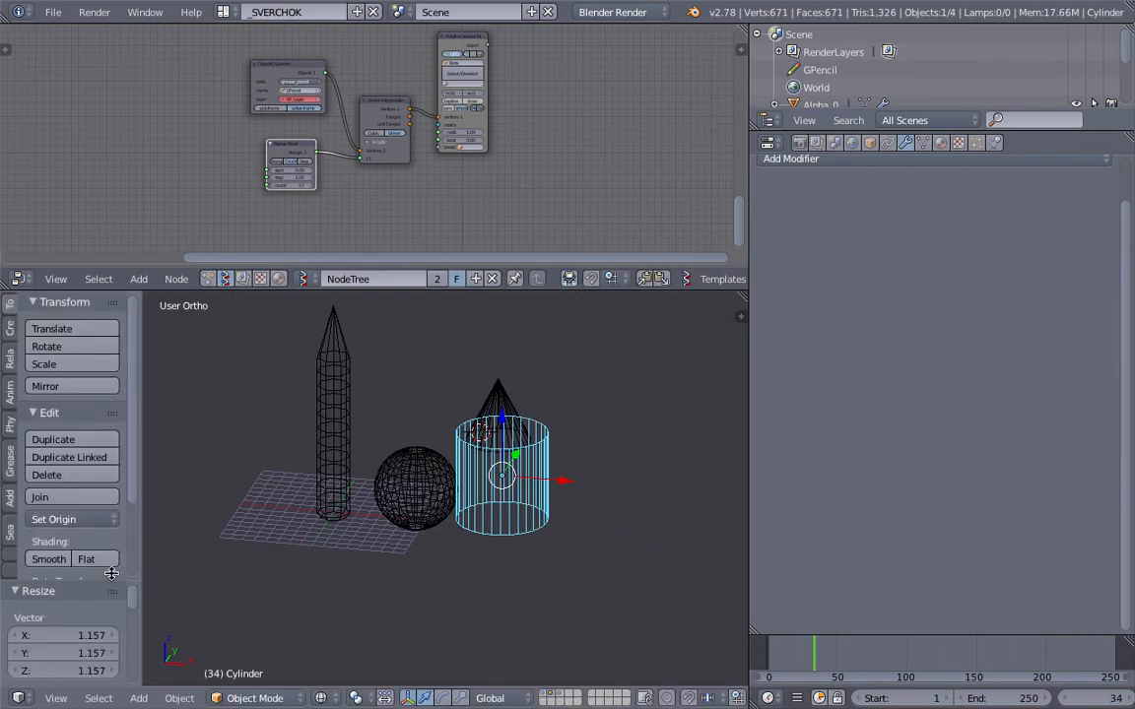
{"action": "left_click_drag", "start_coordinate": [108, 582], "coordinate": [108, 489]}
{"action": "left_click", "coordinate": [503, 436]}
{"action": "right_click", "coordinate": [524, 415]}
{"action": "right_click", "coordinate": [407, 484], "text": "shift"}
{"action": "right_click", "coordinate": [488, 449], "text": "shift"}
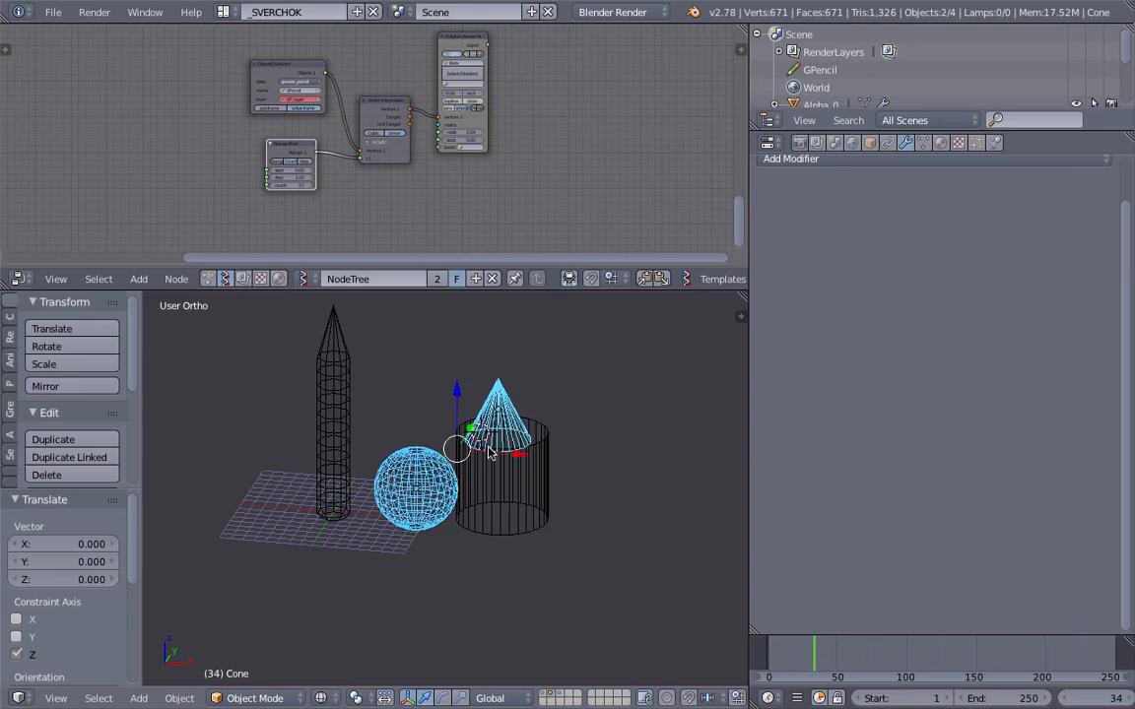
{"action": "right_click", "coordinate": [496, 466], "text": "shift"}
{"action": "key", "text": "x"}
{"action": "left_click", "coordinate": [483, 459]}
Step: Add a UV sphere, a cylinder and a cone with default settings beside the pipe, and move the cone off the cylinder
{"action": "key", "text": "shift+a"}
{"action": "mouse_move", "coordinate": [535, 398]}
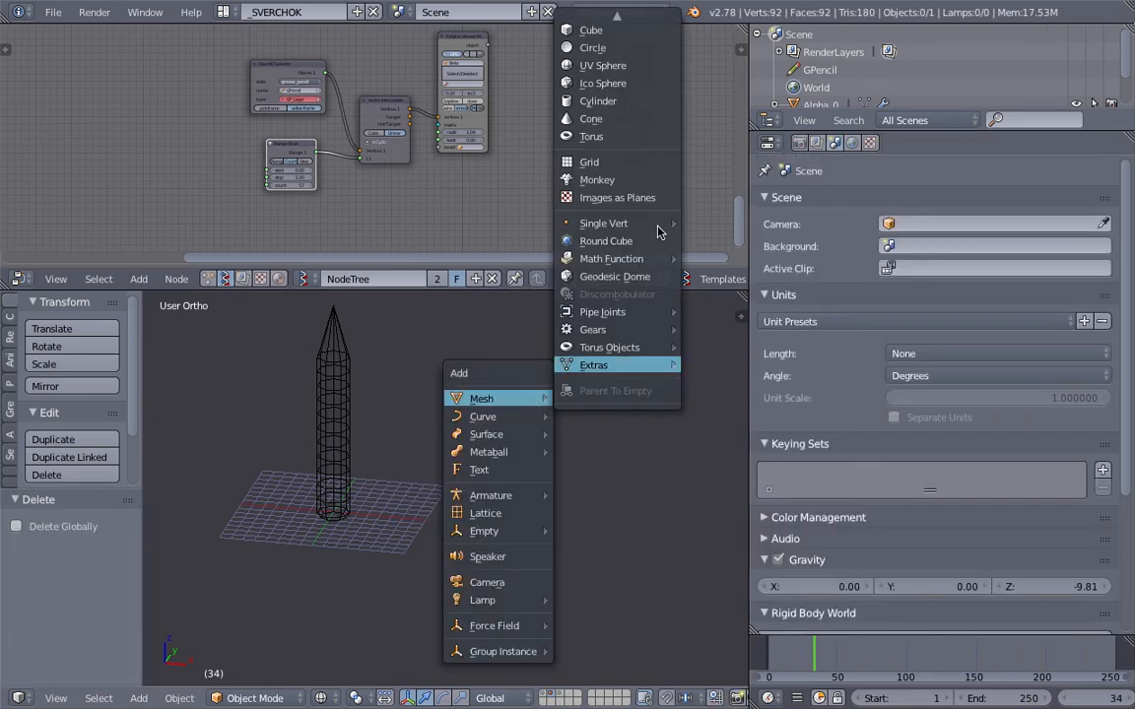
{"action": "left_click", "coordinate": [631, 65]}
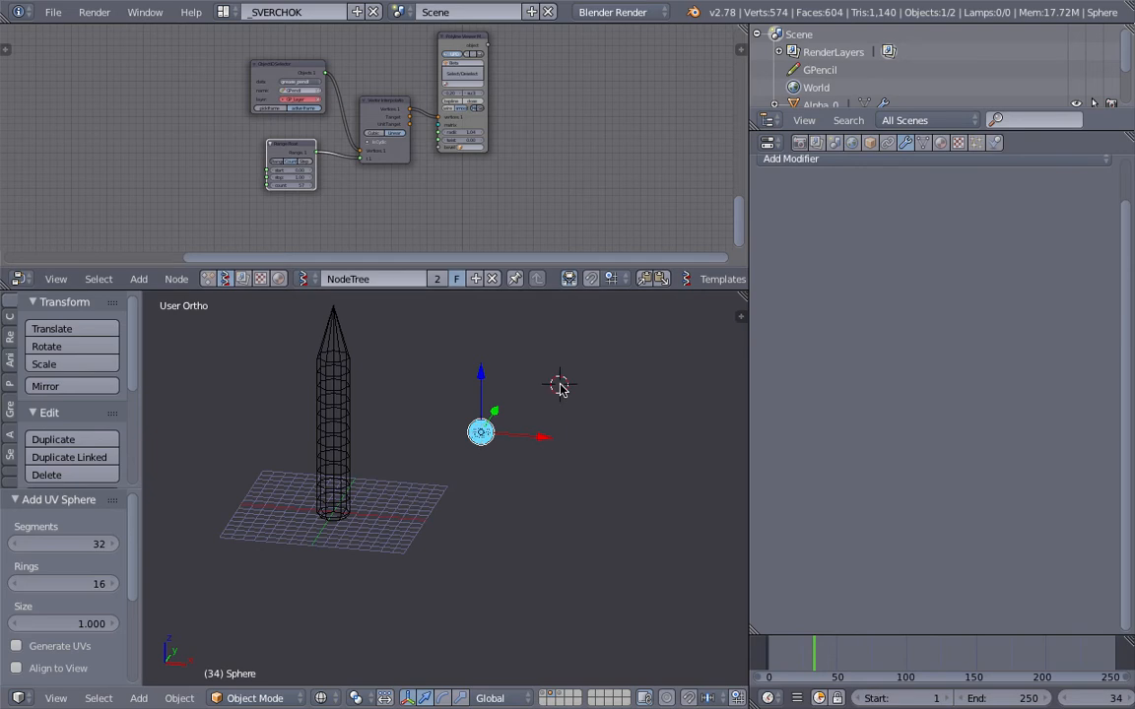
{"action": "key", "text": "shift+a"}
{"action": "mouse_move", "coordinate": [532, 385]}
{"action": "left_click", "coordinate": [592, 83]}
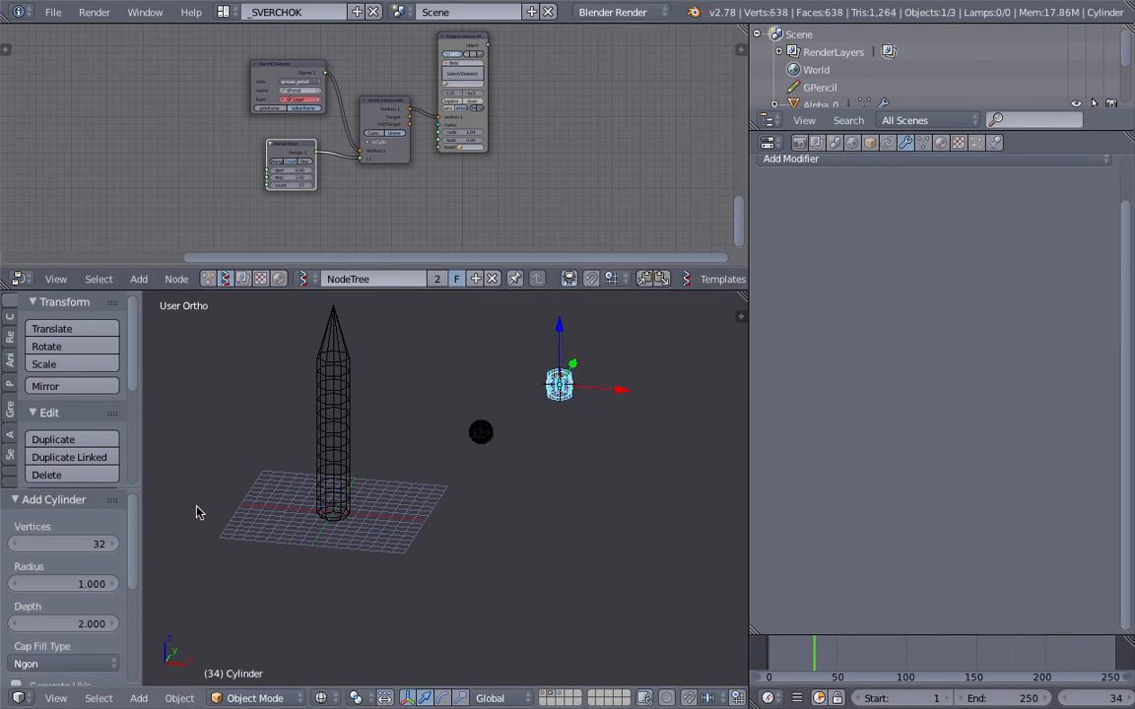
{"action": "key", "text": "shift+a"}
{"action": "mouse_move", "coordinate": [480, 430]}
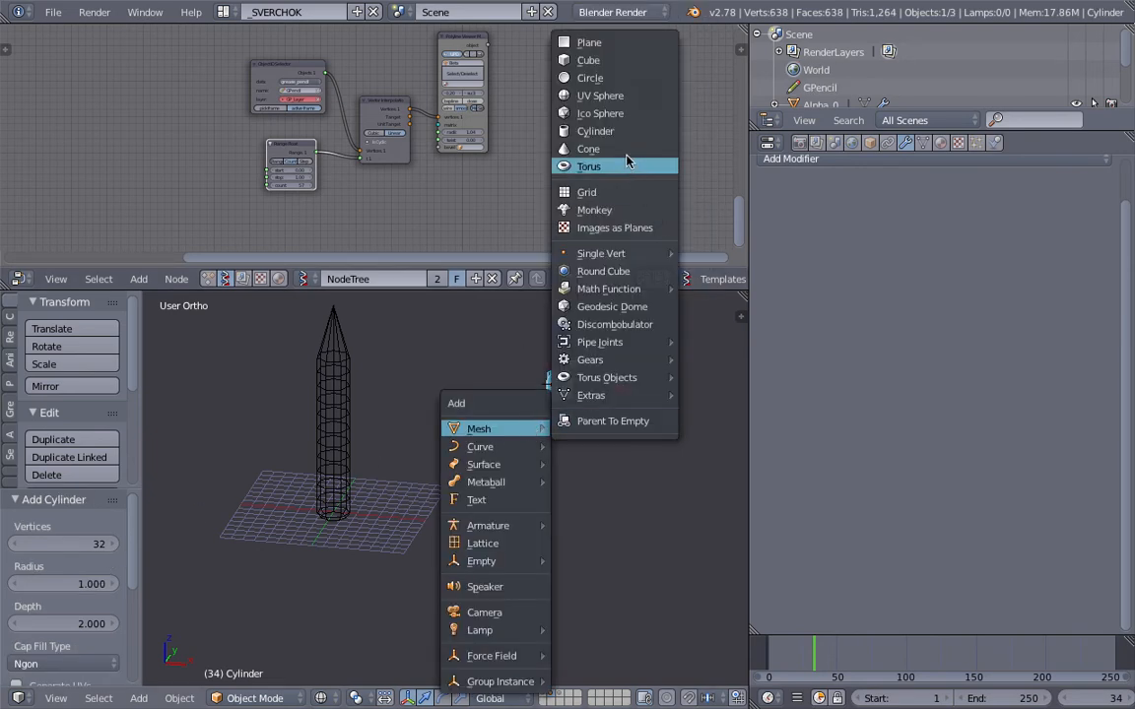
{"action": "left_click", "coordinate": [596, 164]}
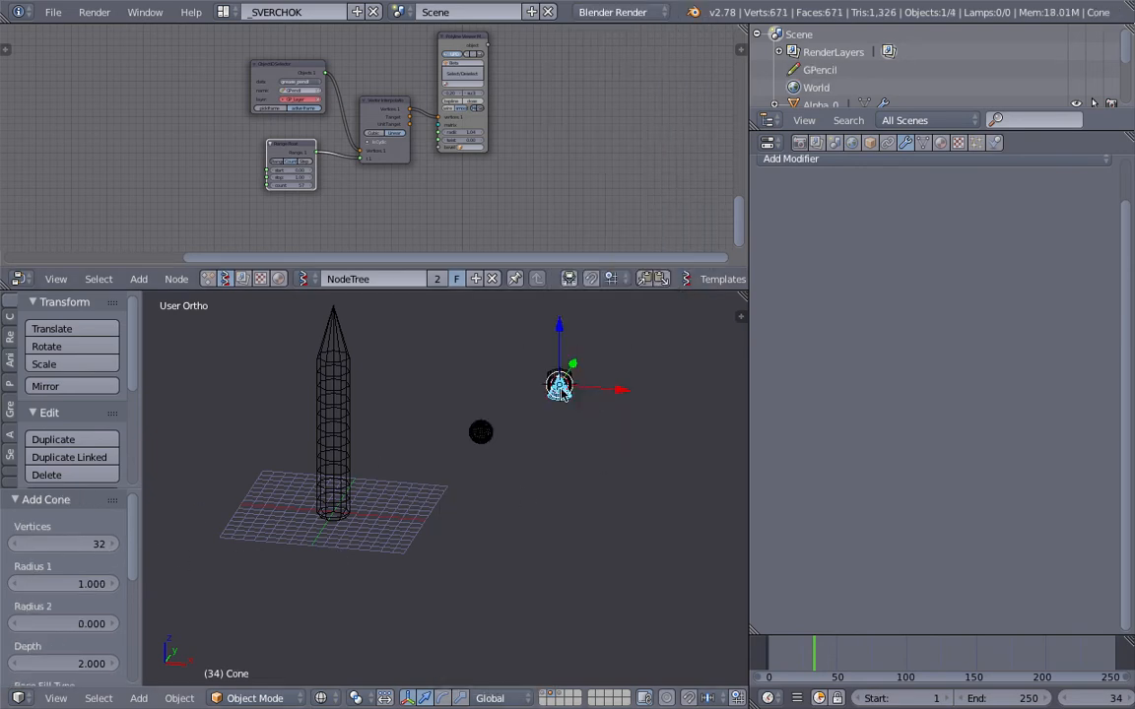
{"action": "left_click_drag", "start_coordinate": [561, 381], "coordinate": [533, 407]}
Step: Select the three newly added primitives together and delete them
{"action": "right_click", "coordinate": [483, 431]}
{"action": "right_click", "coordinate": [533, 420], "text": "shift"}
{"action": "right_click", "coordinate": [562, 397], "text": "shift"}
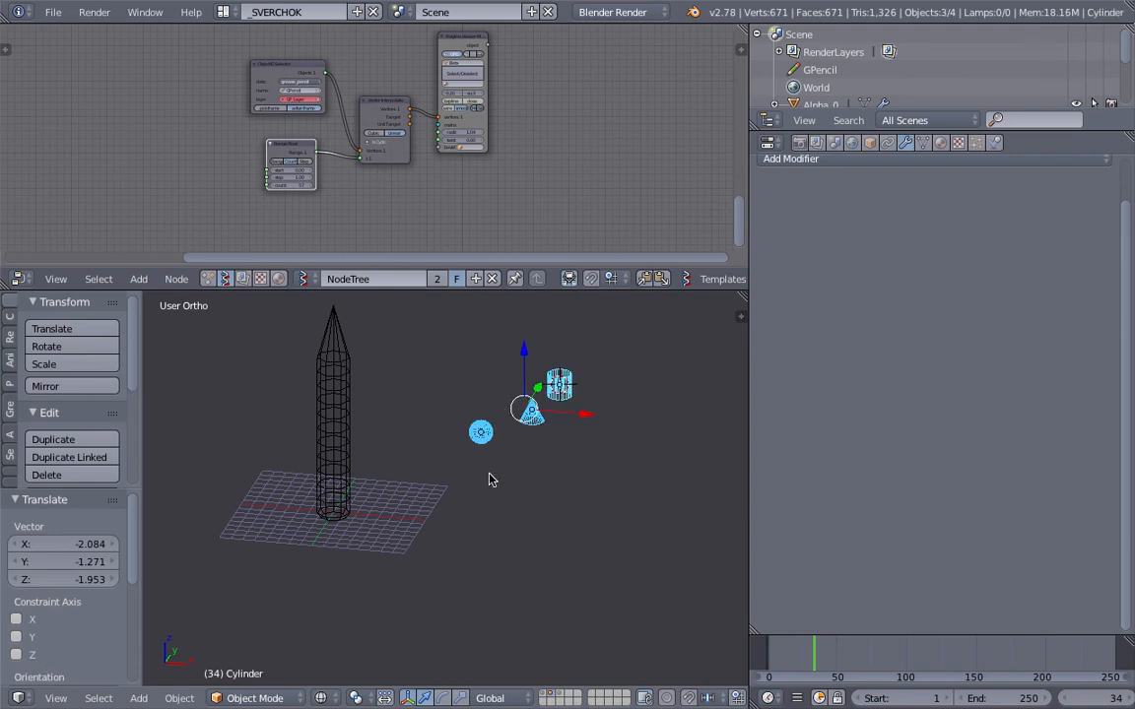
{"action": "scroll", "coordinate": [578, 392], "scroll_direction": "up", "scroll_amount": 1}
{"action": "middle_click_drag", "start_coordinate": [496, 417], "coordinate": [554, 409]}
{"action": "scroll", "coordinate": [554, 409], "scroll_direction": "up", "scroll_amount": 2}
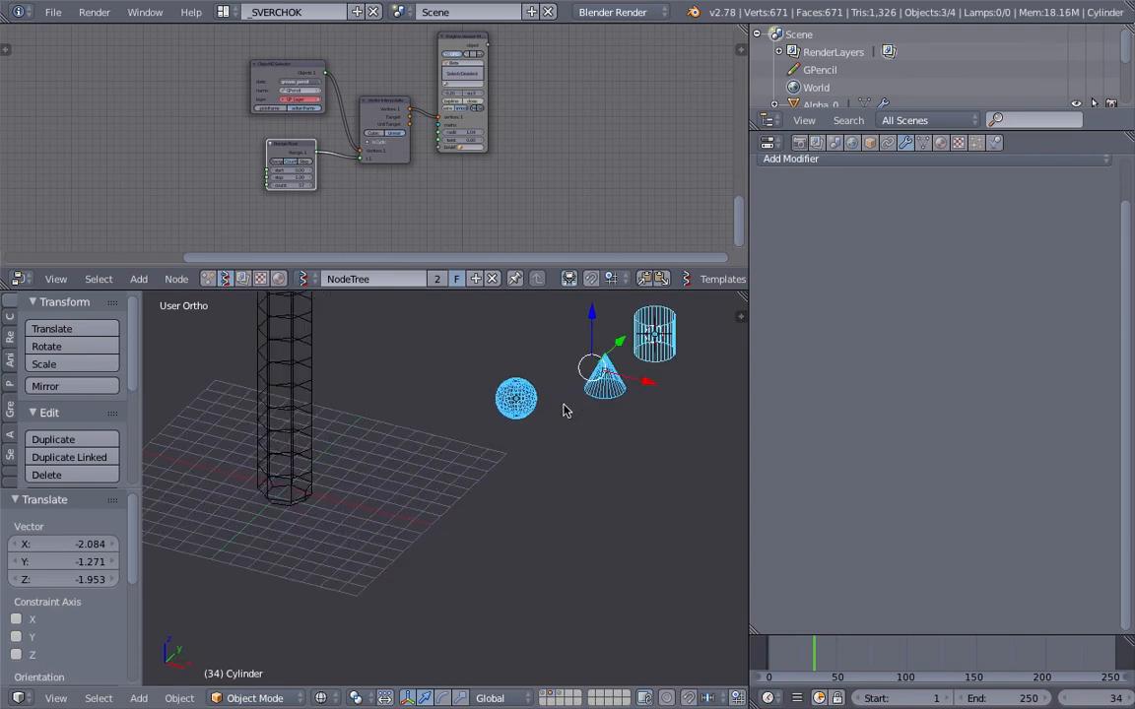
{"action": "key", "text": "x"}
{"action": "left_click", "coordinate": [595, 387]}
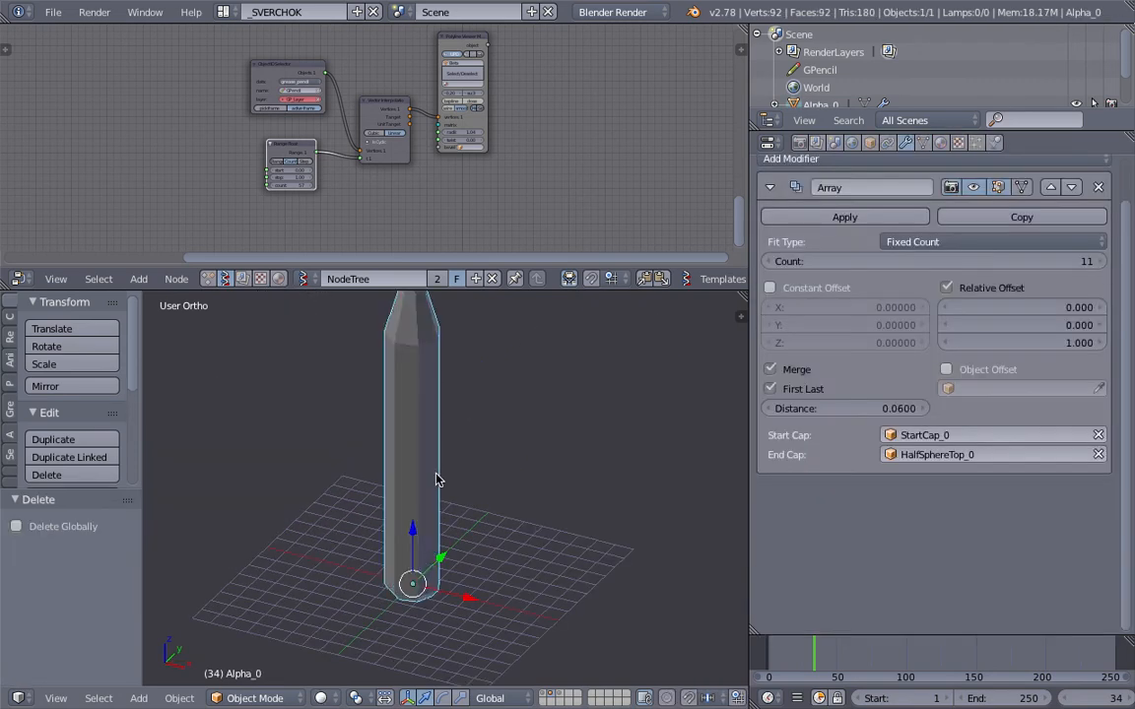
Step: Delete the detached grease-pencil, range, interpolation and viewer nodes below the pipe's node network
{"action": "middle_click_drag", "start_coordinate": [436, 464], "coordinate": [497, 484]}
{"action": "scroll", "coordinate": [441, 480], "scroll_direction": "down", "scroll_amount": 2}
{"action": "scroll", "coordinate": [441, 461], "scroll_direction": "up", "scroll_amount": 1}
{"action": "left_click_drag", "start_coordinate": [377, 289], "coordinate": [377, 355]}
{"action": "scroll", "coordinate": [378, 262], "scroll_direction": "down", "scroll_amount": 3}
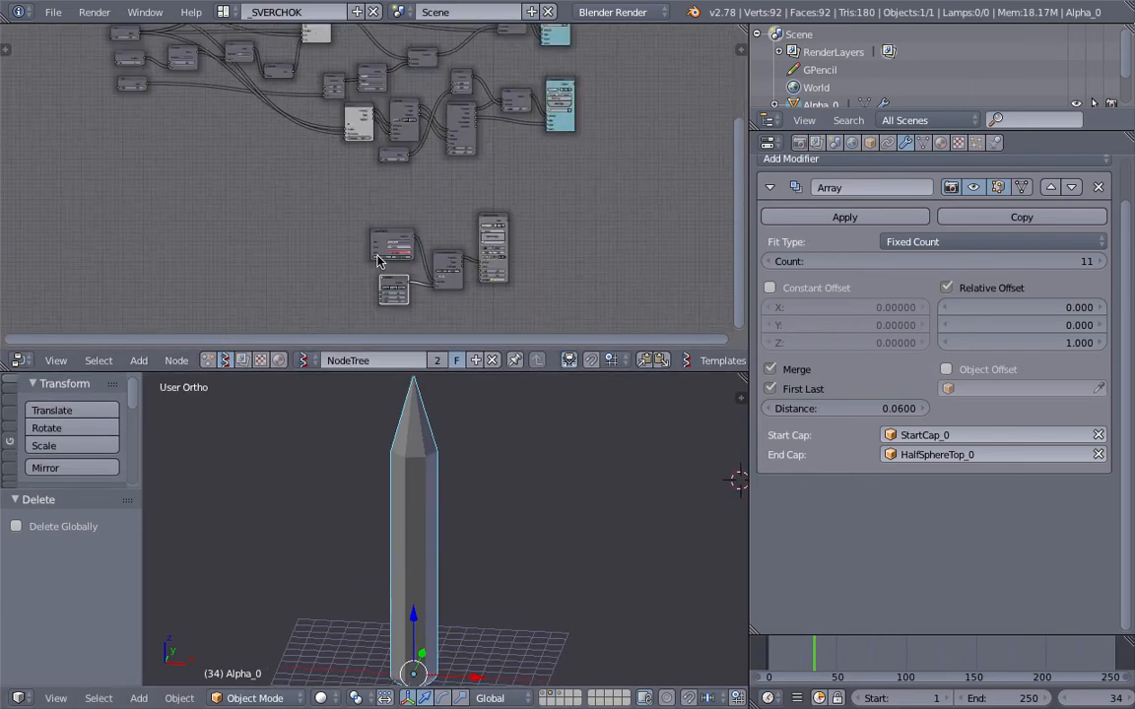
{"action": "scroll", "coordinate": [378, 261], "scroll_direction": "up", "scroll_amount": 2}
{"action": "key", "text": "a"}
{"action": "key", "text": "a"}
{"action": "scroll", "coordinate": [325, 153], "scroll_direction": "up", "scroll_amount": 1}
{"action": "left_click_drag", "start_coordinate": [311, 182], "coordinate": [600, 314]}
{"action": "key", "text": "x"}
Step: Widen the node editor and examine the pipe's node network, ending at the number nodes that feed it
{"action": "middle_click_drag", "start_coordinate": [380, 205], "coordinate": [396, 312]}
{"action": "left_click_drag", "start_coordinate": [749, 234], "coordinate": [890, 235]}
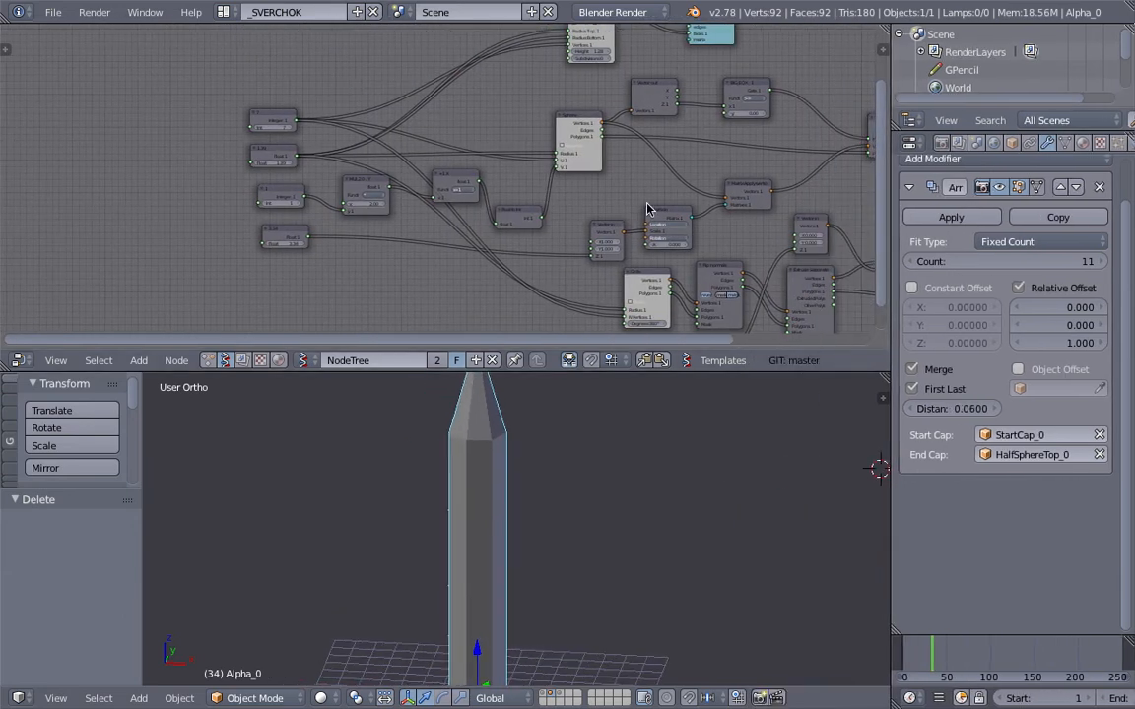
{"action": "scroll", "coordinate": [647, 209], "scroll_direction": "down", "scroll_amount": 3}
{"action": "middle_click_drag", "start_coordinate": [648, 209], "coordinate": [592, 175]}
{"action": "scroll", "coordinate": [556, 460], "scroll_direction": "down", "scroll_amount": 2}
{"action": "middle_click_drag", "start_coordinate": [573, 411], "coordinate": [551, 436]}
{"action": "middle_click_drag", "start_coordinate": [471, 506], "coordinate": [491, 456]}
{"action": "middle_click_drag", "start_coordinate": [312, 236], "coordinate": [328, 308]}
{"action": "scroll", "coordinate": [333, 295], "scroll_direction": "up", "scroll_amount": 2}
{"action": "middle_click_drag", "start_coordinate": [487, 218], "coordinate": [560, 143]}
{"action": "scroll", "coordinate": [375, 208], "scroll_direction": "up", "scroll_amount": 2}
{"action": "scroll", "coordinate": [473, 418], "scroll_direction": "down", "scroll_amount": 2}
Step: Set the integer node that drives the pipe's number of sides to 8
{"action": "mouse_move", "coordinate": [279, 149]}
{"action": "left_mouse_down"}
{"action": "mouse_move", "coordinate": [318, 150]}
{"action": "mouse_move", "coordinate": [267, 145]}
{"action": "left_mouse_up"}
{"action": "left_click", "coordinate": [295, 148]}
{"action": "left_click", "coordinate": [295, 148]}
{"action": "left_click", "coordinate": [295, 148]}
{"action": "middle_click_drag", "start_coordinate": [455, 478], "coordinate": [517, 469]}
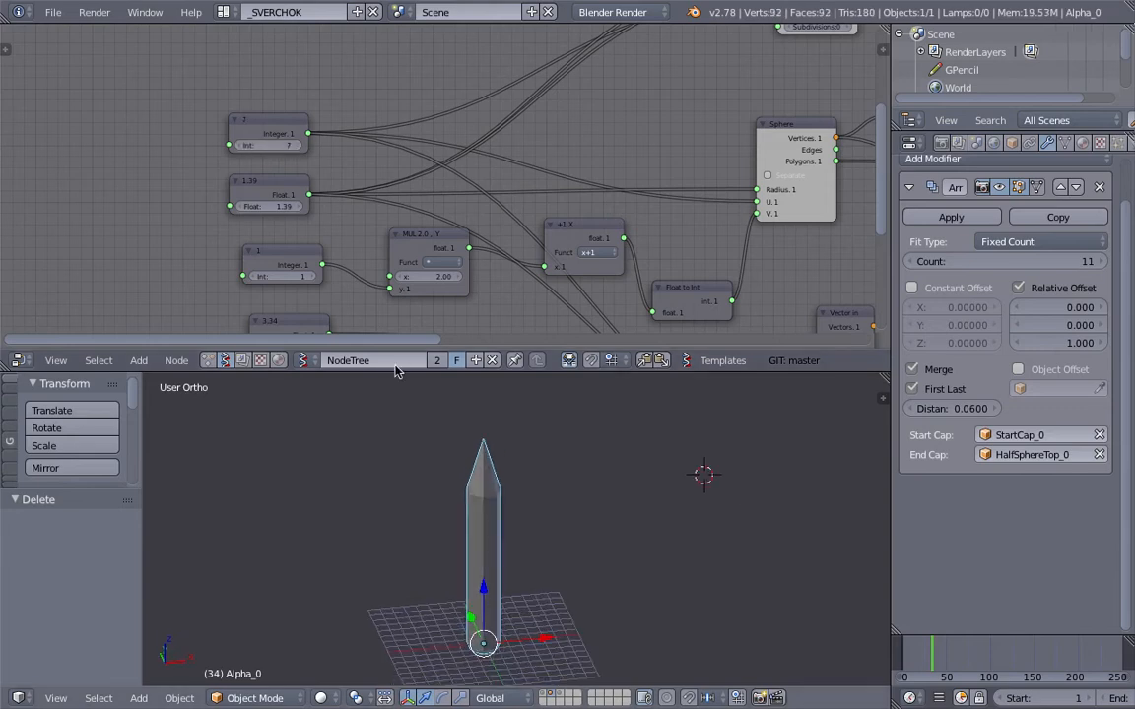
{"action": "left_click", "coordinate": [296, 146]}
{"action": "scroll", "coordinate": [477, 488], "scroll_direction": "up", "scroll_amount": 2}
{"action": "middle_click_drag", "start_coordinate": [496, 520], "coordinate": [468, 511]}
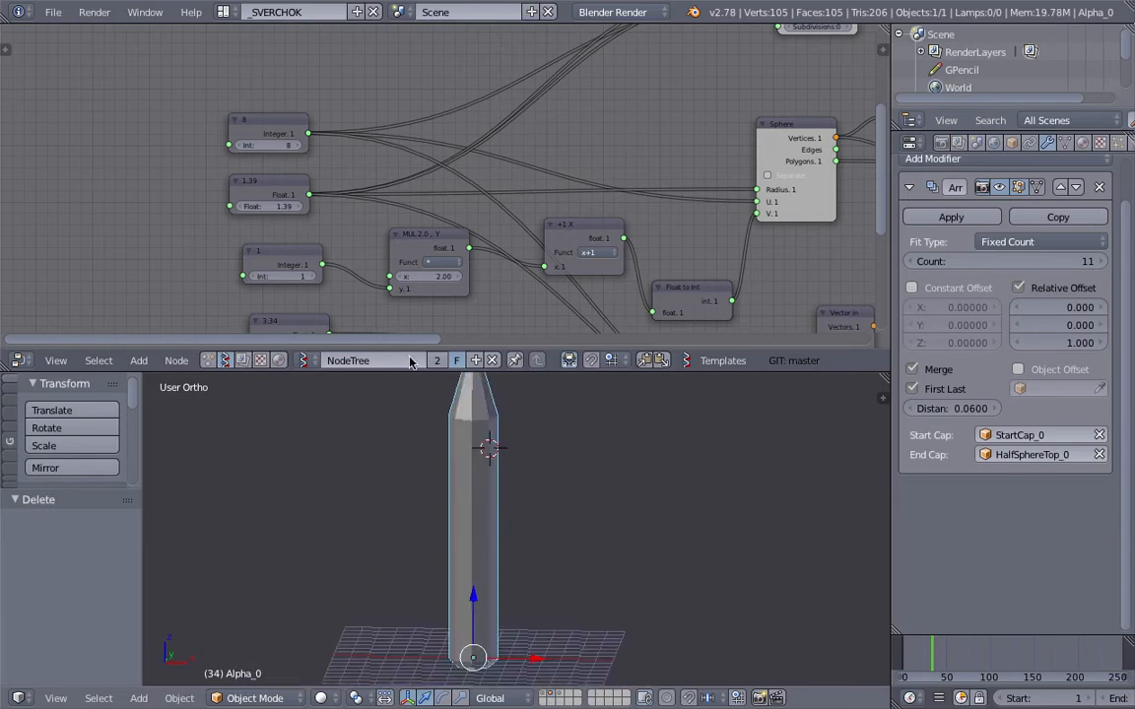
Step: Set the float node that drives the pipe's radius to 5.41
{"action": "scroll", "coordinate": [476, 440], "scroll_direction": "down", "scroll_amount": 1}
{"action": "middle_click_drag", "start_coordinate": [279, 221], "coordinate": [268, 208]}
{"action": "left_click_drag", "start_coordinate": [266, 197], "coordinate": [317, 196]}
{"action": "scroll", "coordinate": [567, 519], "scroll_direction": "down", "scroll_amount": 3}
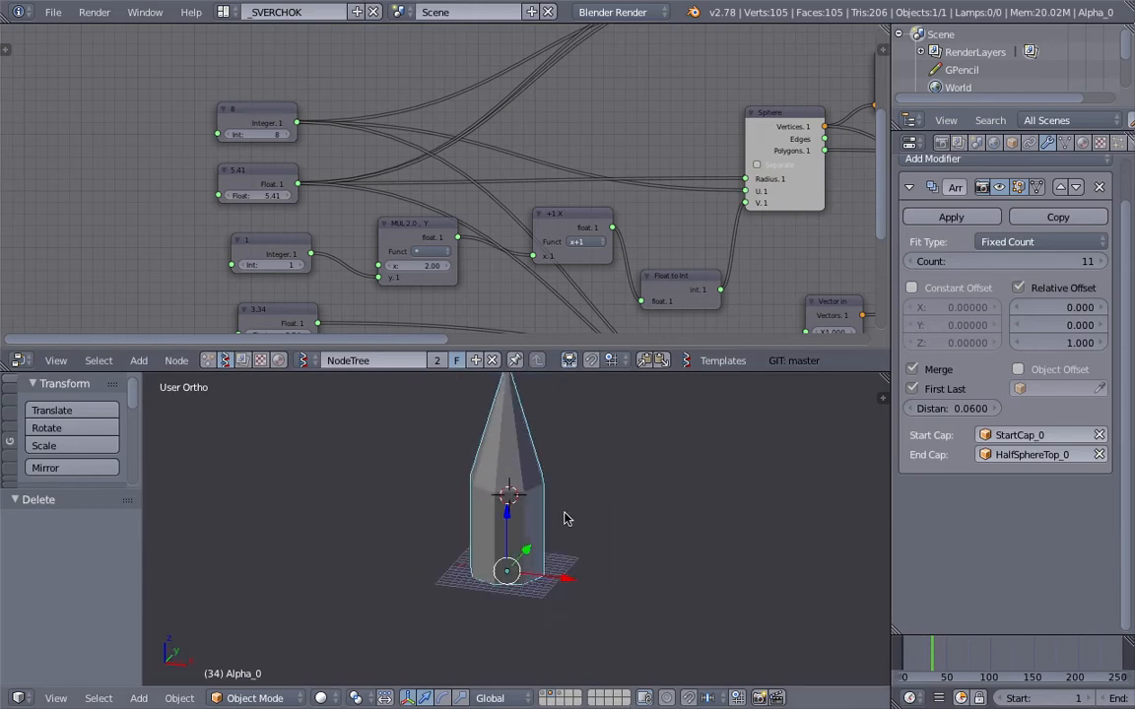
{"action": "middle_click_drag", "start_coordinate": [551, 537], "coordinate": [554, 589], "text": "shift"}
{"action": "middle_click_drag", "start_coordinate": [554, 589], "coordinate": [524, 575]}
Step: Set the integer node that feeds the multiply node for the end cap's subdivisions to 7
{"action": "middle_click_drag", "start_coordinate": [304, 263], "coordinate": [293, 223]}
{"action": "scroll", "coordinate": [295, 216], "scroll_direction": "up", "scroll_amount": 3}
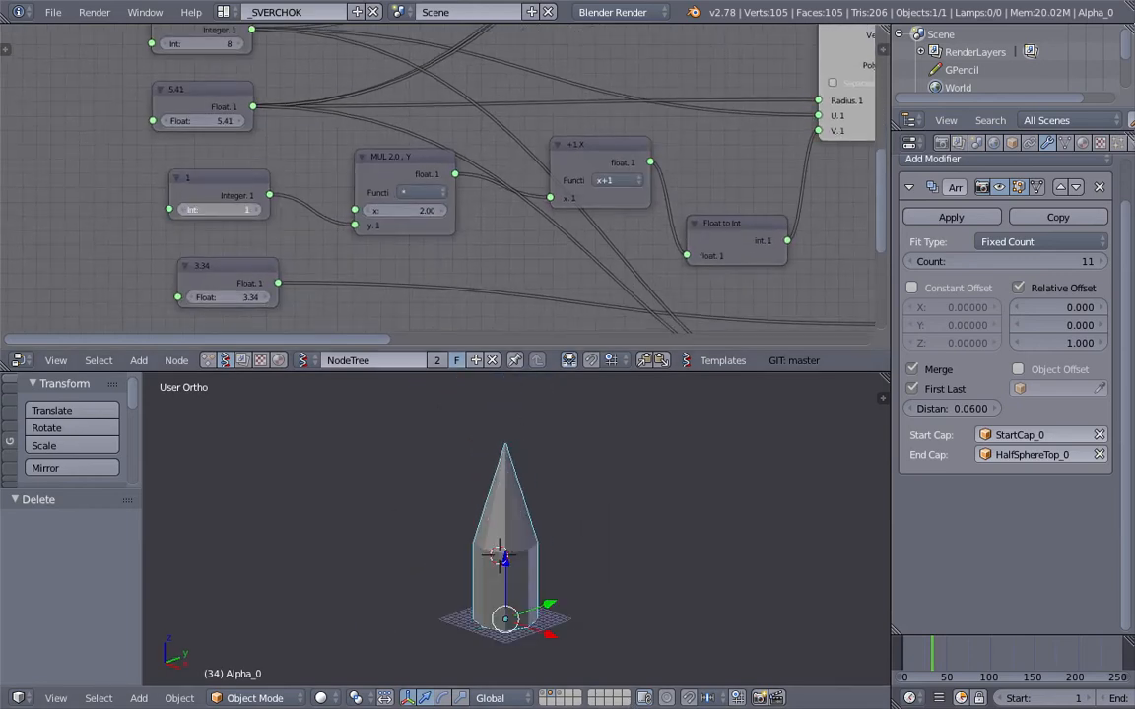
{"action": "left_click", "coordinate": [259, 212]}
{"action": "left_click", "coordinate": [258, 213]}
{"action": "left_click", "coordinate": [257, 213]}
{"action": "left_click", "coordinate": [257, 213]}
{"action": "left_click", "coordinate": [257, 213]}
{"action": "left_click", "coordinate": [257, 212]}
{"action": "middle_click_drag", "start_coordinate": [509, 553], "coordinate": [464, 548]}
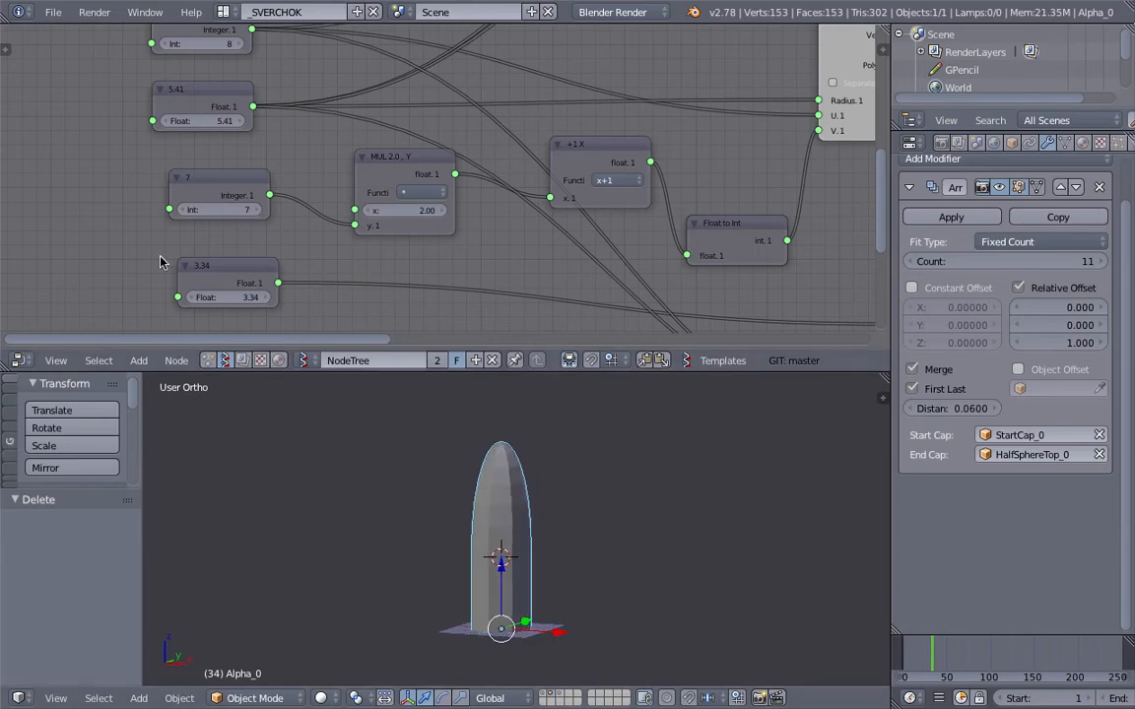
Step: Set the end cap's subdivision integer to 3, raise it to 10 and view the rounded tip
{"action": "left_click_drag", "start_coordinate": [228, 210], "coordinate": [148, 209]}
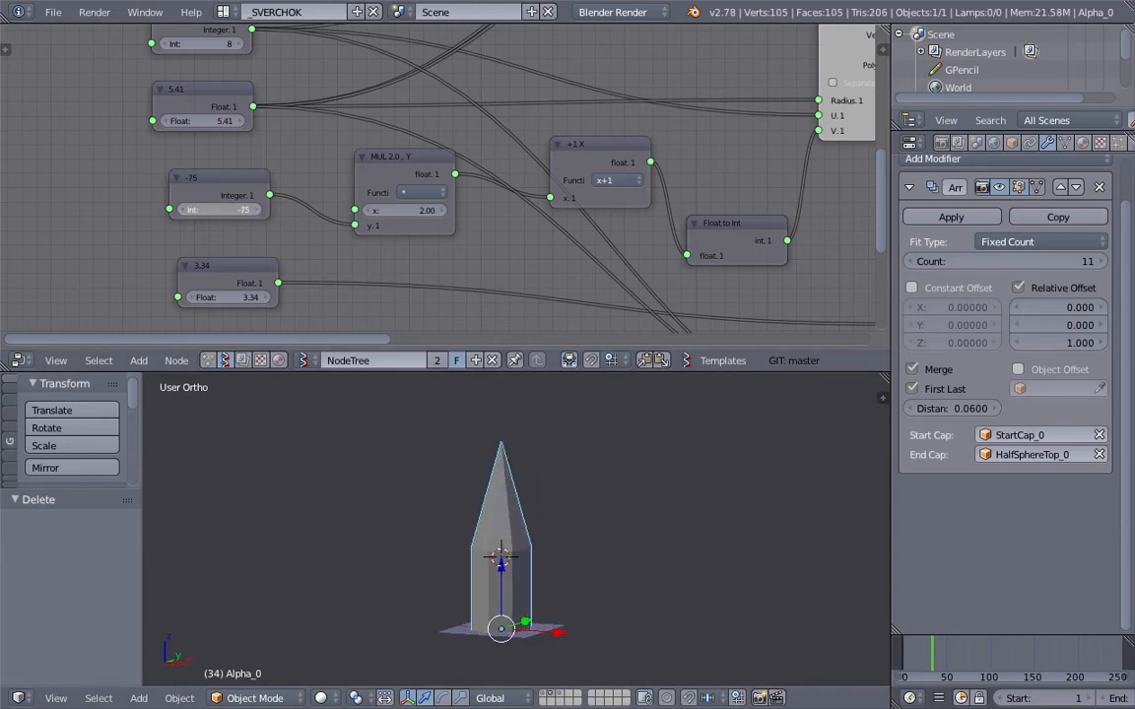
{"action": "type", "text": "3"}
{"action": "key", "text": "Return"}
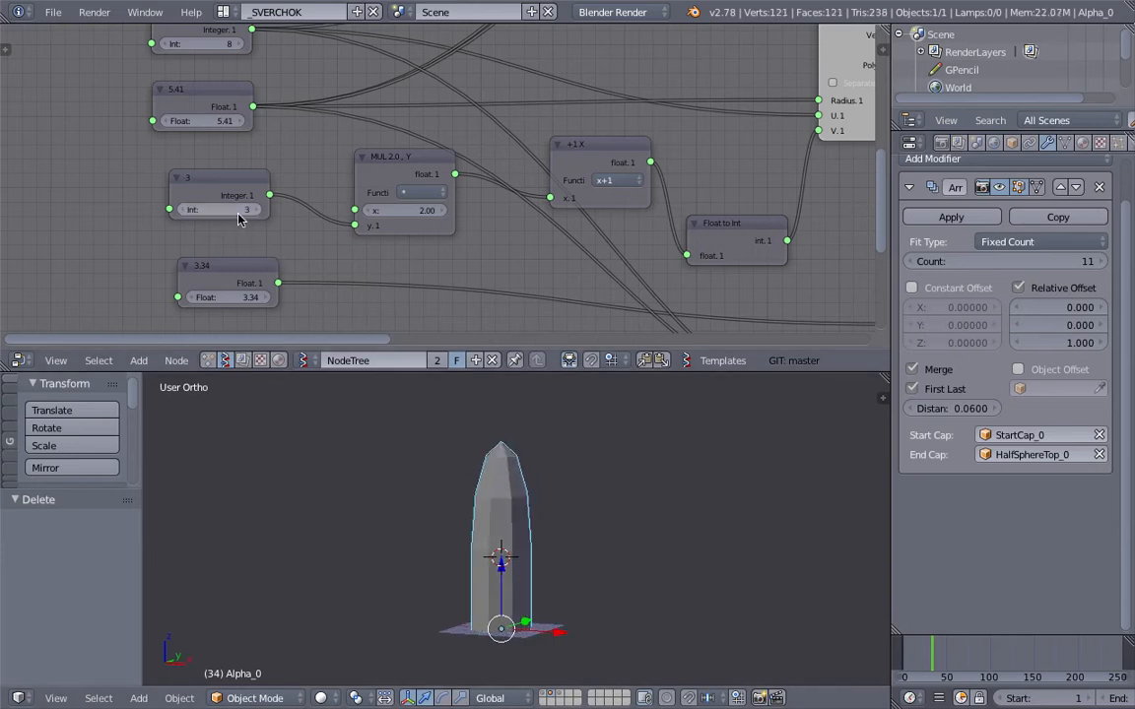
{"action": "mouse_move", "coordinate": [237, 210]}
{"action": "left_mouse_down"}
{"action": "mouse_move", "coordinate": [227, 210]}
{"action": "mouse_move", "coordinate": [236, 210]}
{"action": "left_mouse_up"}
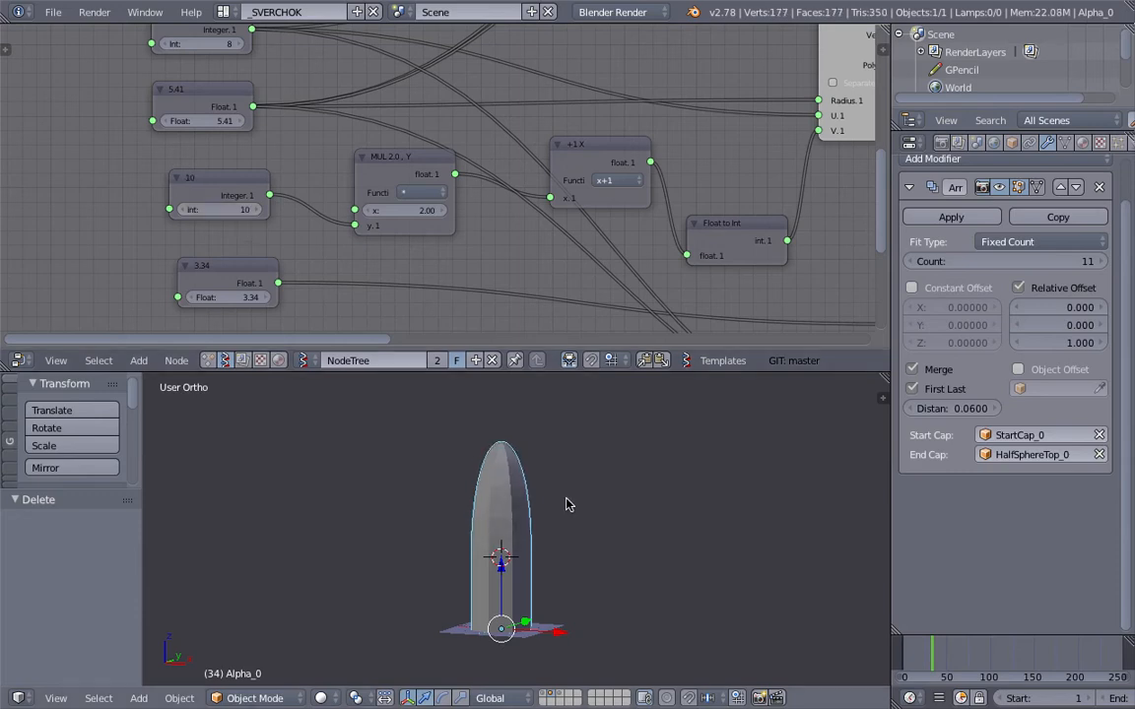
{"action": "middle_click_drag", "start_coordinate": [537, 537], "coordinate": [506, 577]}
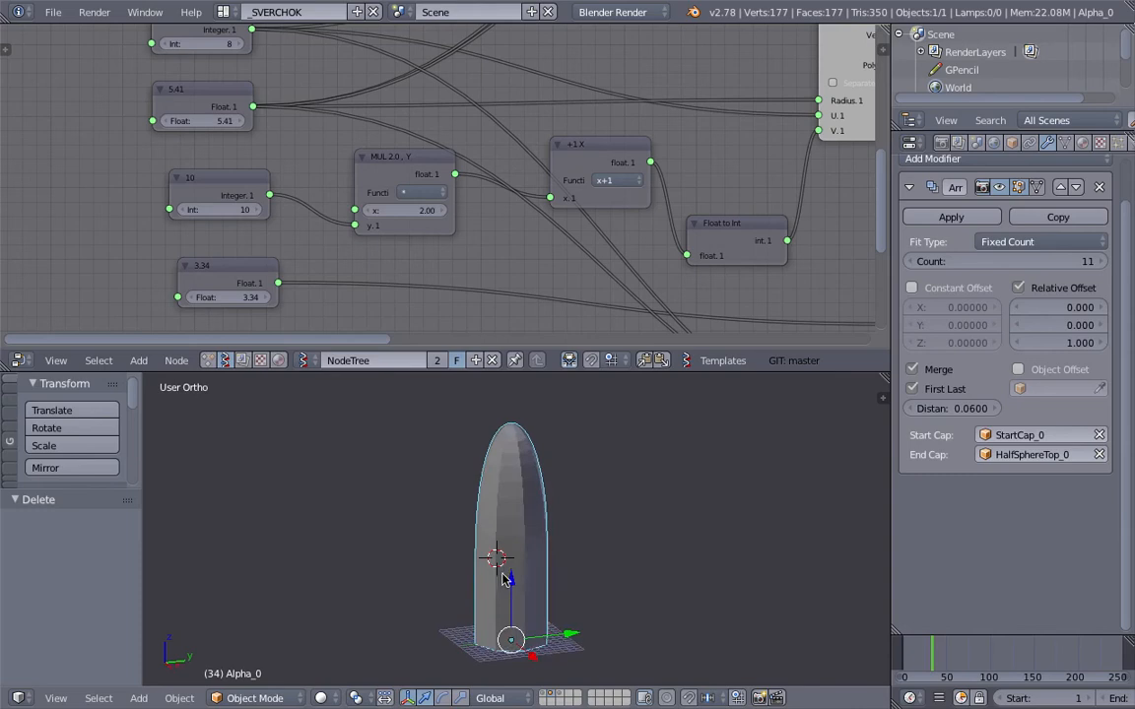
Step: Lower the end cap's subdivision integer to 1 for a plain pointed tip
{"action": "scroll", "coordinate": [522, 553], "scroll_direction": "down", "scroll_amount": 1}
{"action": "left_click_drag", "start_coordinate": [260, 210], "coordinate": [253, 210]}
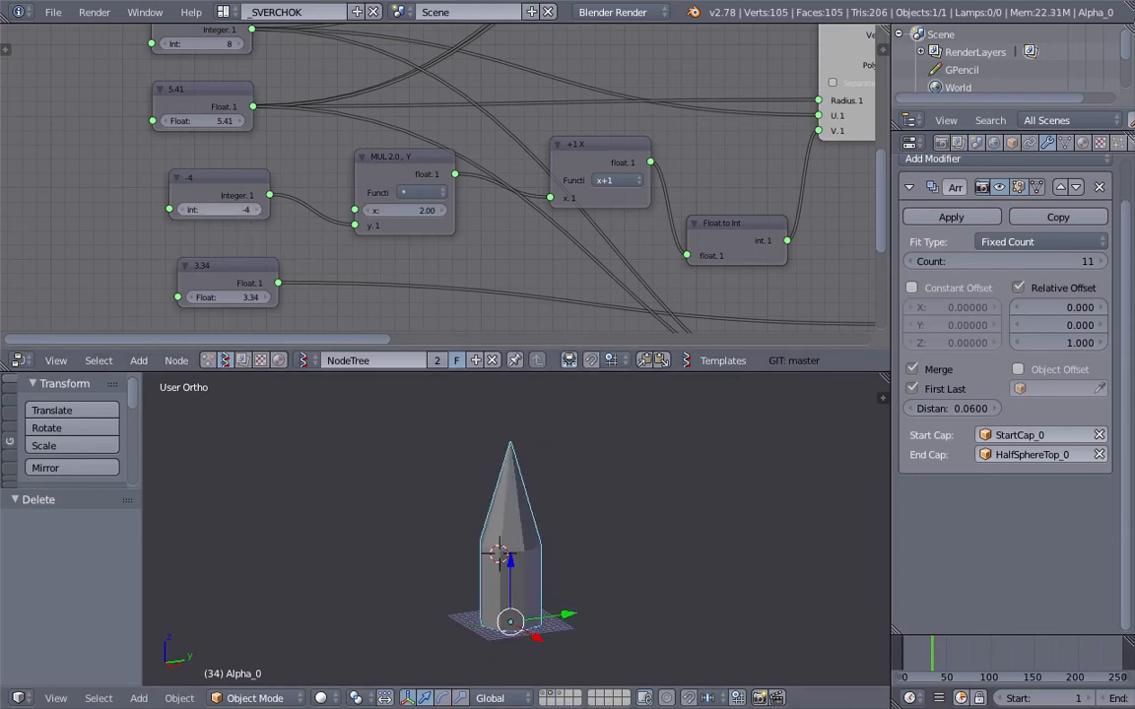
{"action": "middle_click_drag", "start_coordinate": [491, 502], "coordinate": [504, 501]}
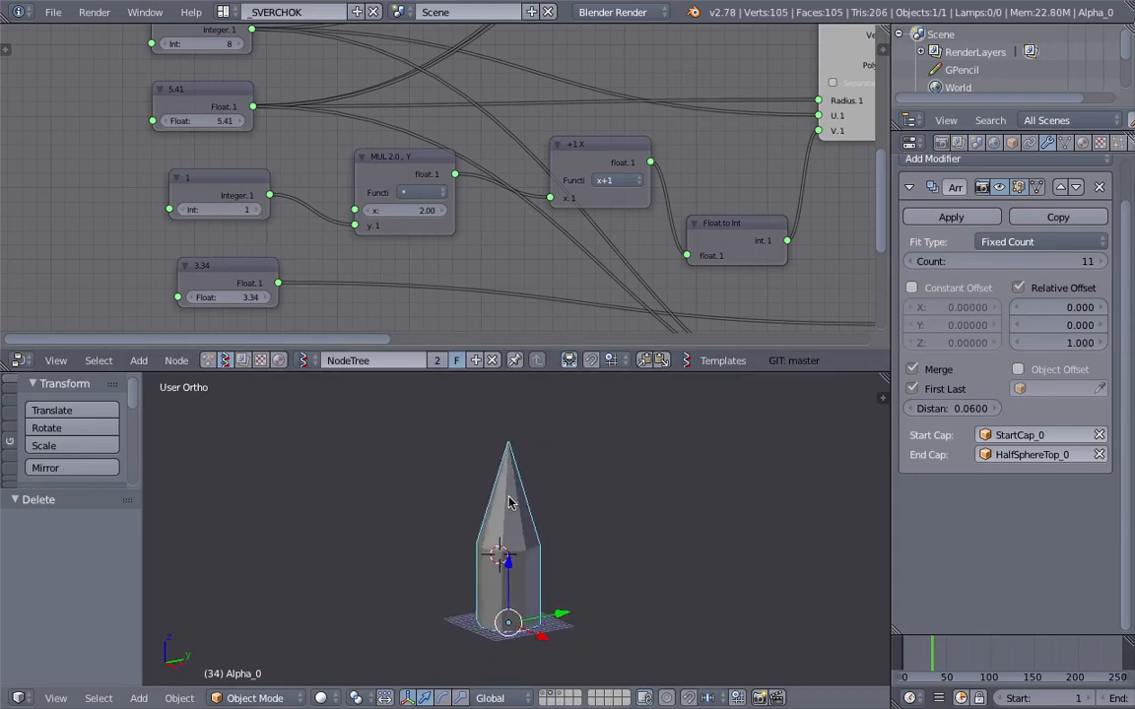
Step: Vary the float node that stretches the end cap through 0.61, 1.18 and 1.0, finishing at 2.98
{"action": "left_click_drag", "start_coordinate": [227, 297], "coordinate": [202, 297]}
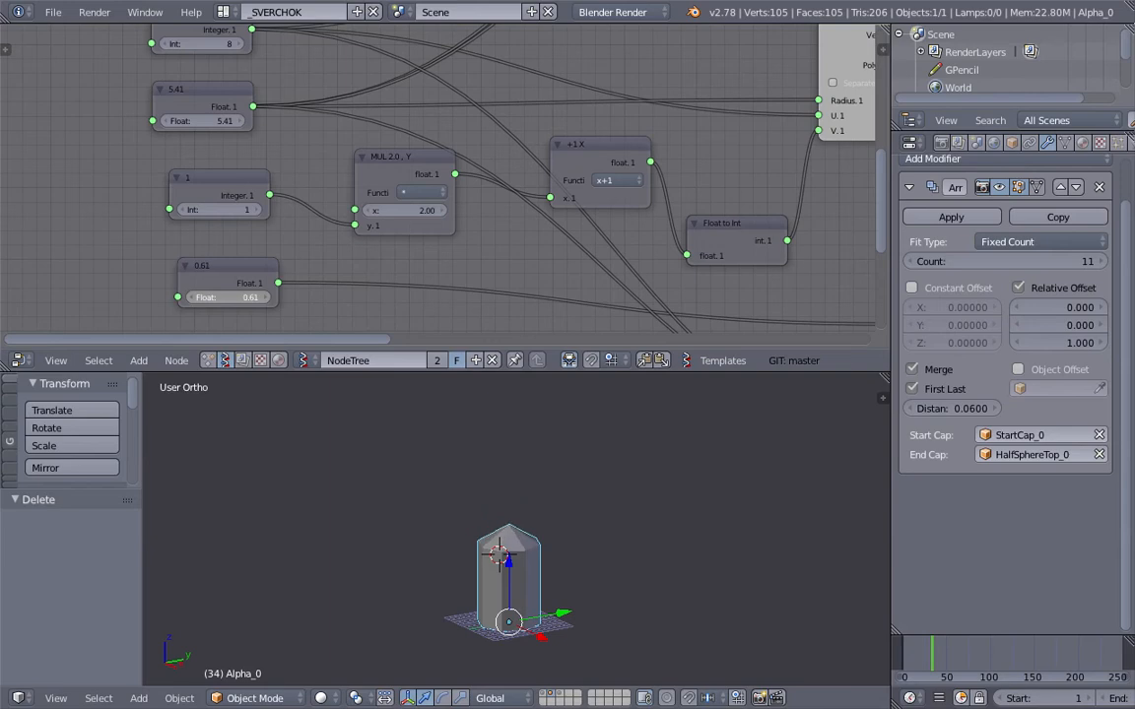
{"action": "mouse_move", "coordinate": [226, 296]}
{"action": "left_mouse_down"}
{"action": "mouse_move", "coordinate": [249, 297]}
{"action": "mouse_move", "coordinate": [229, 296]}
{"action": "left_mouse_up"}
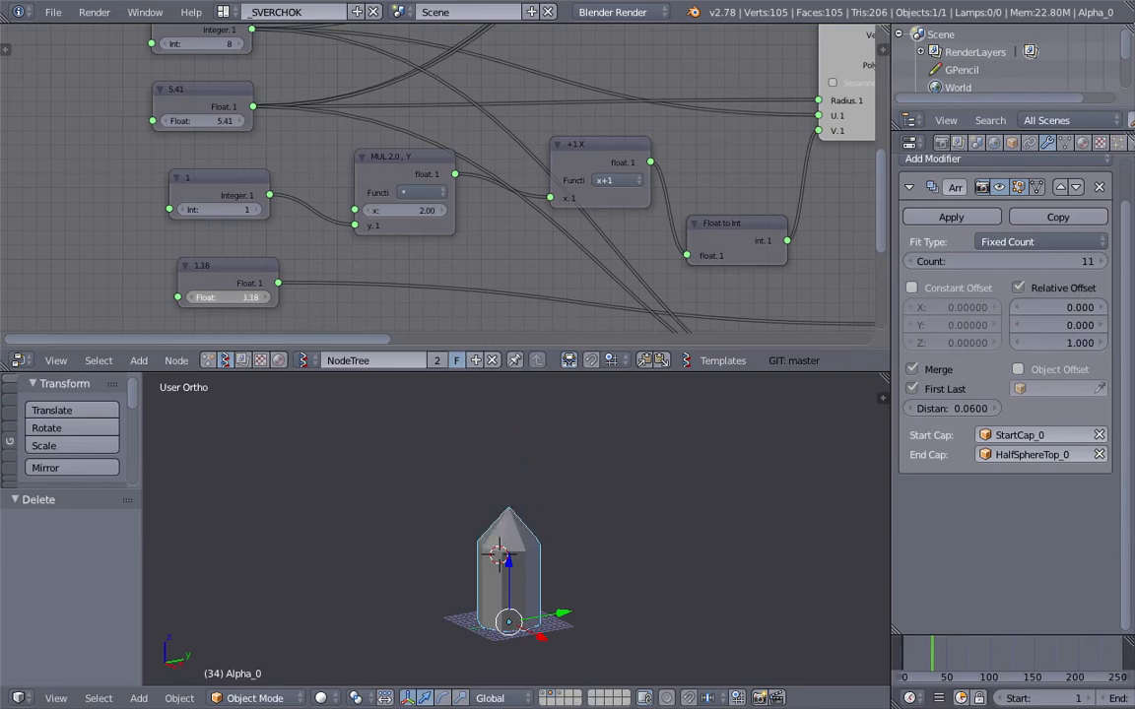
{"action": "middle_click_drag", "start_coordinate": [479, 505], "coordinate": [524, 551]}
{"action": "scroll", "coordinate": [519, 595], "scroll_direction": "up", "scroll_amount": 2}
{"action": "scroll", "coordinate": [524, 551], "scroll_direction": "down", "scroll_amount": 1}
{"action": "type", "text": "19"}
{"action": "key", "text": "Return"}
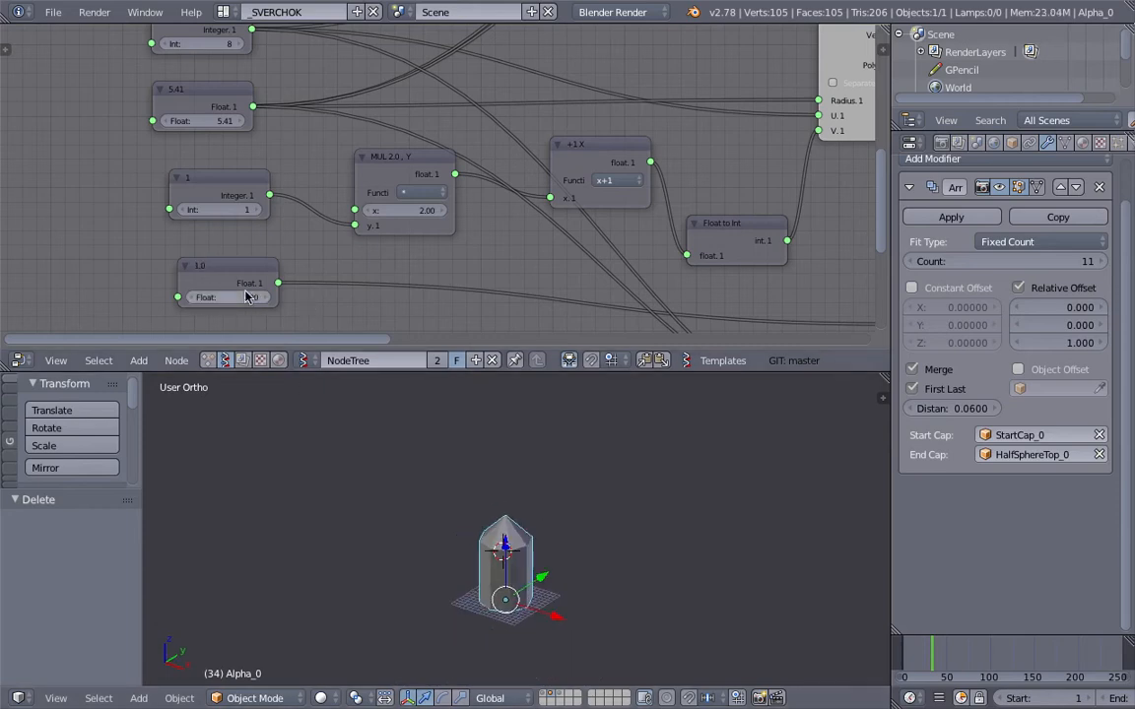
{"action": "scroll", "coordinate": [365, 251], "scroll_direction": "down", "scroll_amount": 1}
{"action": "middle_click_drag", "start_coordinate": [664, 233], "coordinate": [385, 230]}
{"action": "scroll", "coordinate": [490, 204], "scroll_direction": "down", "scroll_amount": 2}
{"action": "middle_click_drag", "start_coordinate": [547, 208], "coordinate": [509, 236]}
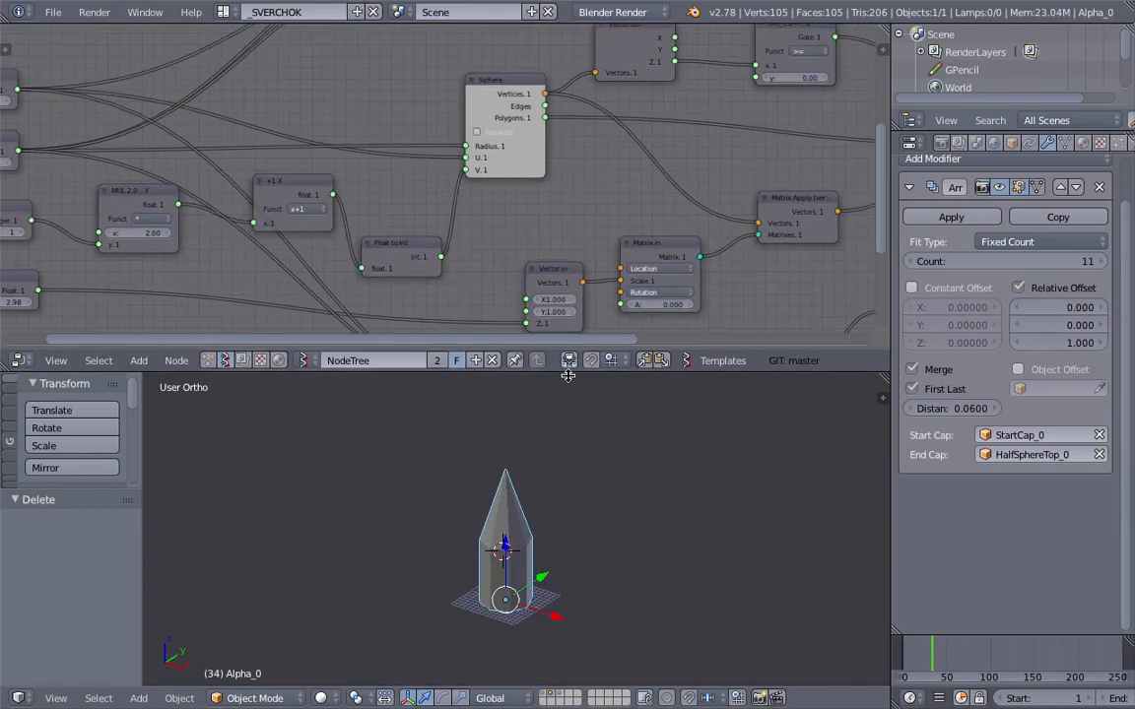
Step: Enlarge the node editor and move the Cylinder node next to the Alpha viewer node
{"action": "left_click_drag", "start_coordinate": [562, 371], "coordinate": [557, 435]}
{"action": "scroll", "coordinate": [496, 199], "scroll_direction": "down", "scroll_amount": 3}
{"action": "left_click_drag", "start_coordinate": [386, 57], "coordinate": [621, 80]}
{"action": "left_click_drag", "start_coordinate": [263, 82], "coordinate": [520, 100]}
{"action": "scroll", "coordinate": [467, 119], "scroll_direction": "up", "scroll_amount": 4}
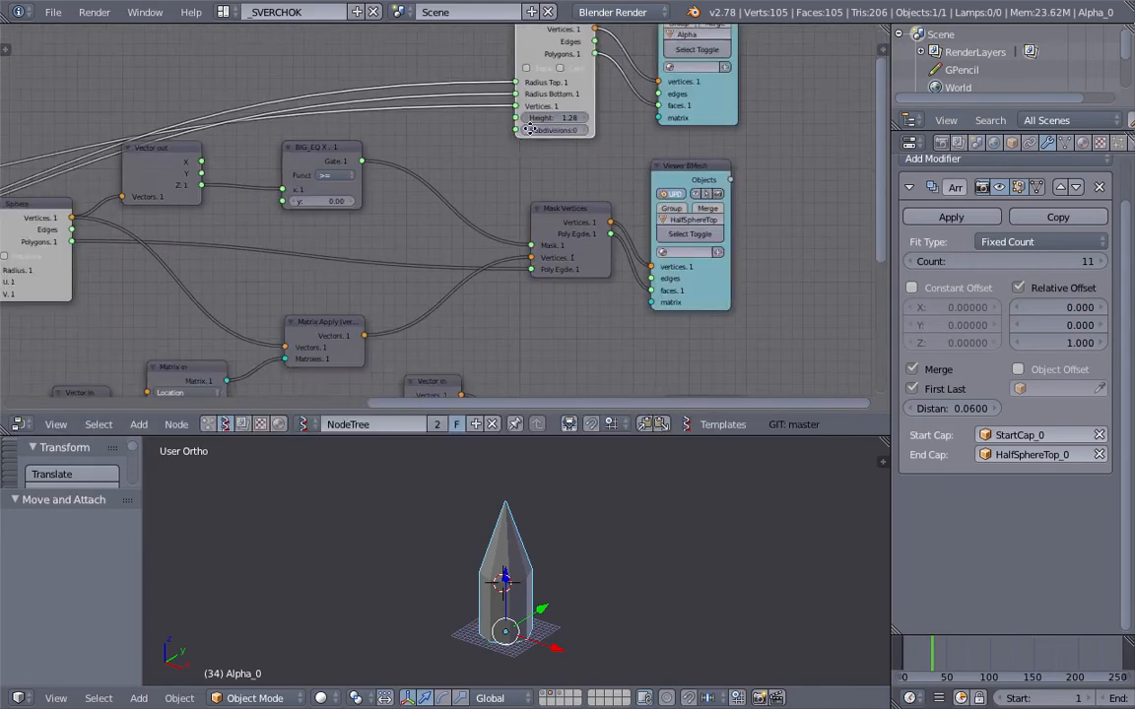
Step: Set the Cylinder node's height to 3.44 and inspect the base of the pipe
{"action": "left_click_drag", "start_coordinate": [513, 179], "coordinate": [540, 179]}
{"action": "middle_click_drag", "start_coordinate": [507, 544], "coordinate": [511, 564]}
{"action": "middle_click_drag", "start_coordinate": [552, 671], "coordinate": [584, 559]}
{"action": "scroll", "coordinate": [584, 560], "scroll_direction": "up", "scroll_amount": 2}
{"action": "middle_click_drag", "start_coordinate": [526, 607], "coordinate": [519, 625]}
{"action": "scroll", "coordinate": [522, 628], "scroll_direction": "down", "scroll_amount": 1}
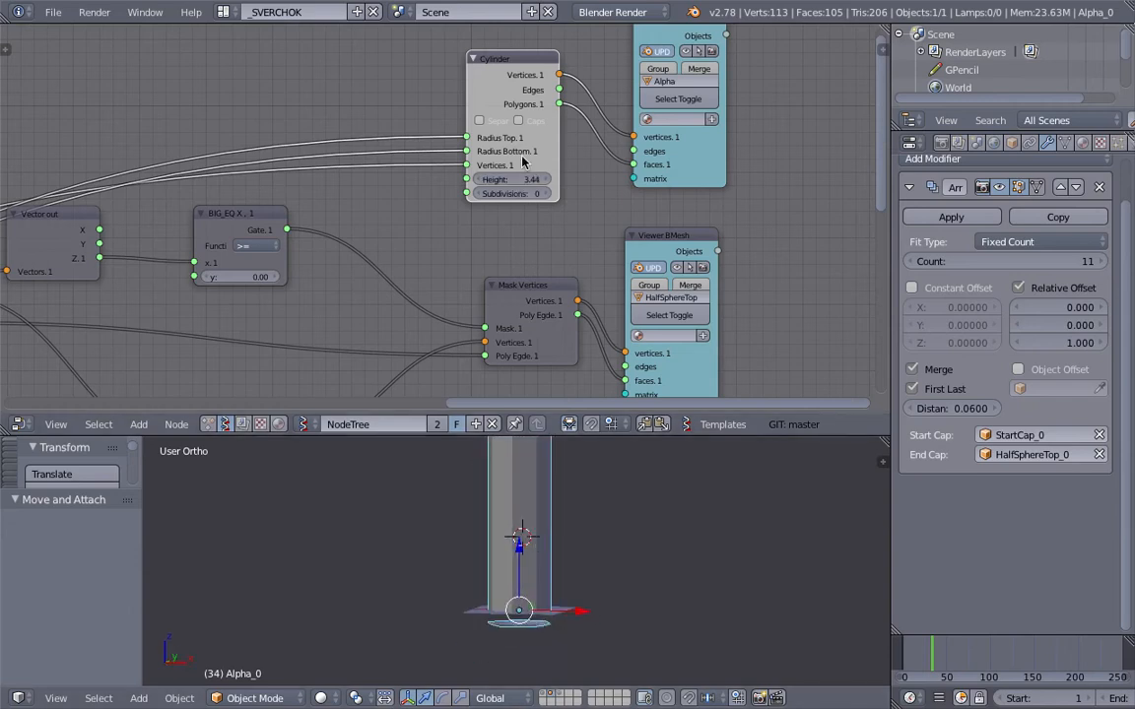
Step: Enlarge the 3D view and vary the Cylinder node's height to 1.94 and on to 3.02
{"action": "left_click_drag", "start_coordinate": [512, 179], "coordinate": [463, 179]}
{"action": "left_click_drag", "start_coordinate": [648, 434], "coordinate": [650, 340]}
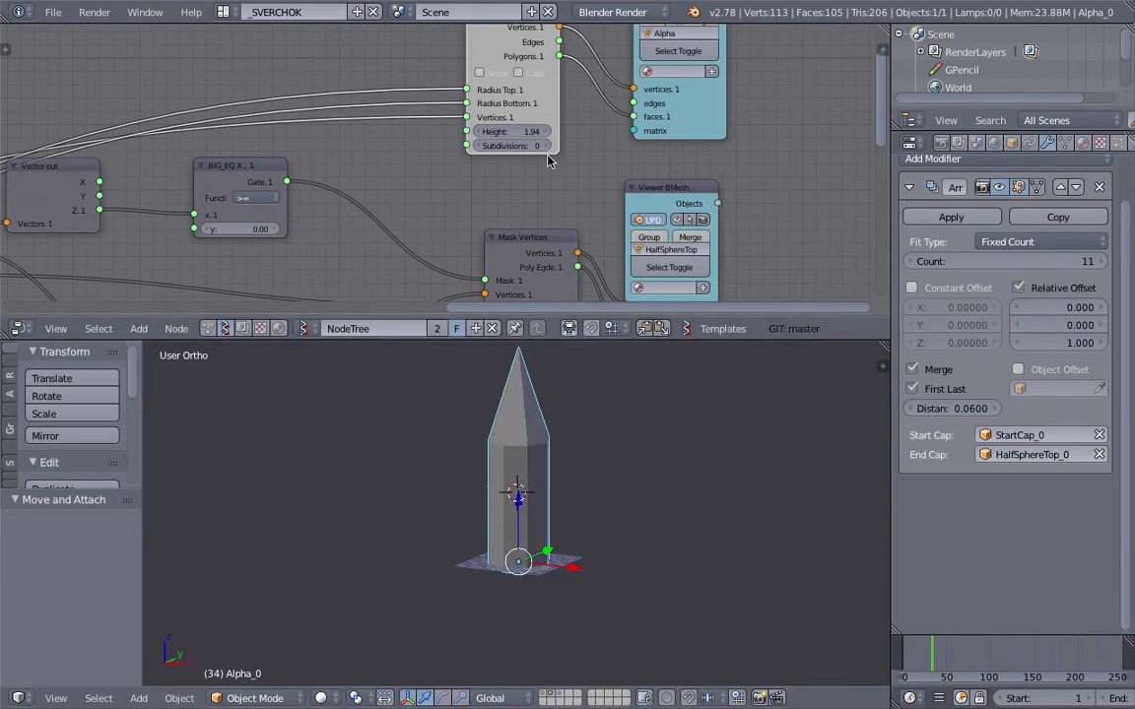
{"action": "scroll", "coordinate": [596, 500], "scroll_direction": "up", "scroll_amount": 4}
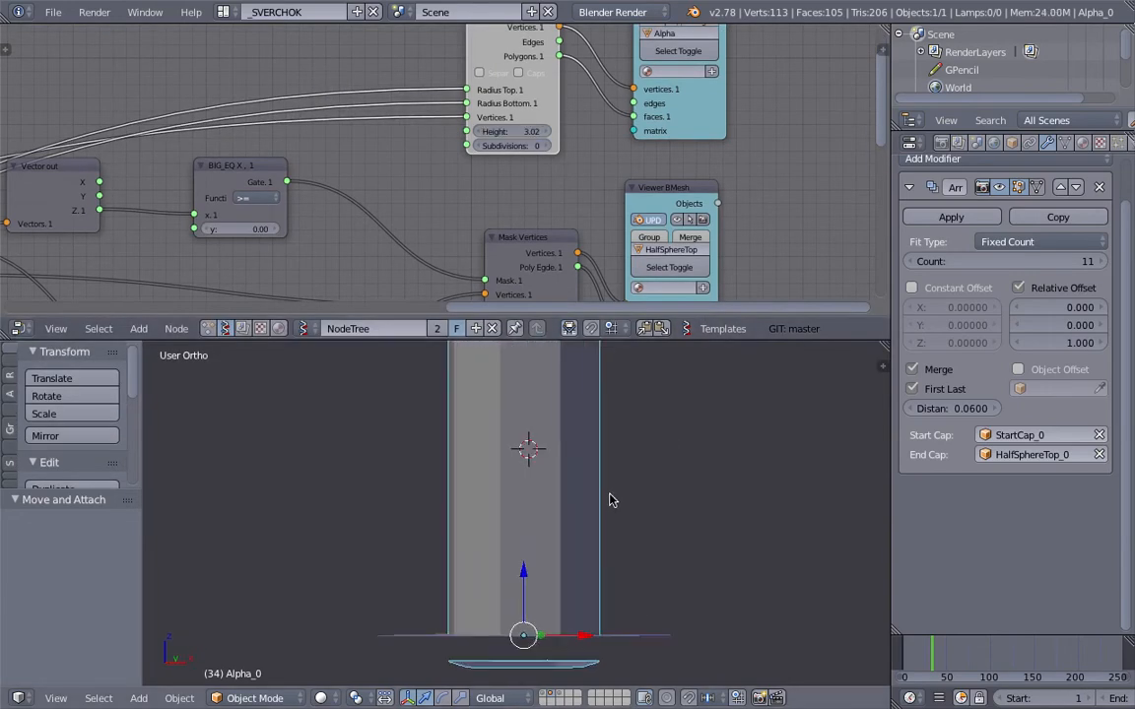
Step: Set the float node that offsets the start cap to 2.32, bringing the cap up against the pipe's base
{"action": "left_click_drag", "start_coordinate": [515, 142], "coordinate": [472, 129]}
{"action": "middle_click_drag", "start_coordinate": [459, 116], "coordinate": [407, 184]}
{"action": "left_click_drag", "start_coordinate": [380, 184], "coordinate": [424, 183]}
{"action": "middle_click_drag", "start_coordinate": [566, 668], "coordinate": [578, 588], "text": "shift"}
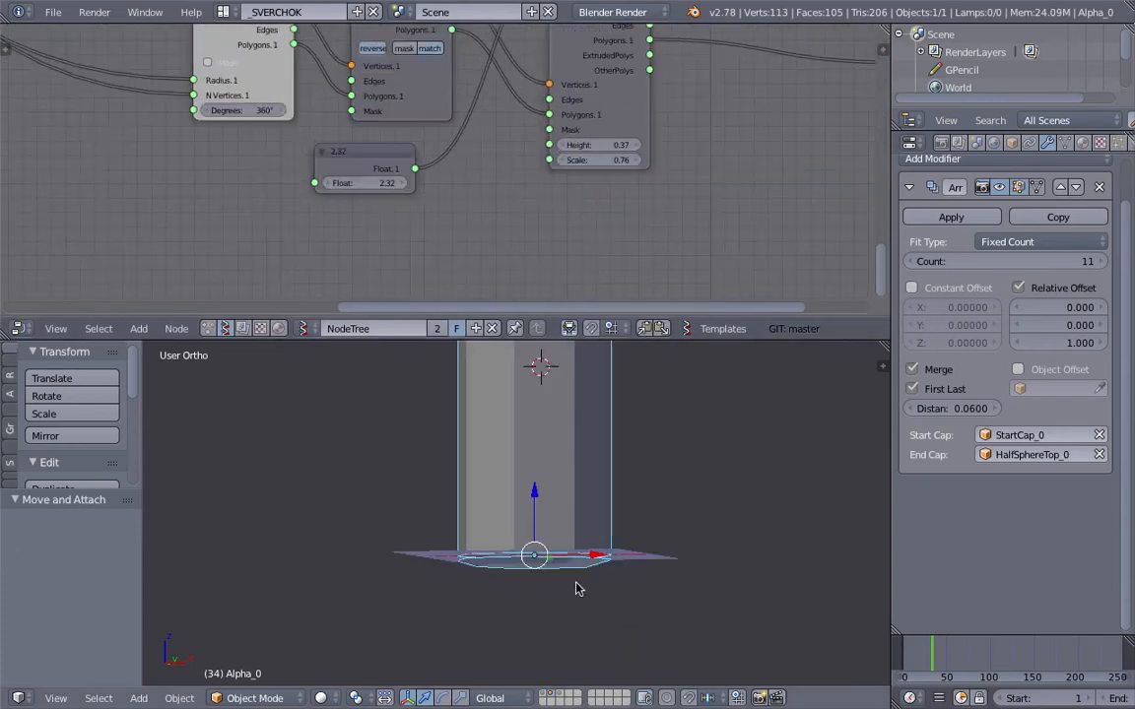
{"action": "scroll", "coordinate": [579, 584], "scroll_direction": "up", "scroll_amount": 4}
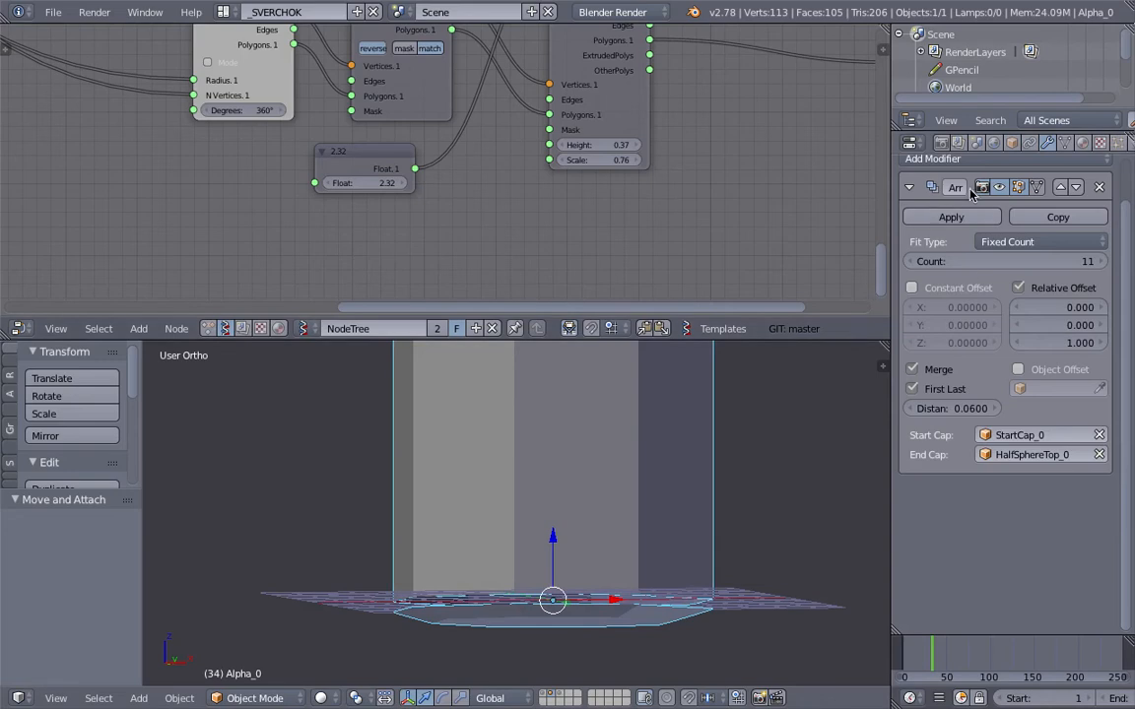
Step: Widen the modifier properties area and review the Array modifier's merge settings alongside the start cap joint
{"action": "left_click", "coordinate": [888, 182]}
{"action": "left_click_drag", "start_coordinate": [891, 179], "coordinate": [807, 177]}
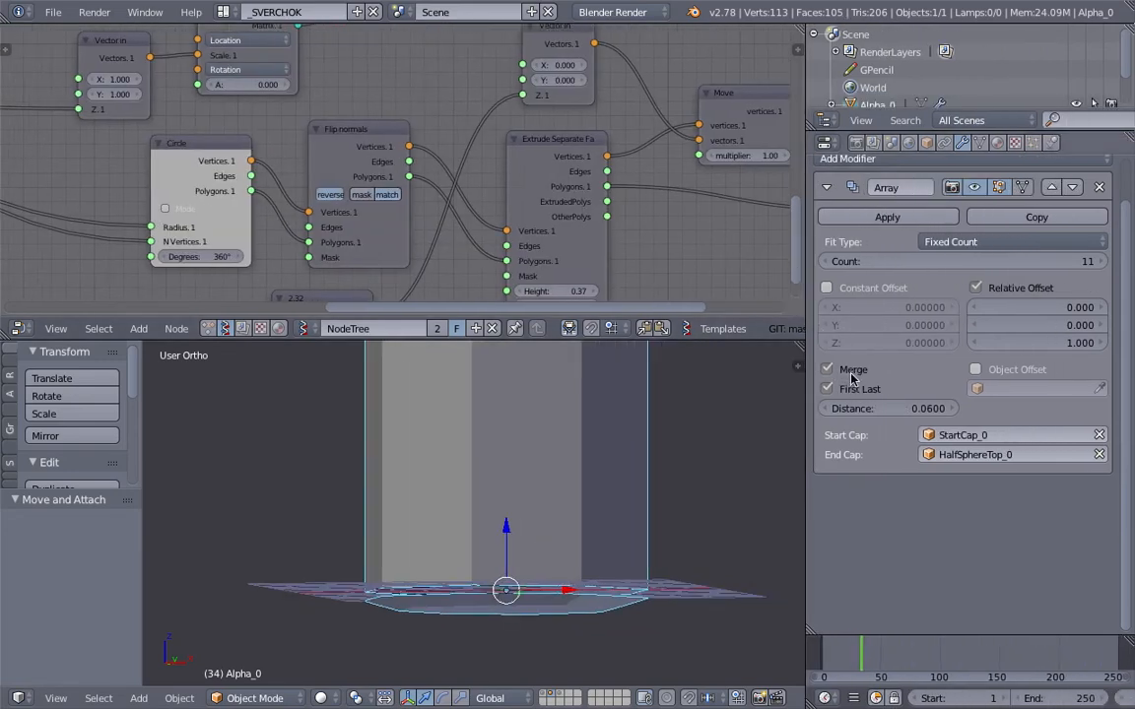
{"action": "middle_click_drag", "start_coordinate": [566, 528], "coordinate": [522, 581]}
{"action": "middle_click_drag", "start_coordinate": [581, 517], "coordinate": [613, 524]}
Step: Set the height of the start cap's Extrude Separate Faces node to 3.07
{"action": "middle_click_drag", "start_coordinate": [483, 120], "coordinate": [457, 27]}
{"action": "middle_click_drag", "start_coordinate": [491, 70], "coordinate": [472, 81]}
{"action": "left_click_drag", "start_coordinate": [485, 142], "coordinate": [571, 142]}
Step: Set the start cap's offset float to 2.65 and display the pipe in wireframe to check the joint
{"action": "mouse_move", "coordinate": [254, 182]}
{"action": "left_mouse_down"}
{"action": "mouse_move", "coordinate": [242, 182]}
{"action": "mouse_move", "coordinate": [272, 181]}
{"action": "mouse_move", "coordinate": [260, 181]}
{"action": "left_mouse_up"}
{"action": "scroll", "coordinate": [438, 524], "scroll_direction": "up", "scroll_amount": 3}
{"action": "scroll", "coordinate": [449, 463], "scroll_direction": "down", "scroll_amount": 1}
{"action": "key", "text": "z"}
{"action": "scroll", "coordinate": [529, 581], "scroll_direction": "down", "scroll_amount": 4}
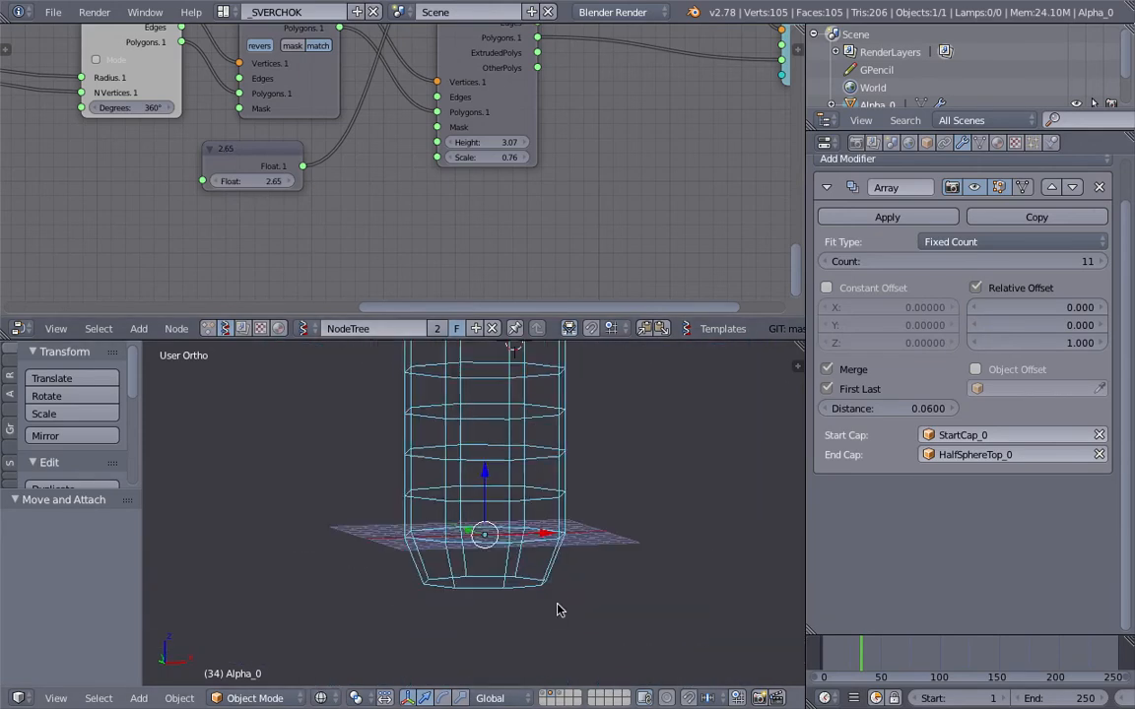
Step: Return to solid shading, duplicate the pipe, place the copy beside the original and apply the copy's Array modifier
{"action": "key", "text": "z"}
{"action": "key", "text": "shift+d"}
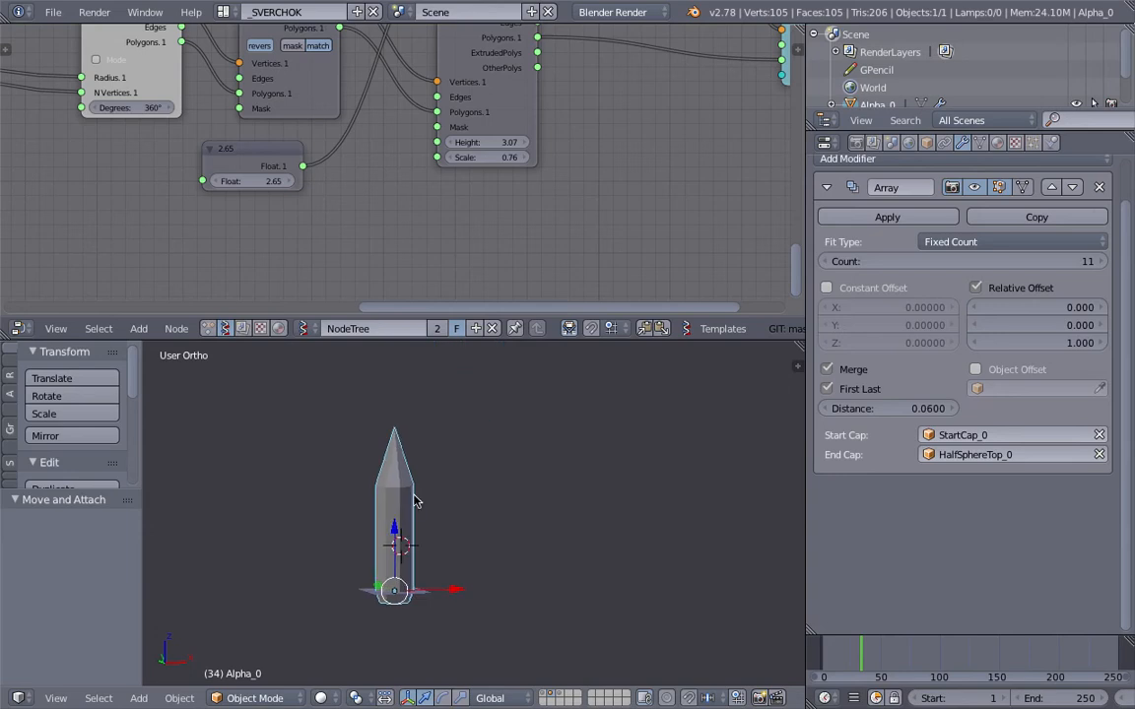
{"action": "left_click", "coordinate": [522, 495]}
{"action": "left_click", "coordinate": [886, 217]}
{"action": "scroll", "coordinate": [571, 453], "scroll_direction": "up", "scroll_amount": 2}
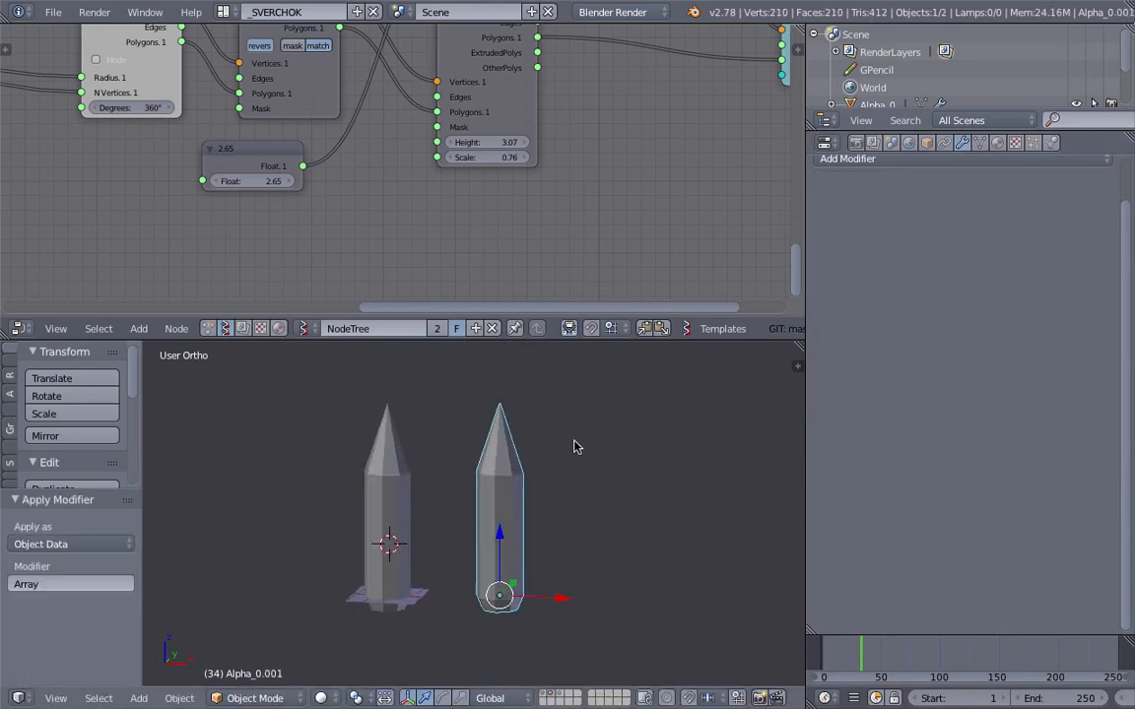
Step: Rotate the copied pipe freely until it lies nearly horizontal beside the original
{"action": "key", "text": "r"}
{"action": "key", "text": "r"}
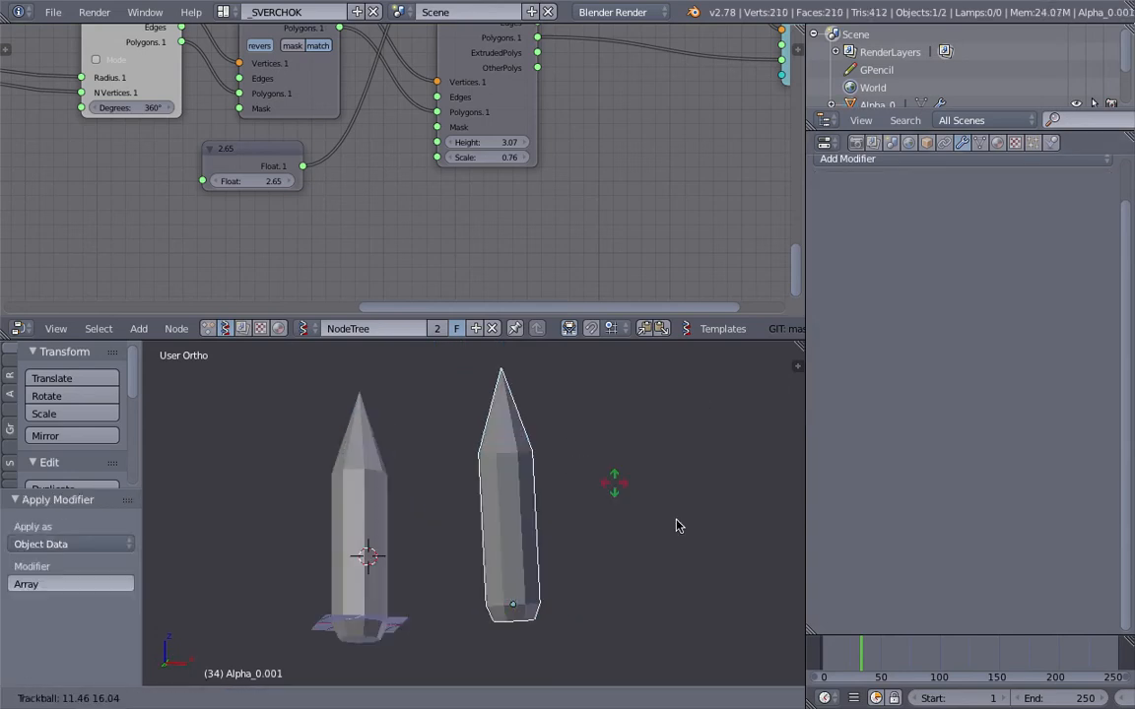
{"action": "left_click", "coordinate": [722, 449]}
{"action": "key", "text": "r"}
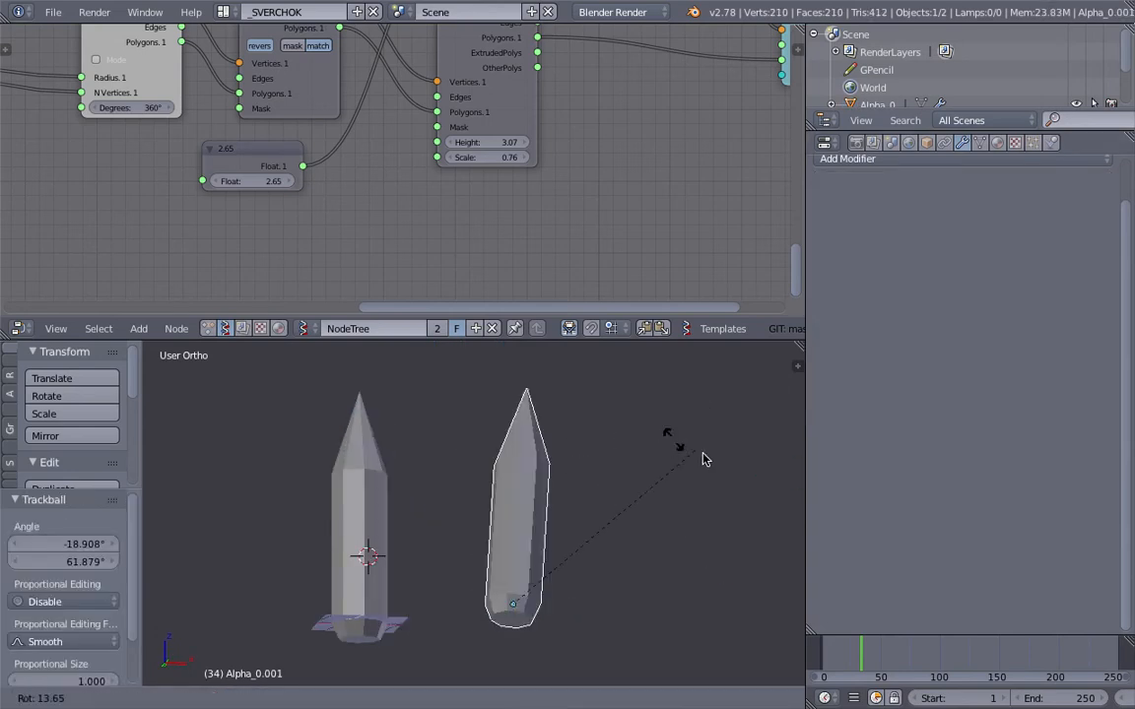
{"action": "left_click", "coordinate": [700, 570]}
{"action": "key", "text": "r"}
{"action": "key", "text": "r"}
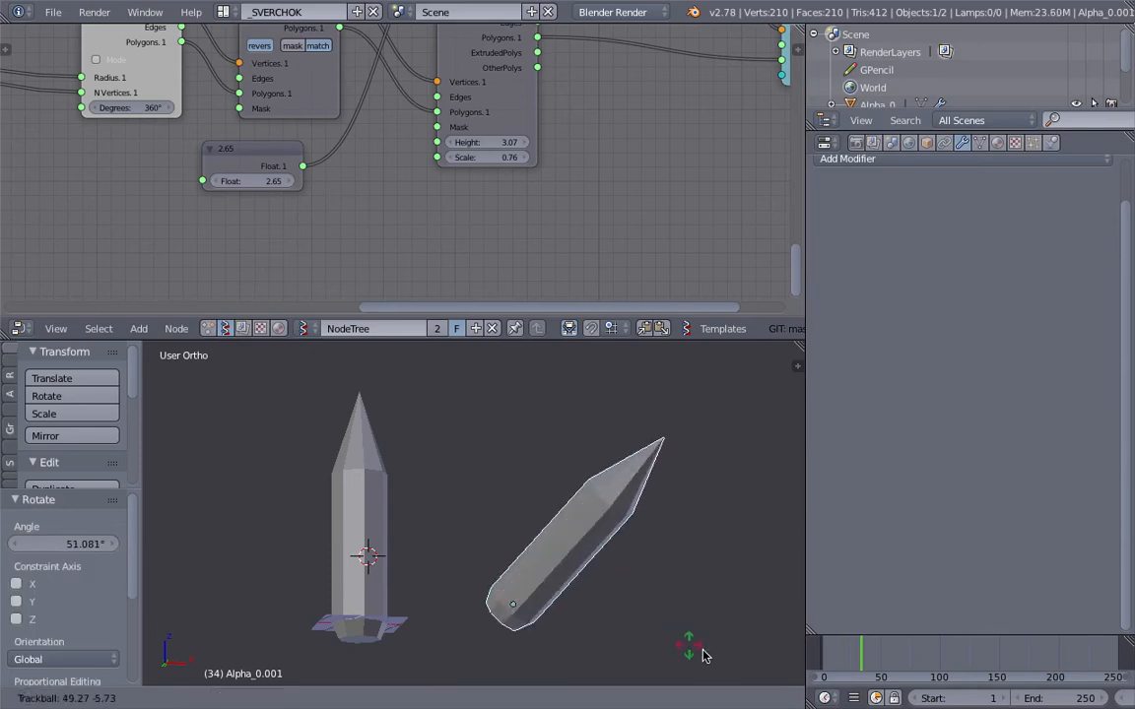
{"action": "left_click", "coordinate": [573, 423]}
{"action": "key", "text": "r"}
{"action": "left_click", "coordinate": [707, 517]}
Step: Set the height of the start cap's Extrude Separate Faces node to 10.90 to lengthen the cap
{"action": "scroll", "coordinate": [494, 236], "scroll_direction": "up", "scroll_amount": 3, "text": "shift"}
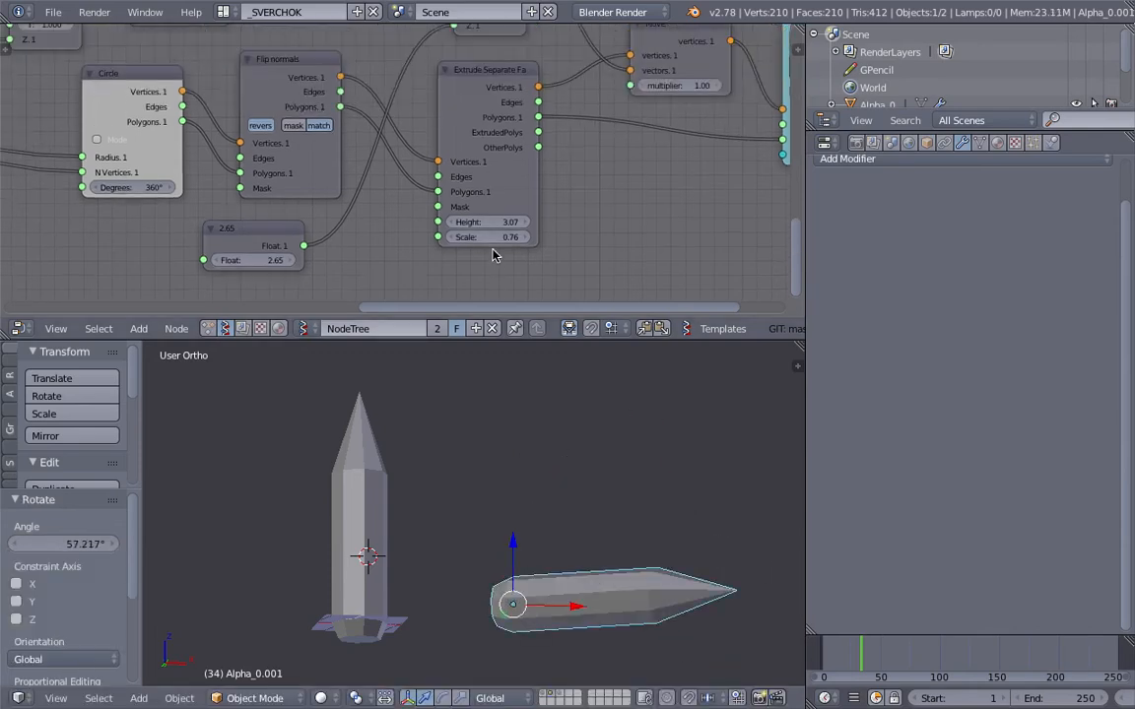
{"action": "left_click_drag", "start_coordinate": [488, 222], "coordinate": [499, 222]}
{"action": "middle_click_drag", "start_coordinate": [437, 501], "coordinate": [497, 472]}
{"action": "scroll", "coordinate": [448, 489], "scroll_direction": "up", "scroll_amount": 3}
{"action": "left_click_drag", "start_coordinate": [488, 222], "coordinate": [627, 222]}
{"action": "scroll", "coordinate": [509, 503], "scroll_direction": "down", "scroll_amount": 5}
{"action": "middle_click_drag", "start_coordinate": [441, 517], "coordinate": [448, 537], "text": "shift"}
{"action": "scroll", "coordinate": [448, 537], "scroll_direction": "up", "scroll_amount": 1}
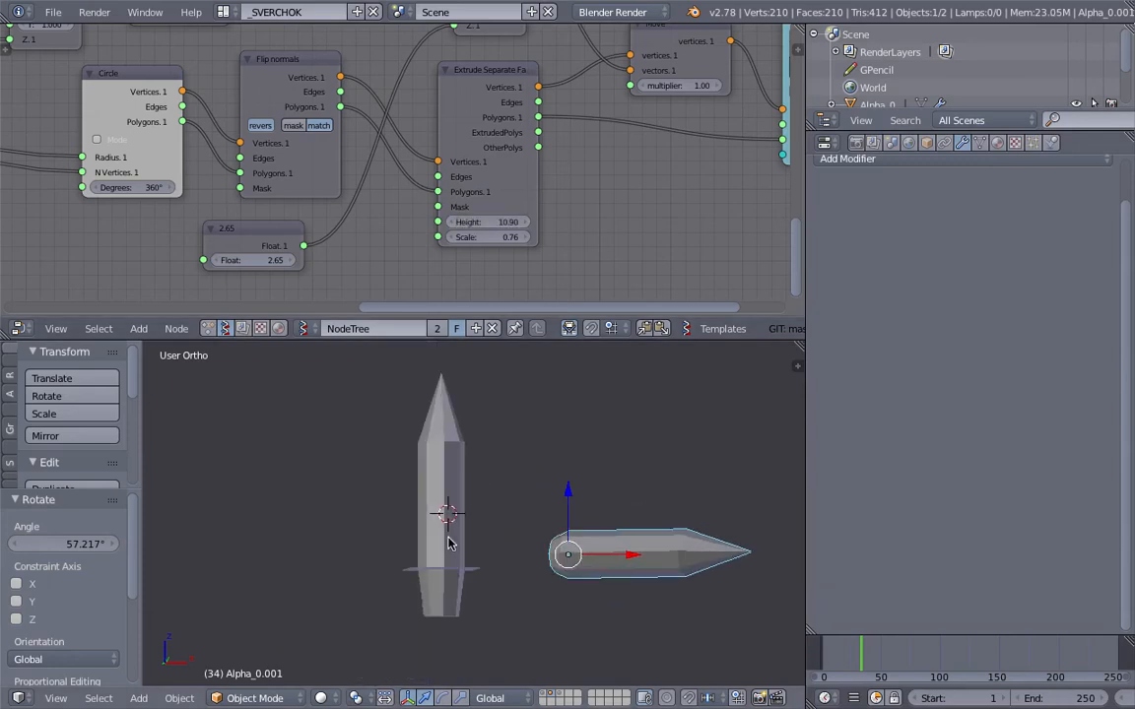
Step: Select the upright pipe and examine the start cap's chain from Circle through Flip normals to Extrude Separate Faces
{"action": "right_click", "coordinate": [439, 617]}
{"action": "middle_click_drag", "start_coordinate": [138, 98], "coordinate": [388, 114]}
{"action": "left_click_drag", "start_coordinate": [388, 114], "coordinate": [316, 122]}
{"action": "left_click_drag", "start_coordinate": [573, 106], "coordinate": [519, 104]}
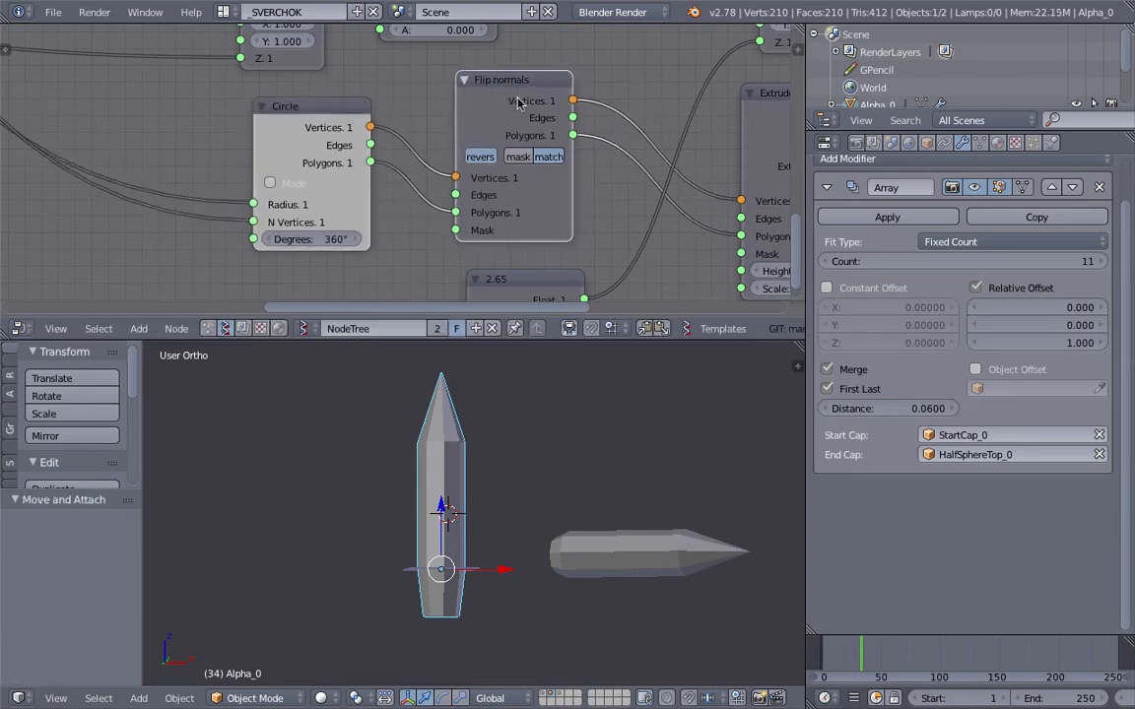
{"action": "middle_click_drag", "start_coordinate": [648, 104], "coordinate": [446, 100]}
{"action": "left_click_drag", "start_coordinate": [601, 96], "coordinate": [582, 91]}
{"action": "scroll", "coordinate": [571, 99], "scroll_direction": "down", "scroll_amount": 3}
{"action": "middle_click_drag", "start_coordinate": [594, 173], "coordinate": [496, 200]}
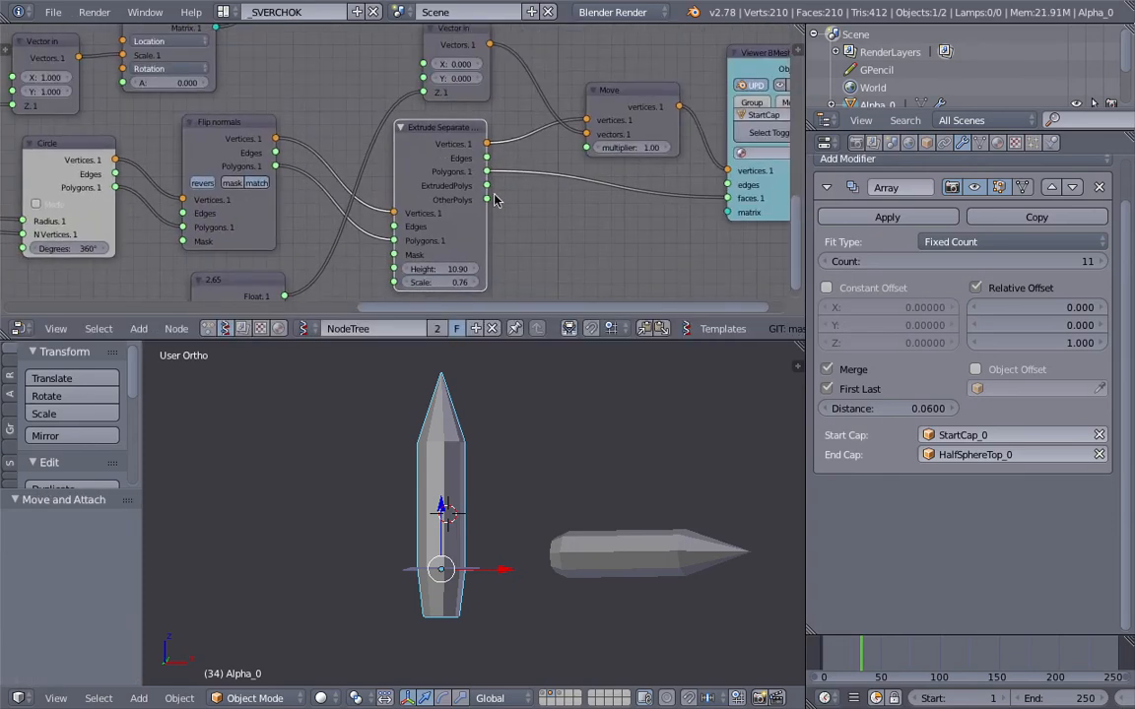
{"action": "middle_click_drag", "start_coordinate": [465, 534], "coordinate": [445, 526]}
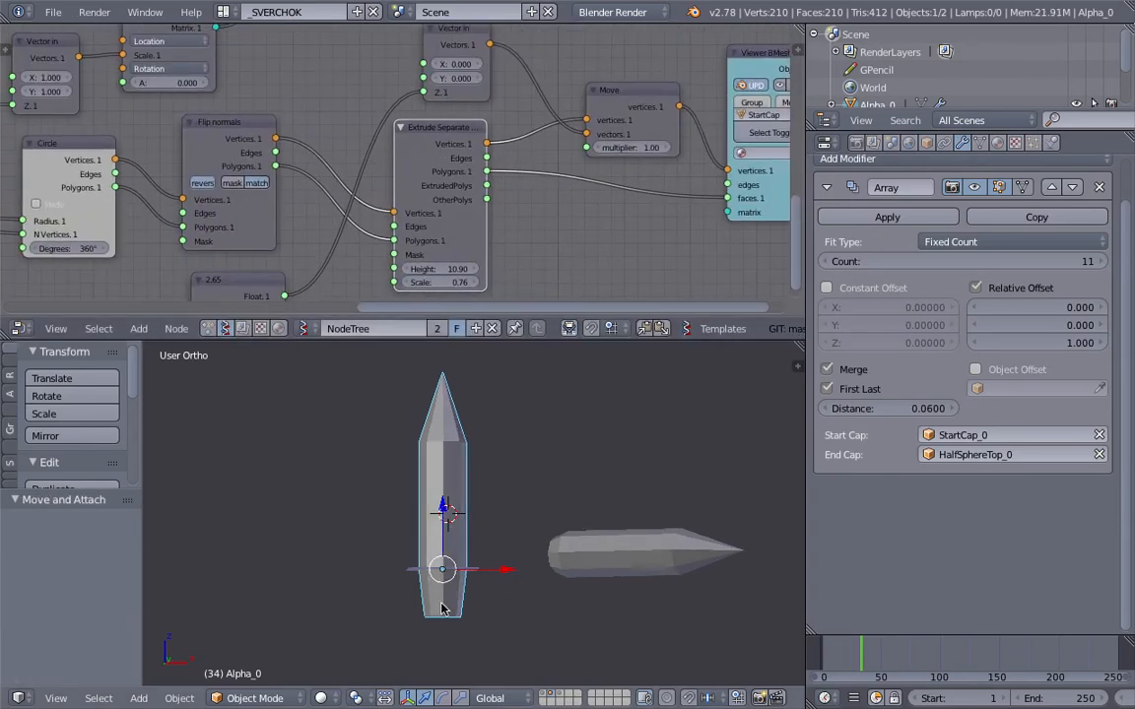
{"action": "mouse_move", "coordinate": [463, 606]}
{"action": "middle_mouse_down"}
{"action": "mouse_move", "coordinate": [489, 578]}
{"action": "mouse_move", "coordinate": [463, 589]}
{"action": "middle_mouse_up"}
Step: Set the scale of the Extrude Separate Faces node to 0 so the start cap tapers to a point
{"action": "middle_click_drag", "start_coordinate": [337, 223], "coordinate": [437, 176]}
{"action": "scroll", "coordinate": [436, 176], "scroll_direction": "up", "scroll_amount": 1}
{"action": "left_click_drag", "start_coordinate": [525, 101], "coordinate": [538, 98]}
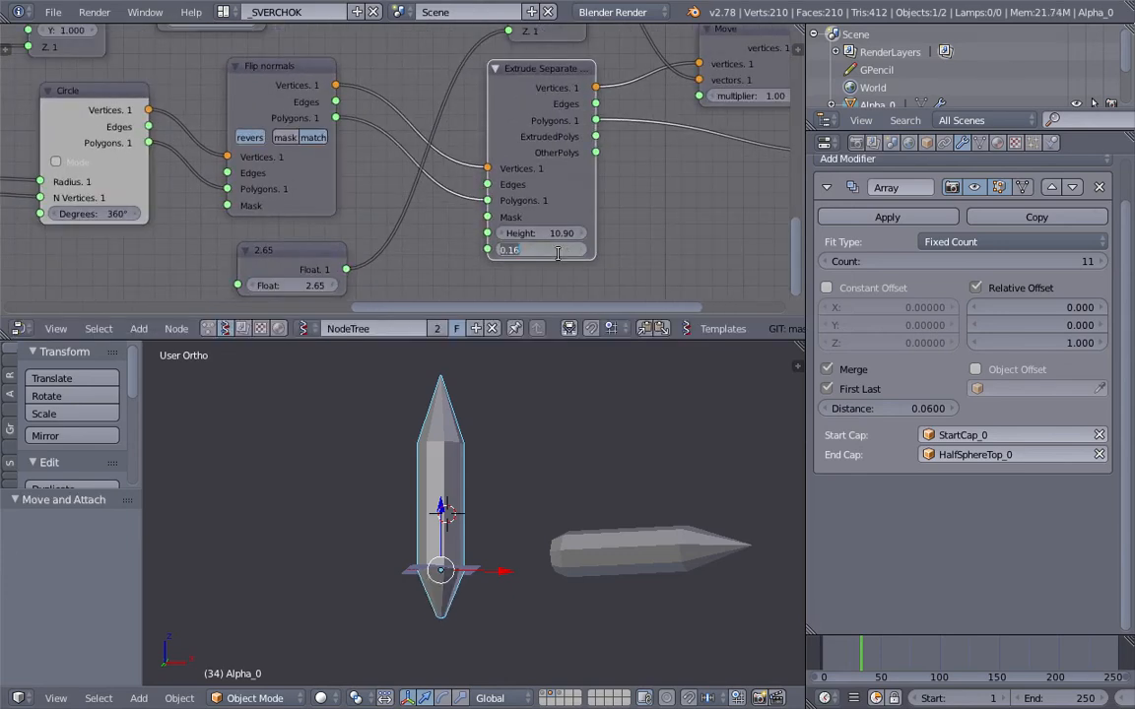
{"action": "middle_click_drag", "start_coordinate": [527, 497], "coordinate": [507, 436]}
{"action": "scroll", "coordinate": [507, 435], "scroll_direction": "up", "scroll_amount": 3}
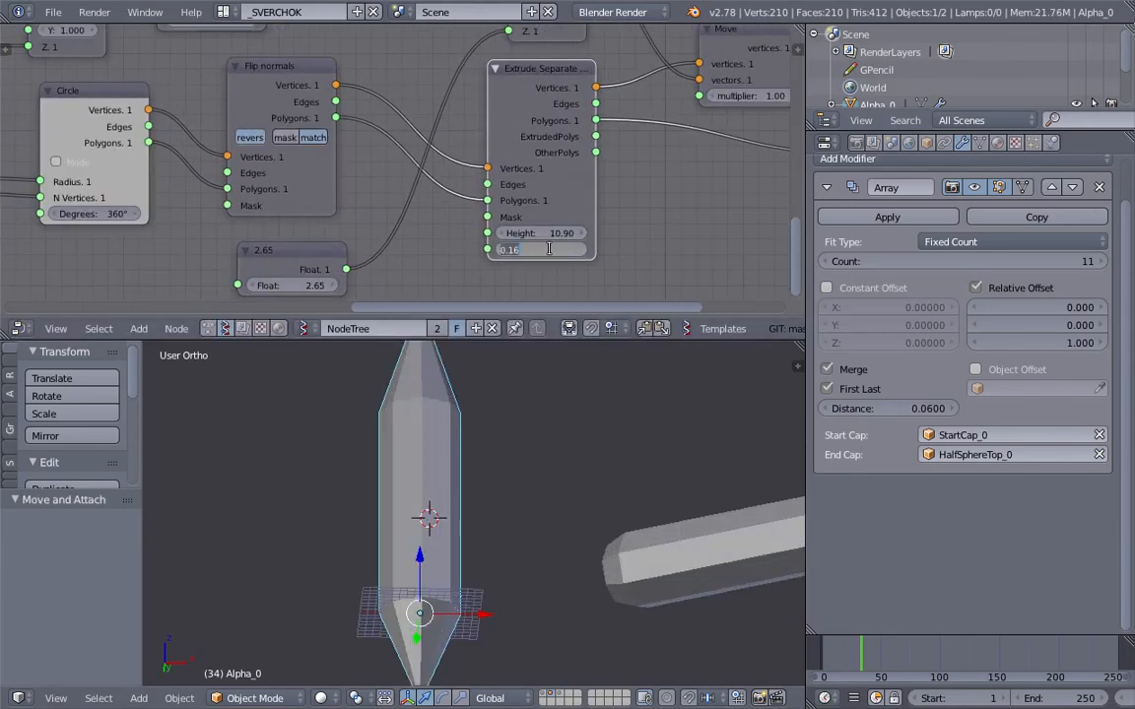
{"action": "type", "text": "0"}
{"action": "key", "text": "Return"}
{"action": "middle_click_drag", "start_coordinate": [560, 483], "coordinate": [582, 422], "text": "shift"}
{"action": "middle_click_drag", "start_coordinate": [583, 421], "coordinate": [595, 469]}
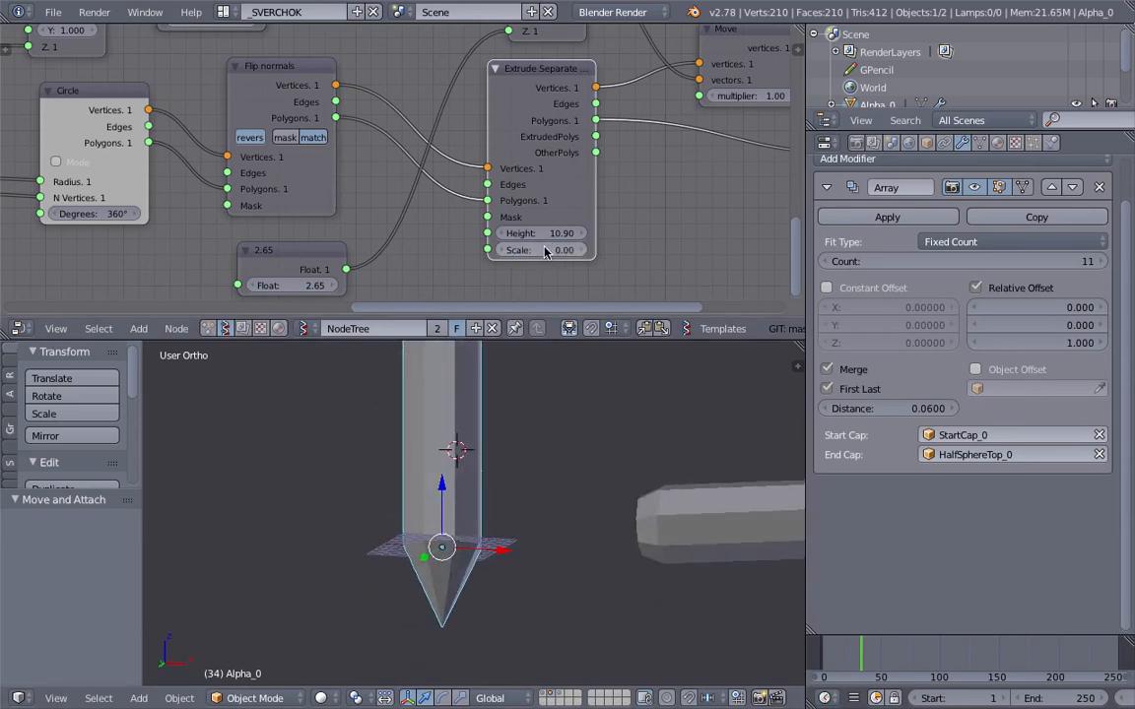
Step: Increase the height of the pointed start cap's Extrude Separate Faces node to 13.75
{"action": "left_click_drag", "start_coordinate": [541, 234], "coordinate": [548, 234]}
{"action": "scroll", "coordinate": [500, 427], "scroll_direction": "down", "scroll_amount": 2}
{"action": "middle_click_drag", "start_coordinate": [500, 428], "coordinate": [499, 445], "text": "shift"}
{"action": "scroll", "coordinate": [477, 566], "scroll_direction": "up", "scroll_amount": 2}
{"action": "middle_click_drag", "start_coordinate": [481, 599], "coordinate": [445, 639], "text": "shift"}
{"action": "scroll", "coordinate": [443, 639], "scroll_direction": "down", "scroll_amount": 3}
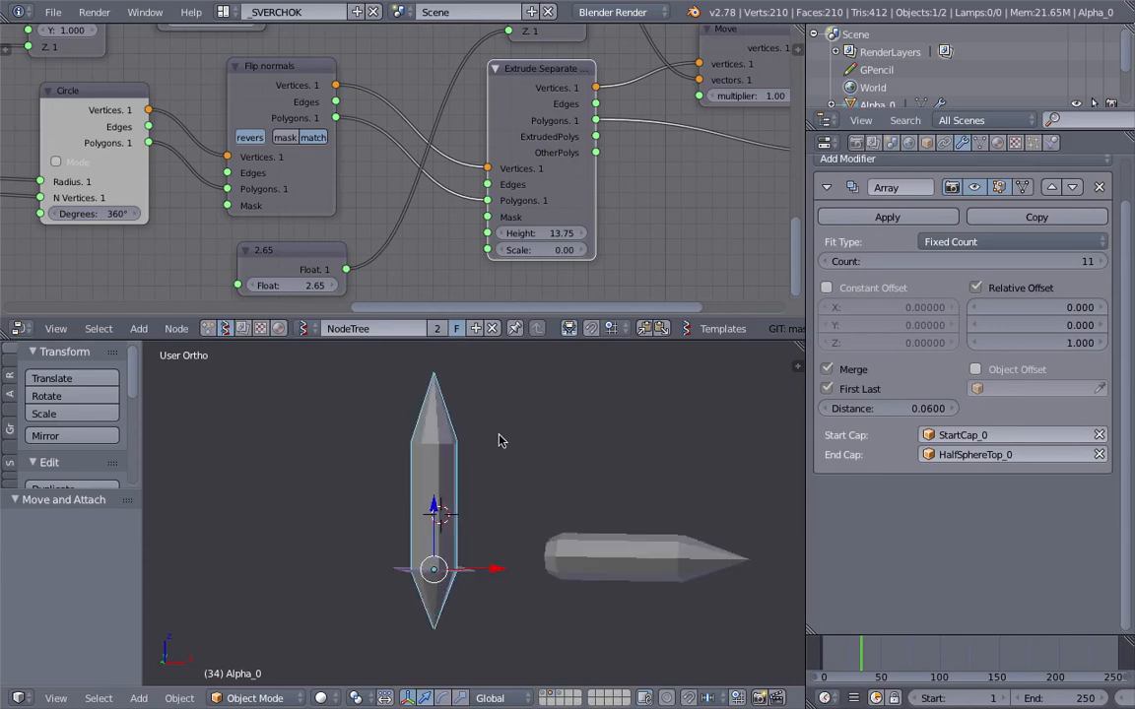
{"action": "middle_click_drag", "start_coordinate": [472, 427], "coordinate": [473, 459]}
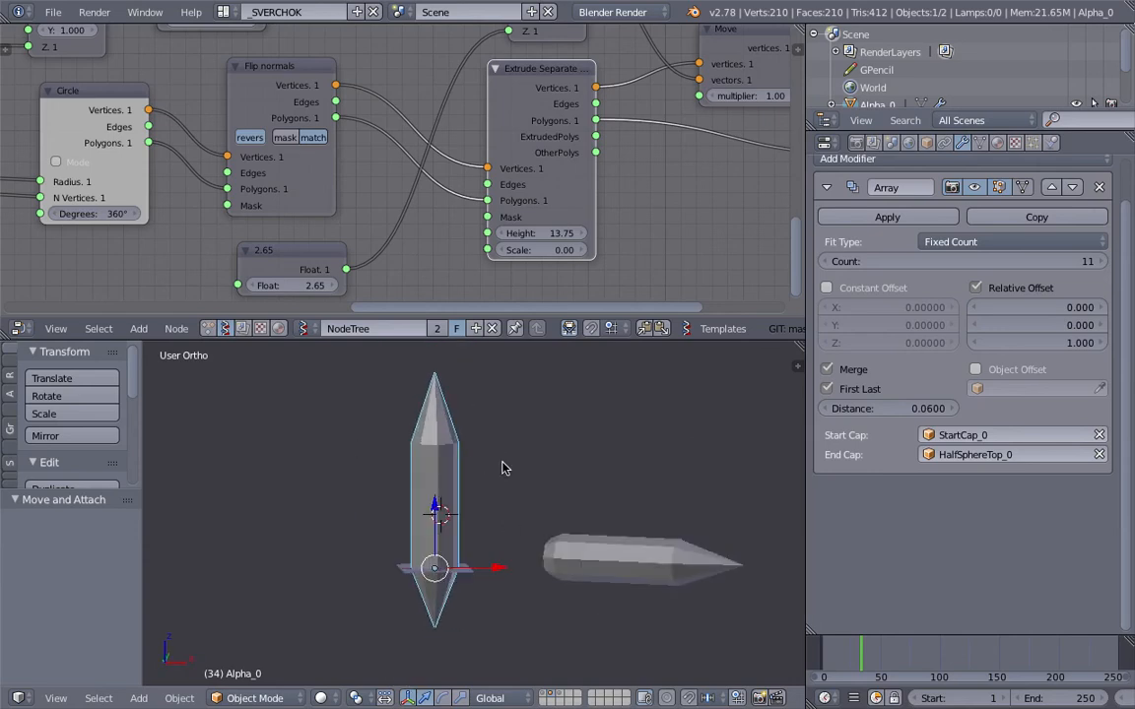
Step: Reshape the start cap into a short blunt taper by setting its Extrude Separate Faces height to 6.19 and scale to 0.51
{"action": "middle_click_drag", "start_coordinate": [446, 247], "coordinate": [397, 271]}
{"action": "scroll", "coordinate": [578, 220], "scroll_direction": "down", "scroll_amount": 3}
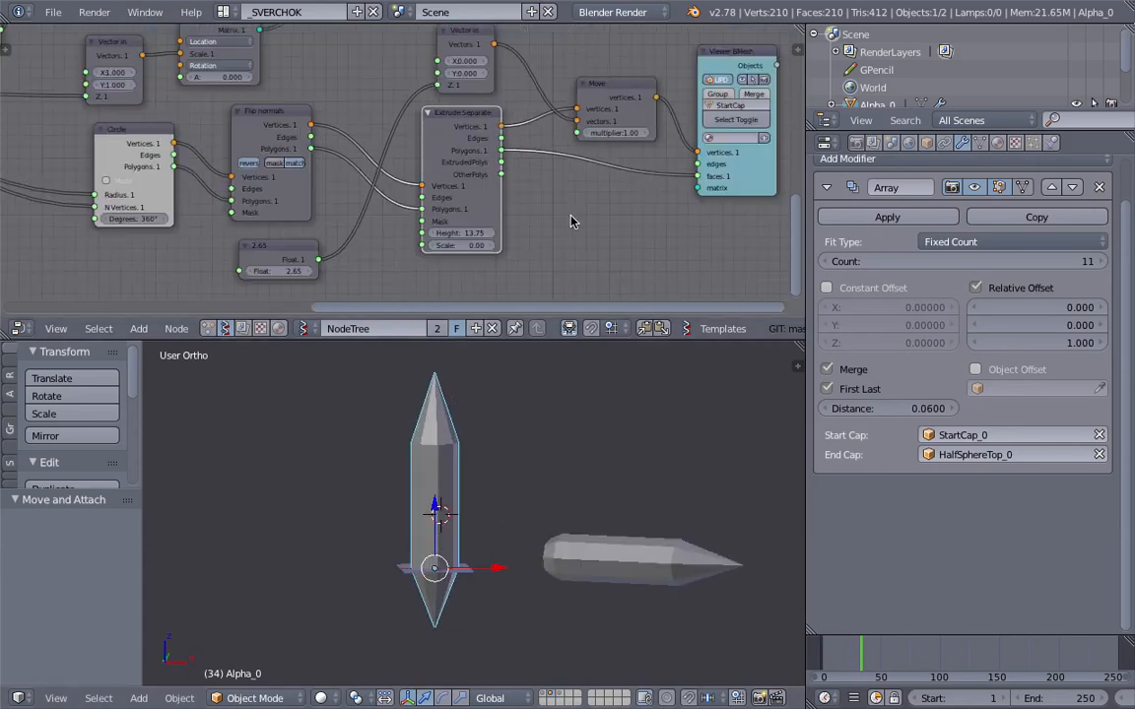
{"action": "scroll", "coordinate": [484, 620], "scroll_direction": "up", "scroll_amount": 4}
{"action": "middle_click_drag", "start_coordinate": [444, 236], "coordinate": [548, 131]}
{"action": "scroll", "coordinate": [423, 157], "scroll_direction": "up", "scroll_amount": 2}
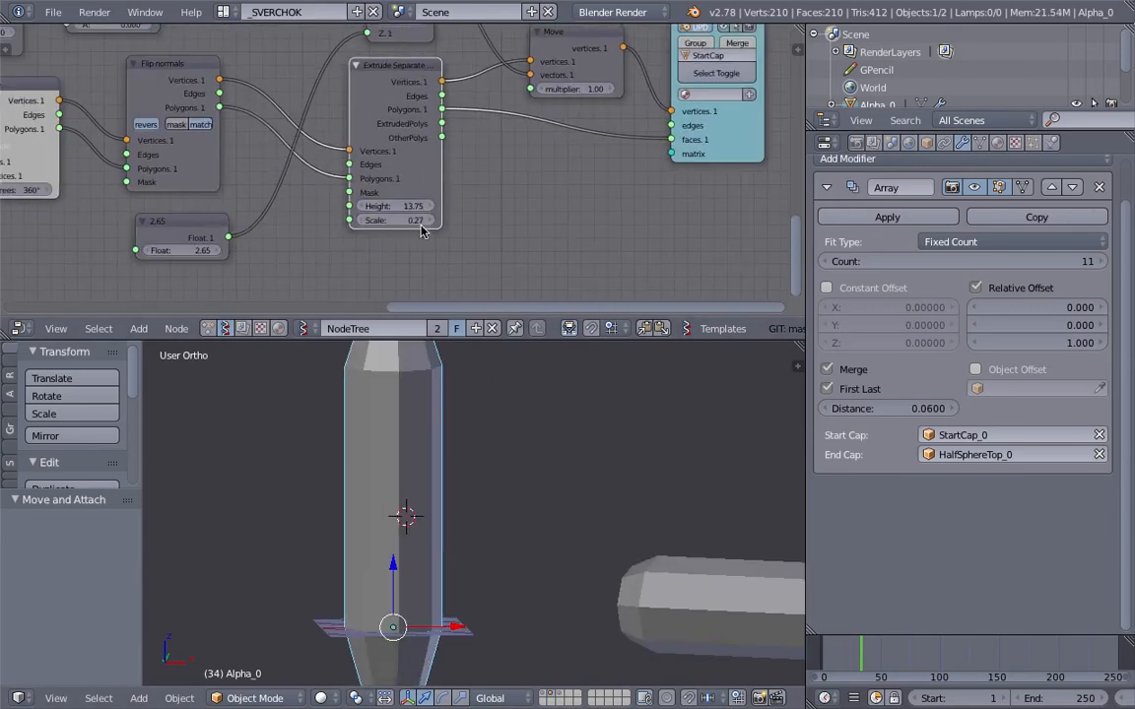
{"action": "middle_click_drag", "start_coordinate": [535, 503], "coordinate": [527, 456]}
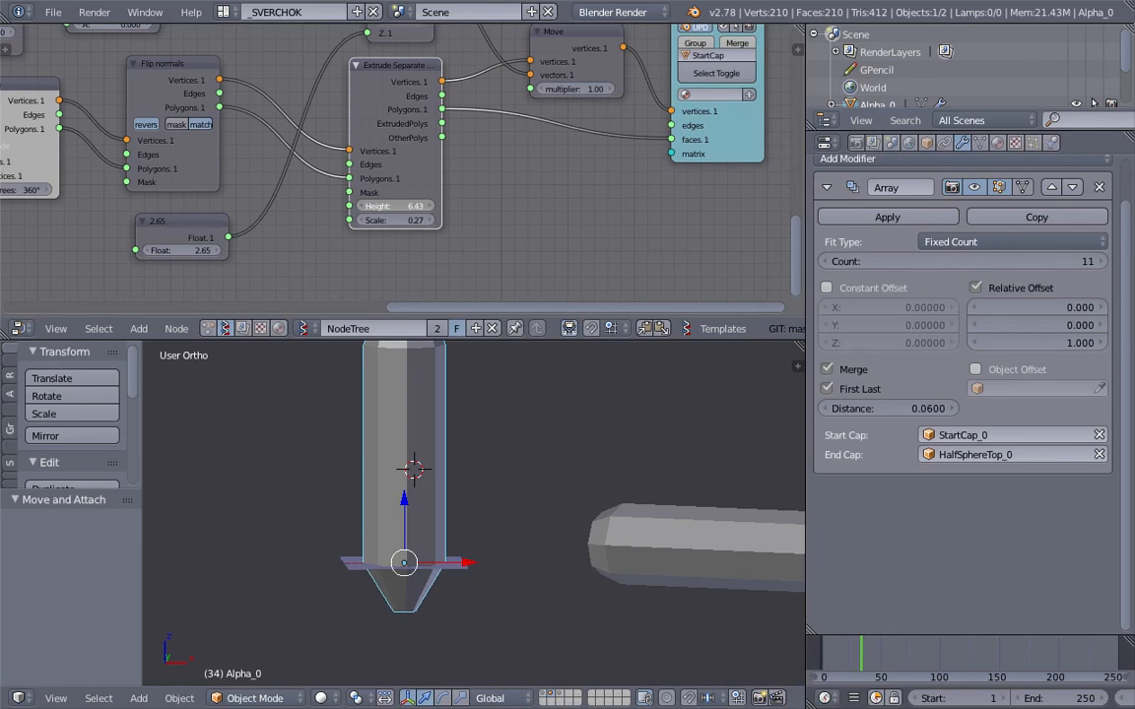
{"action": "mouse_move", "coordinate": [406, 220]}
{"action": "left_mouse_down"}
{"action": "mouse_move", "coordinate": [441, 220]}
{"action": "mouse_move", "coordinate": [421, 219]}
{"action": "left_mouse_up"}
{"action": "scroll", "coordinate": [463, 357], "scroll_direction": "down", "scroll_amount": 1}
{"action": "middle_click_drag", "start_coordinate": [471, 362], "coordinate": [495, 353]}
Step: Display the pipes in wireframe and examine the body segments alongside the Cylinder node's subdivisions
{"action": "middle_click_drag", "start_coordinate": [488, 153], "coordinate": [496, 253]}
{"action": "middle_click_drag", "start_coordinate": [579, 83], "coordinate": [559, 268]}
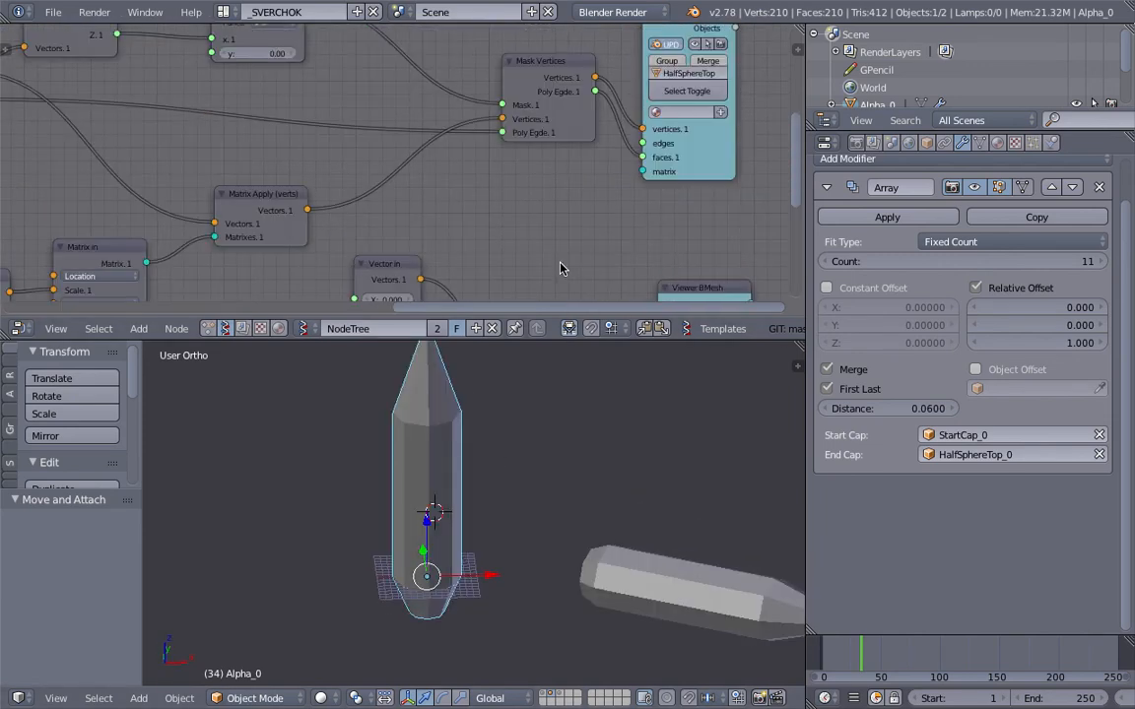
{"action": "middle_click_drag", "start_coordinate": [589, 59], "coordinate": [558, 281]}
{"action": "scroll", "coordinate": [558, 125], "scroll_direction": "down", "scroll_amount": 4}
{"action": "scroll", "coordinate": [556, 125], "scroll_direction": "up", "scroll_amount": 3}
{"action": "left_click_drag", "start_coordinate": [522, 120], "coordinate": [482, 88]}
{"action": "left_click_drag", "start_coordinate": [645, 83], "coordinate": [589, 59]}
{"action": "scroll", "coordinate": [495, 177], "scroll_direction": "up", "scroll_amount": 1}
{"action": "middle_click_drag", "start_coordinate": [529, 385], "coordinate": [519, 351]}
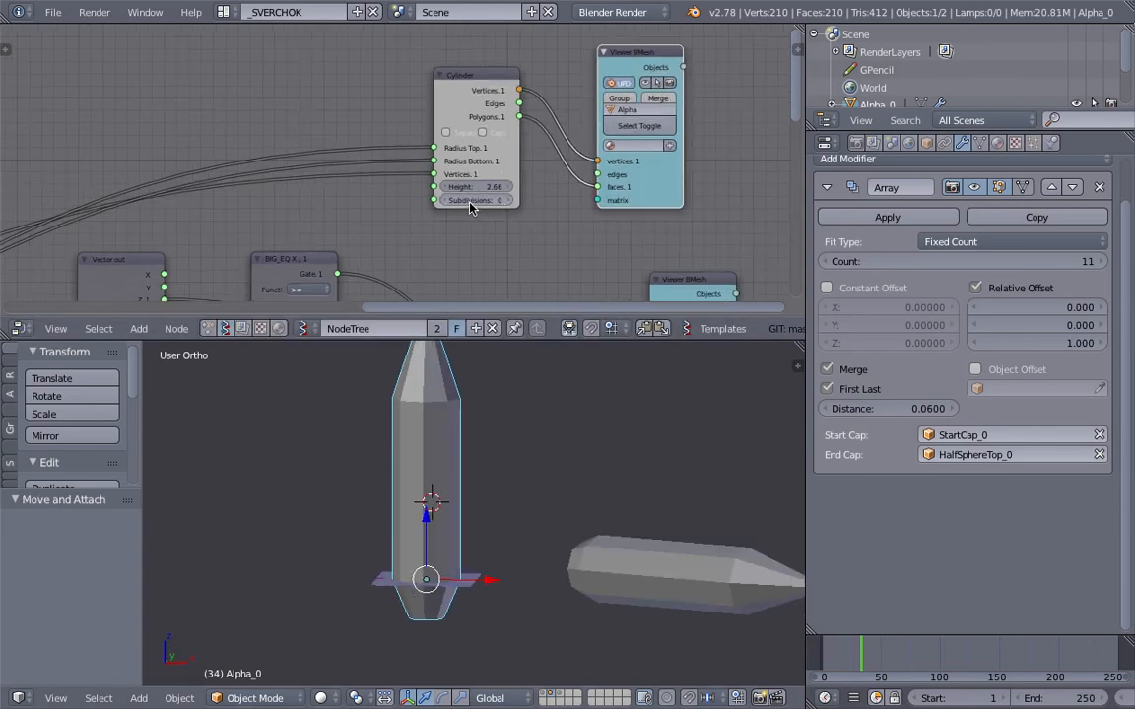
{"action": "scroll", "coordinate": [473, 205], "scroll_direction": "up", "scroll_amount": 1}
{"action": "key", "text": "z"}
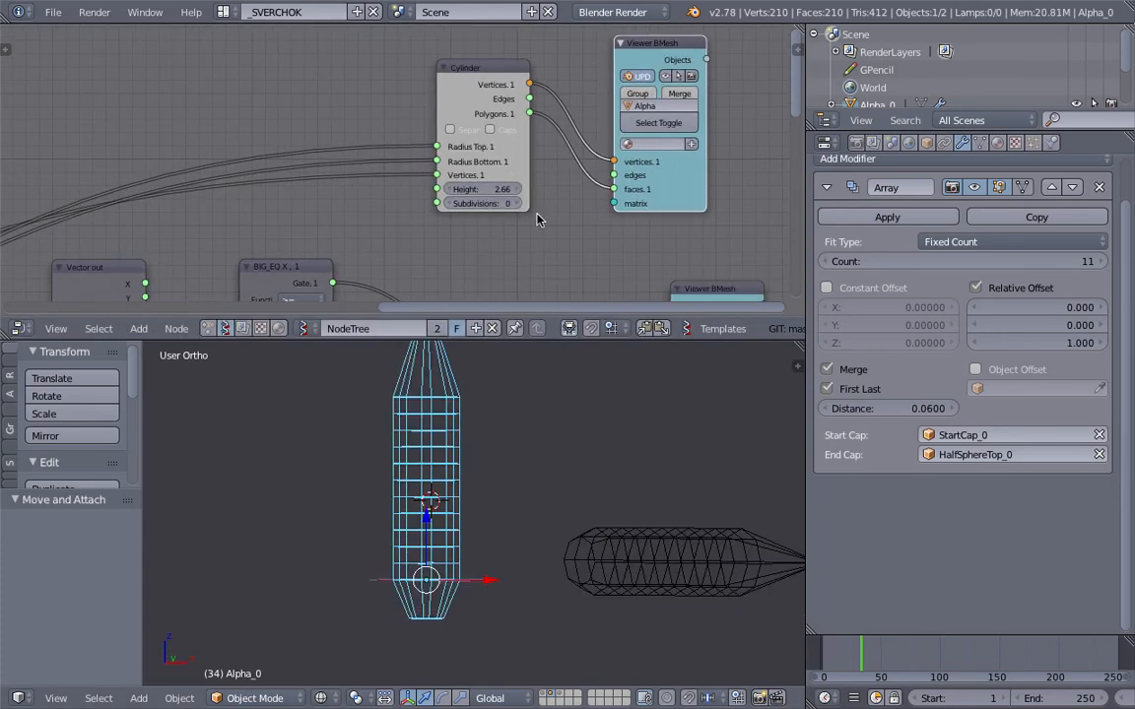
{"action": "mouse_move", "coordinate": [485, 204]}
{"action": "left_mouse_down"}
{"action": "mouse_move", "coordinate": [516, 205]}
{"action": "mouse_move", "coordinate": [484, 204]}
{"action": "left_mouse_up"}
{"action": "key", "text": "z"}
{"action": "key", "text": "z"}
Step: Set the Cylinder node's height to 5.48 and reduce the Array modifier's count to 5
{"action": "left_click_drag", "start_coordinate": [1076, 261], "coordinate": [1073, 261]}
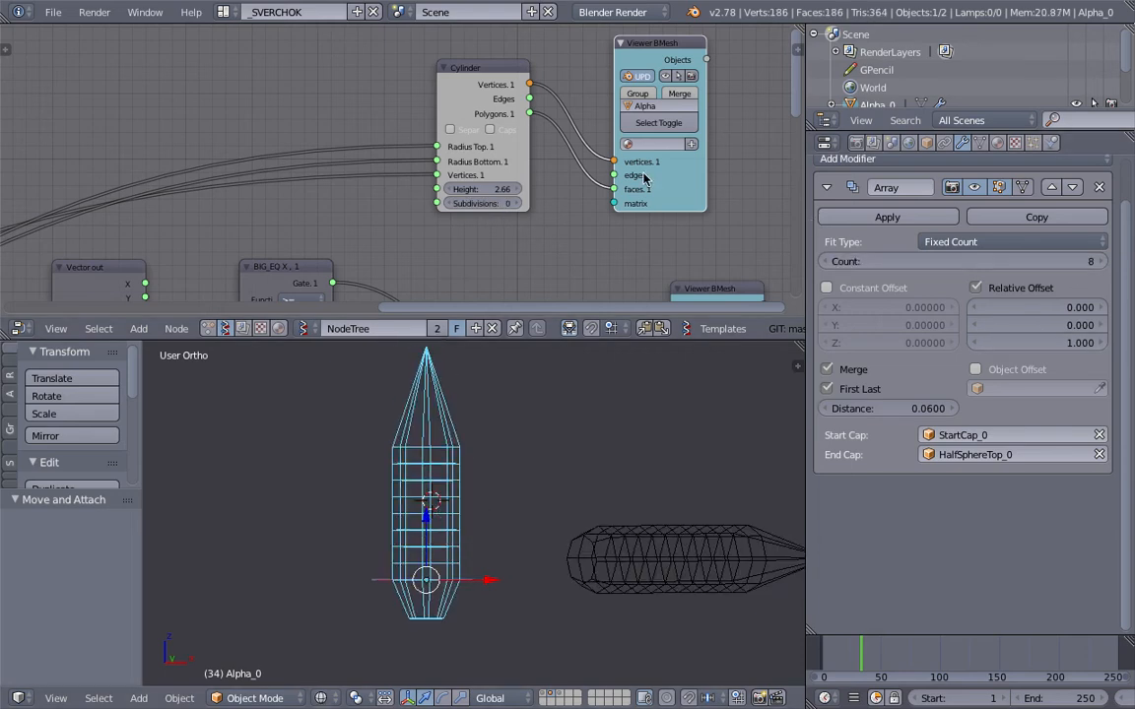
{"action": "left_click_drag", "start_coordinate": [480, 200], "coordinate": [540, 200]}
{"action": "type", "text": "6"}
{"action": "key", "text": "Return"}
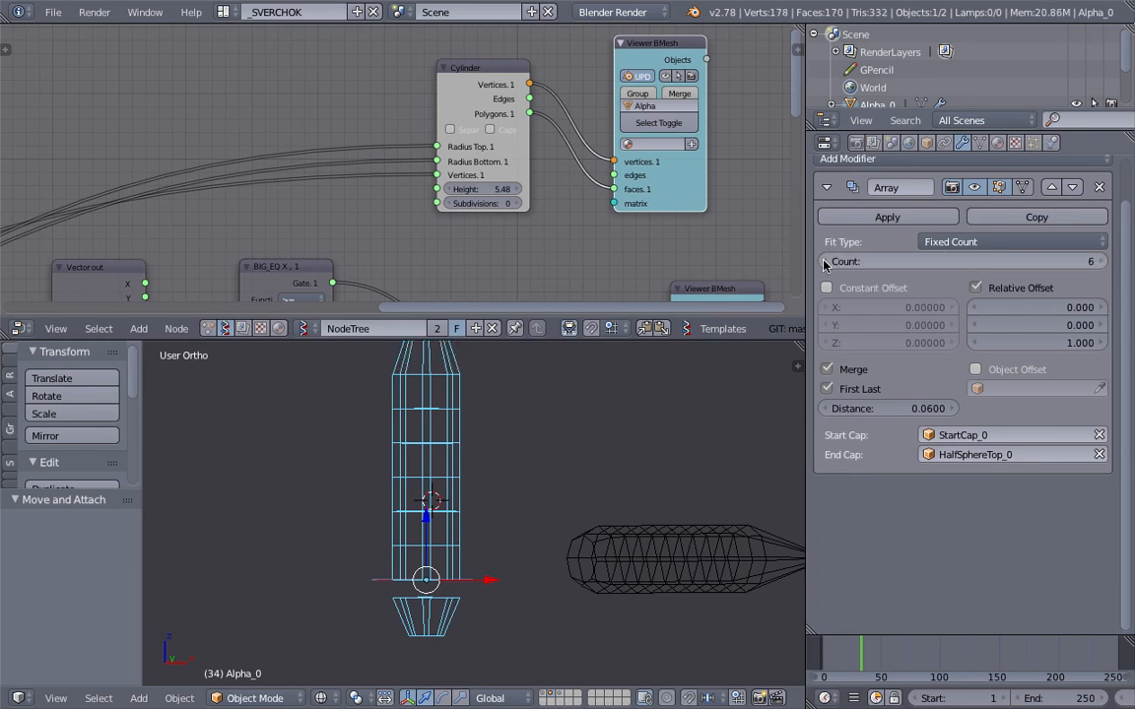
{"action": "left_click", "coordinate": [823, 262]}
Step: Set the float node that offsets the start cap to 5.53 so the cap meets the pipe's base
{"action": "middle_click_drag", "start_coordinate": [463, 537], "coordinate": [473, 540]}
{"action": "middle_click_drag", "start_coordinate": [454, 611], "coordinate": [452, 582]}
{"action": "middle_click_drag", "start_coordinate": [347, 270], "coordinate": [431, 26]}
{"action": "middle_click_drag", "start_coordinate": [419, 291], "coordinate": [402, 164]}
{"action": "left_click_drag", "start_coordinate": [463, 242], "coordinate": [491, 242]}
{"action": "middle_click_drag", "start_coordinate": [481, 539], "coordinate": [431, 515]}
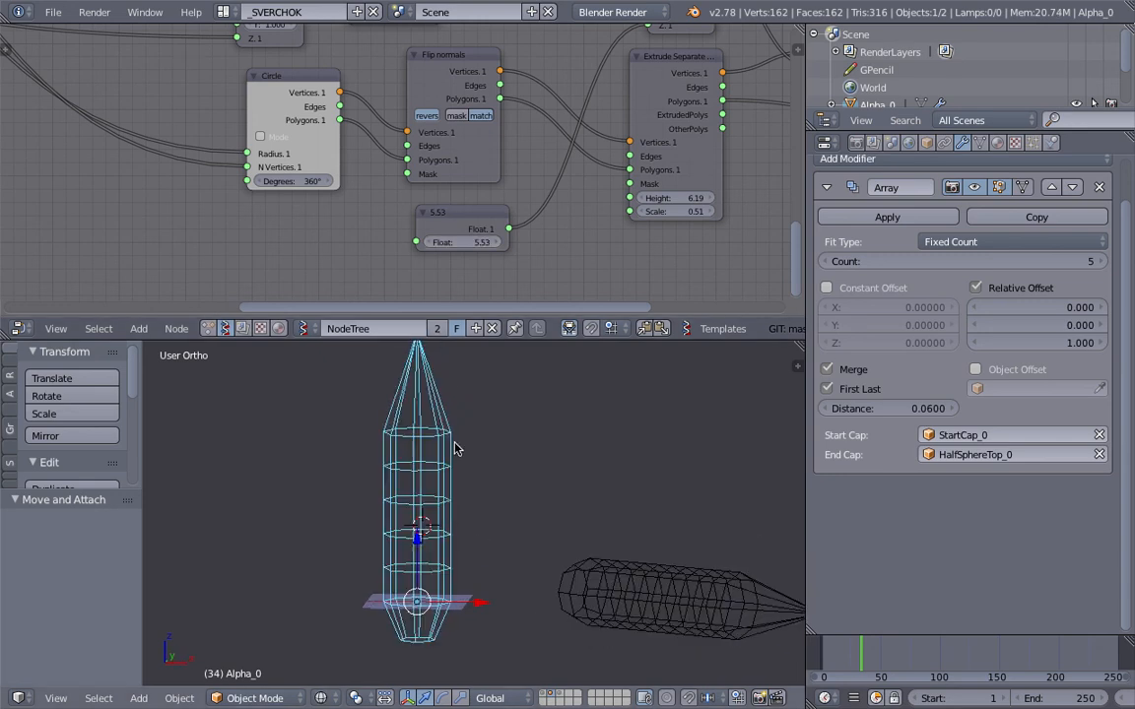
Step: Widen the node editor and examine the end cap's Sphere node and the math nodes feeding its V input
{"action": "middle_click_drag", "start_coordinate": [443, 190], "coordinate": [716, 144]}
{"action": "left_click_drag", "start_coordinate": [808, 143], "coordinate": [899, 143]}
{"action": "left_click", "coordinate": [599, 108]}
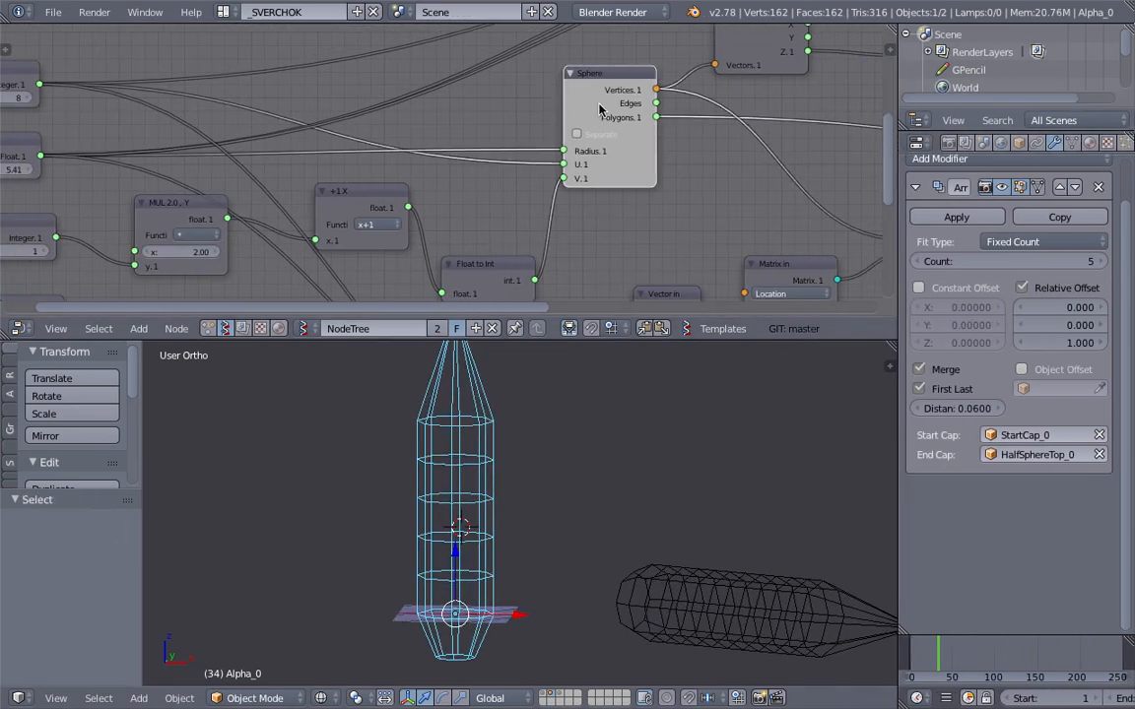
{"action": "left_click_drag", "start_coordinate": [599, 110], "coordinate": [600, 140]}
{"action": "middle_click_drag", "start_coordinate": [603, 145], "coordinate": [590, 105]}
{"action": "left_click_drag", "start_coordinate": [591, 101], "coordinate": [567, 89]}
{"action": "left_click_drag", "start_coordinate": [481, 228], "coordinate": [471, 215]}
{"action": "middle_click_drag", "start_coordinate": [370, 163], "coordinate": [479, 159]}
{"action": "left_click_drag", "start_coordinate": [479, 159], "coordinate": [455, 159]}
{"action": "left_click_drag", "start_coordinate": [255, 161], "coordinate": [236, 163]}
{"action": "left_click_drag", "start_coordinate": [541, 207], "coordinate": [517, 184]}
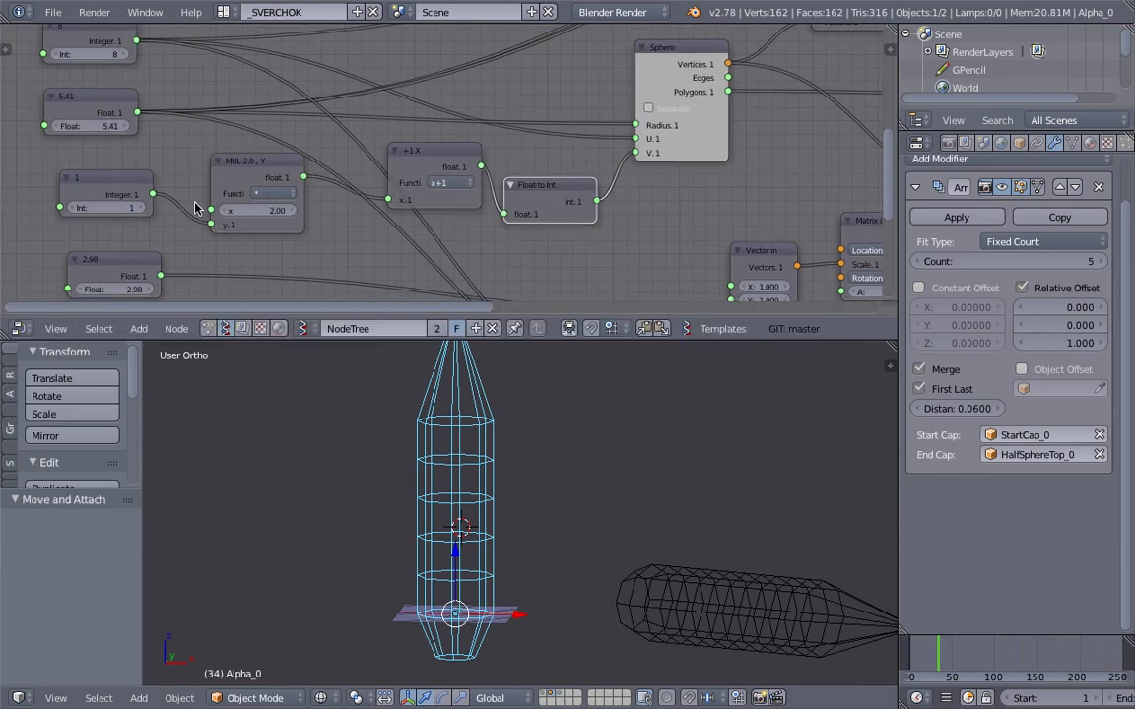
Step: Examine the Vector in, Matrix in and Matrix Apply nodes that scale the end cap's sphere
{"action": "middle_click_drag", "start_coordinate": [677, 153], "coordinate": [493, 163]}
{"action": "mouse_move", "coordinate": [493, 162]}
{"action": "left_mouse_down"}
{"action": "mouse_move", "coordinate": [537, 150]}
{"action": "mouse_move", "coordinate": [509, 173]}
{"action": "left_mouse_up"}
{"action": "middle_click_drag", "start_coordinate": [761, 185], "coordinate": [511, 188]}
{"action": "middle_click_drag", "start_coordinate": [619, 199], "coordinate": [592, 158]}
{"action": "left_click_drag", "start_coordinate": [592, 157], "coordinate": [587, 150]}
{"action": "left_click", "coordinate": [421, 194]}
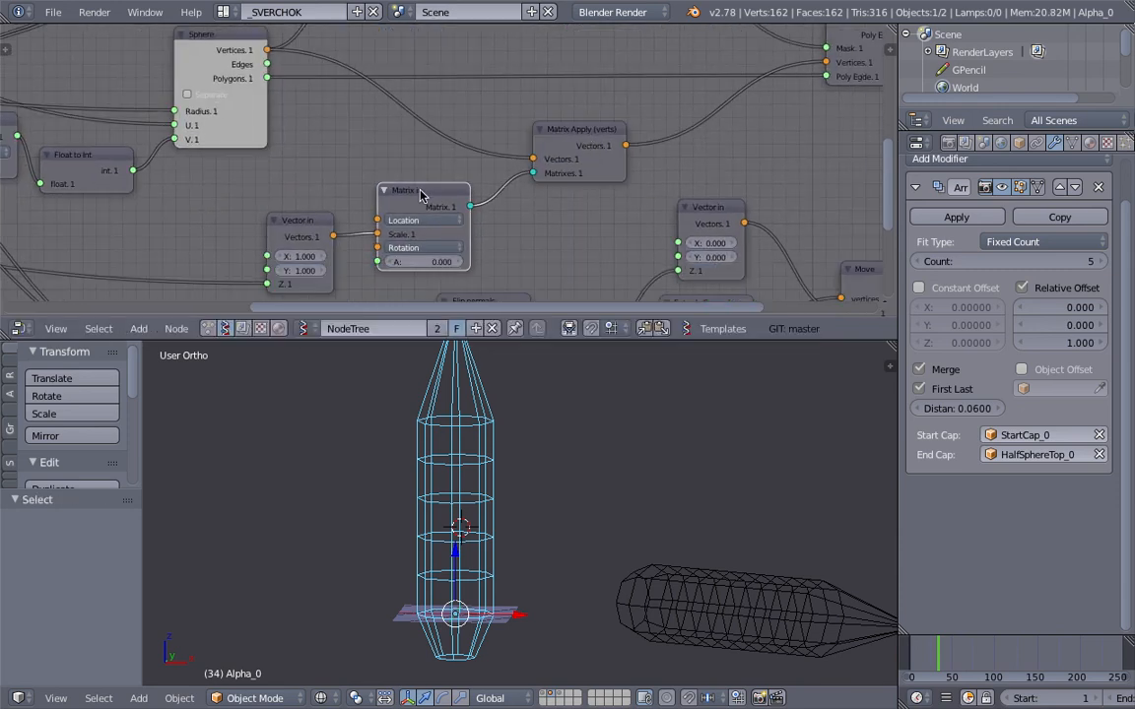
{"action": "left_click_drag", "start_coordinate": [328, 228], "coordinate": [297, 208]}
{"action": "middle_click_drag", "start_coordinate": [415, 155], "coordinate": [460, 132]}
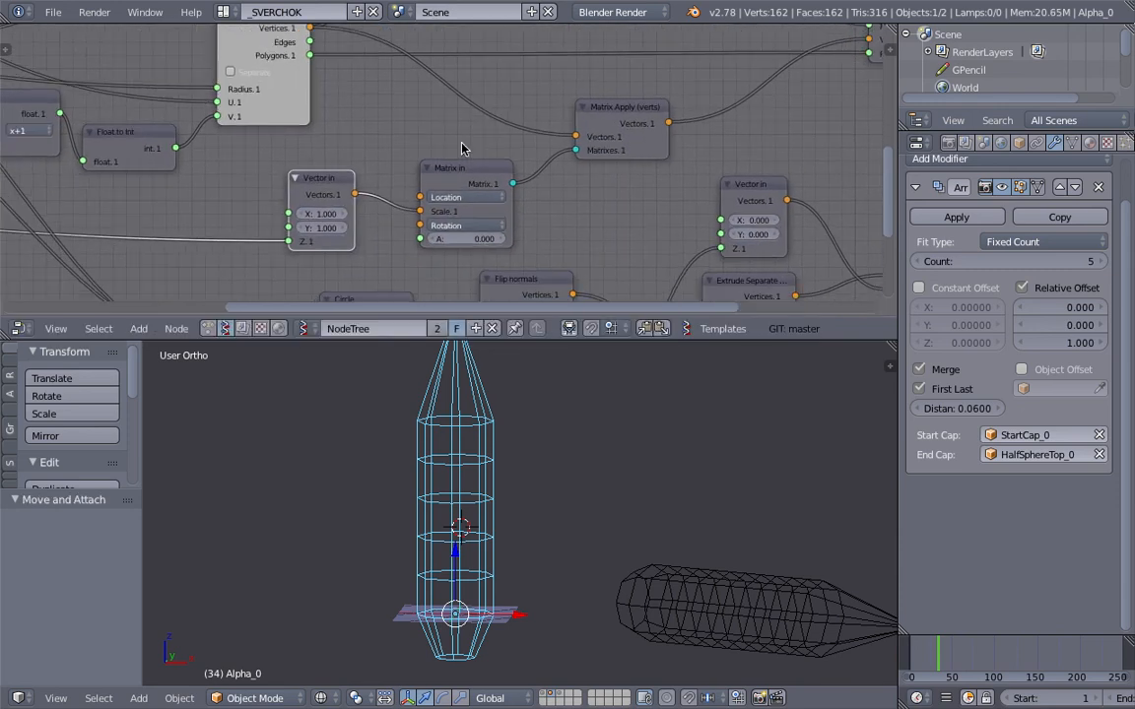
Step: Sketch a tall dome outline and a flatter dome outline beside the pipe with the Grease Pencil
{"action": "middle_click_drag", "start_coordinate": [538, 531], "coordinate": [517, 535]}
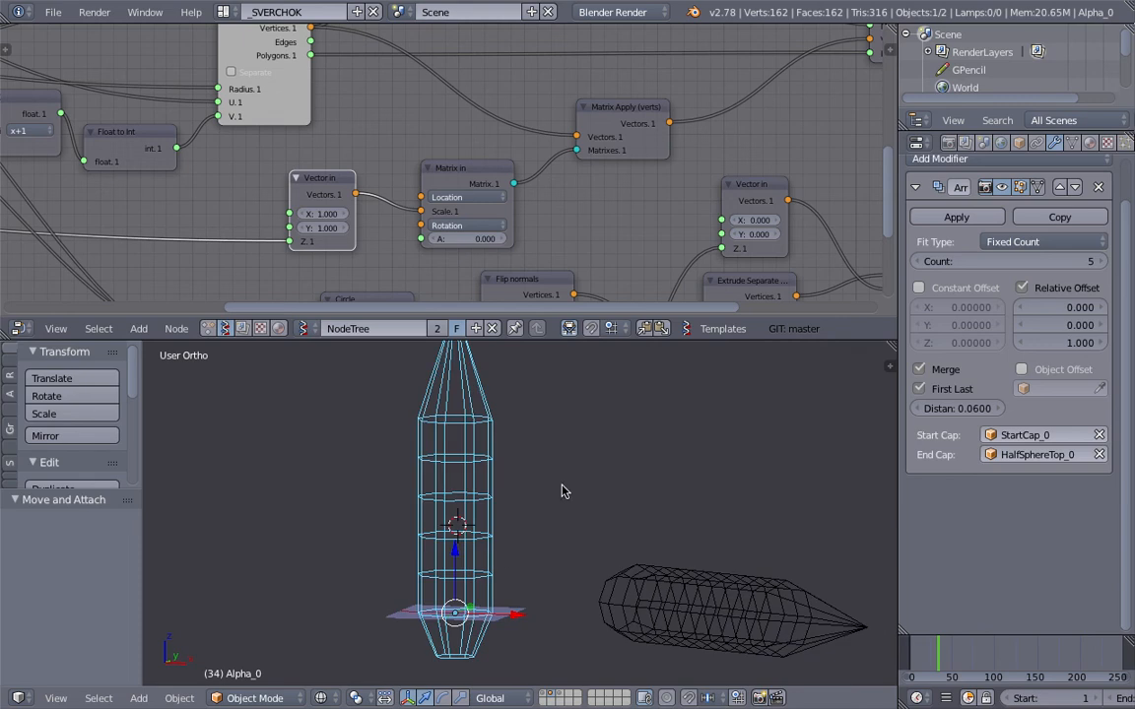
{"action": "mouse_move", "coordinate": [579, 502]}
{"action": "left_mouse_down"}
{"action": "mouse_move", "coordinate": [590, 426]}
{"action": "mouse_move", "coordinate": [679, 413]}
{"action": "mouse_move", "coordinate": [679, 482]}
{"action": "mouse_move", "coordinate": [574, 508]}
{"action": "left_mouse_up"}
{"action": "mouse_move", "coordinate": [738, 452]}
{"action": "left_mouse_down"}
{"action": "mouse_move", "coordinate": [843, 430]}
{"action": "mouse_move", "coordinate": [737, 476]}
{"action": "left_mouse_up"}
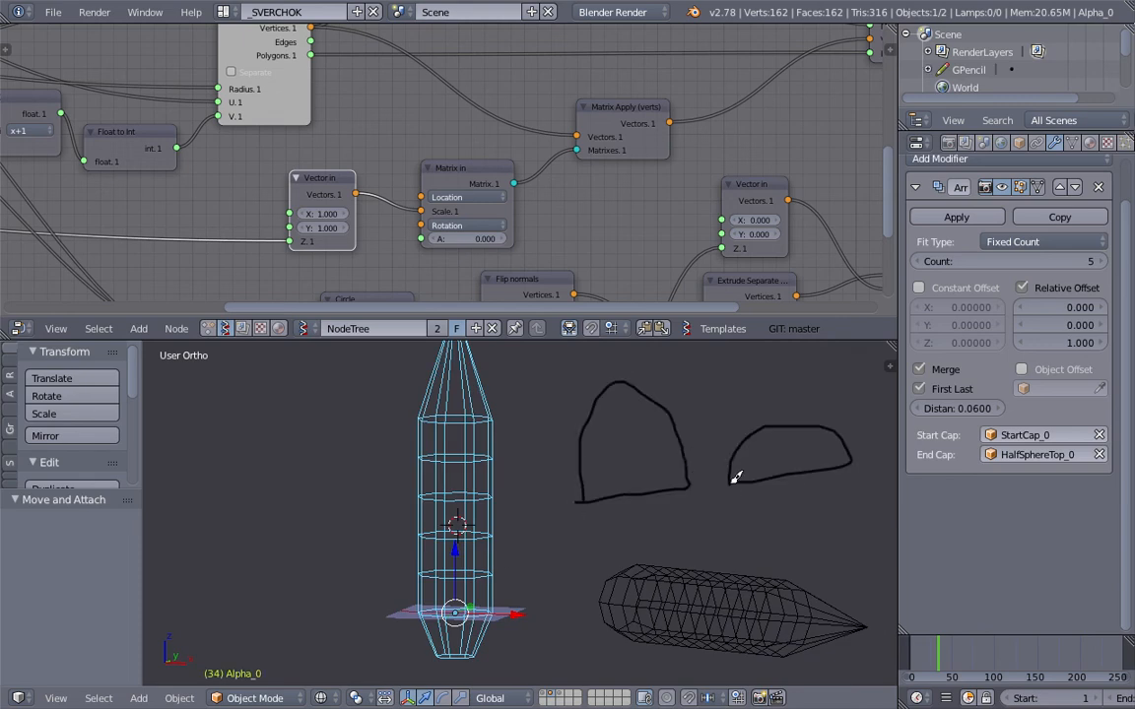
{"action": "middle_click_drag", "start_coordinate": [676, 375], "coordinate": [635, 416], "text": "shift"}
Step: Examine how the Sphere, Vector out, BIG_EQ and Mask Vertices nodes connect to the HalfSphereTop viewer
{"action": "scroll", "coordinate": [803, 138], "scroll_direction": "down", "scroll_amount": 2}
{"action": "middle_click_drag", "start_coordinate": [803, 138], "coordinate": [441, 220]}
{"action": "scroll", "coordinate": [412, 222], "scroll_direction": "up", "scroll_amount": 3}
{"action": "scroll", "coordinate": [520, 182], "scroll_direction": "up", "scroll_amount": 2}
{"action": "left_click_drag", "start_coordinate": [569, 123], "coordinate": [537, 122]}
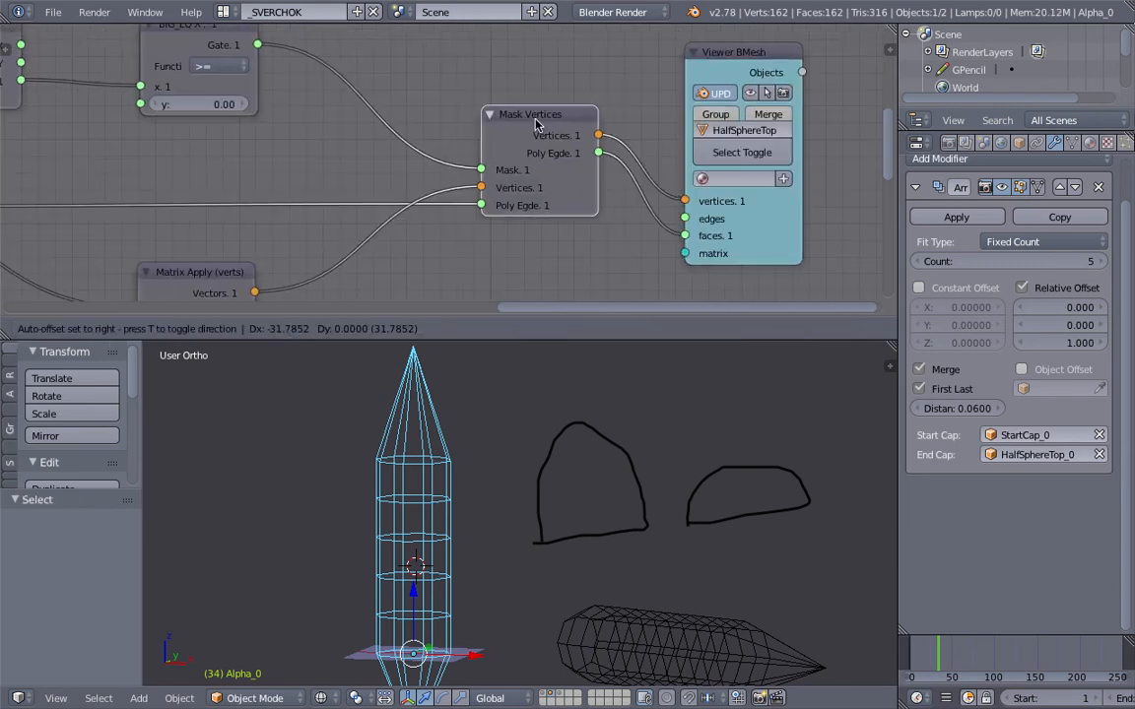
{"action": "middle_click_drag", "start_coordinate": [214, 73], "coordinate": [380, 118]}
{"action": "left_click_drag", "start_coordinate": [360, 93], "coordinate": [396, 103]}
{"action": "middle_click_drag", "start_coordinate": [321, 115], "coordinate": [511, 146]}
{"action": "left_click_drag", "start_coordinate": [362, 111], "coordinate": [432, 125]}
{"action": "middle_click_drag", "start_coordinate": [147, 228], "coordinate": [237, 168]}
{"action": "scroll", "coordinate": [258, 167], "scroll_direction": "down", "scroll_amount": 3}
{"action": "left_click_drag", "start_coordinate": [232, 170], "coordinate": [234, 158]}
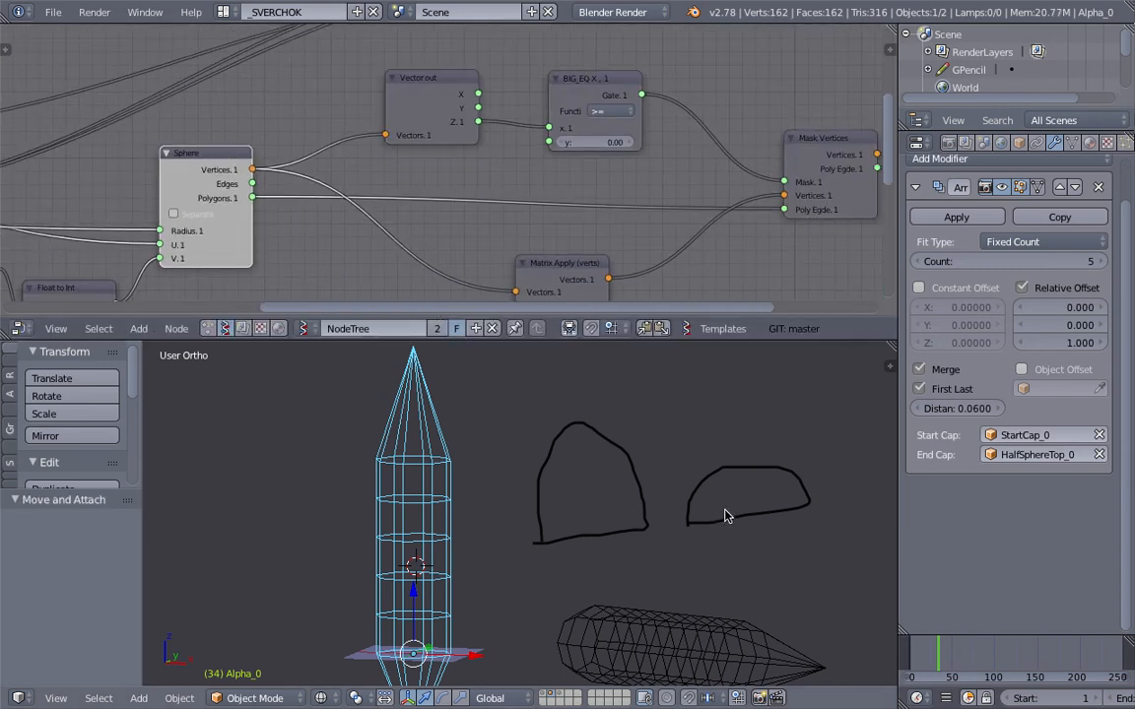
Step: Sketch a circle beside the dome outlines to represent the full sphere, referring to the Vector out node
{"action": "middle_click_drag", "start_coordinate": [851, 432], "coordinate": [768, 443], "text": "shift"}
{"action": "mouse_move", "coordinate": [762, 366]}
{"action": "left_mouse_down"}
{"action": "mouse_move", "coordinate": [744, 471]}
{"action": "mouse_move", "coordinate": [839, 473]}
{"action": "mouse_move", "coordinate": [785, 360]}
{"action": "mouse_move", "coordinate": [724, 391]}
{"action": "left_mouse_up"}
{"action": "middle_click_drag", "start_coordinate": [724, 391], "coordinate": [597, 399], "text": "shift"}
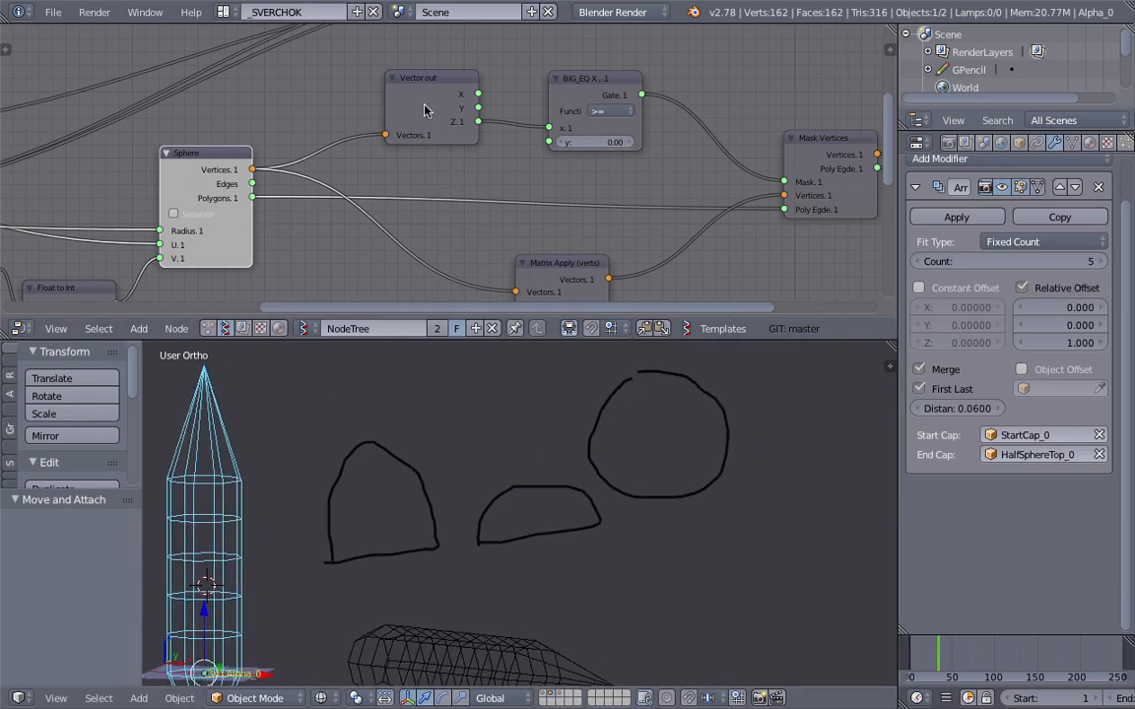
{"action": "middle_click_drag", "start_coordinate": [421, 128], "coordinate": [416, 139]}
{"action": "scroll", "coordinate": [794, 69], "scroll_direction": "up", "scroll_amount": 2}
Step: Draw a dividing line across the sketched circle, mark its upper half, and examine the BIG_EQ node's comparison
{"action": "middle_click_drag", "start_coordinate": [608, 442], "coordinate": [580, 451], "text": "shift"}
{"action": "mouse_move", "coordinate": [543, 460]}
{"action": "left_mouse_down"}
{"action": "mouse_move", "coordinate": [706, 443]}
{"action": "mouse_move", "coordinate": [685, 409]}
{"action": "left_mouse_up"}
{"action": "middle_click_drag", "start_coordinate": [502, 172], "coordinate": [383, 173]}
{"action": "scroll", "coordinate": [430, 170], "scroll_direction": "up", "scroll_amount": 4}
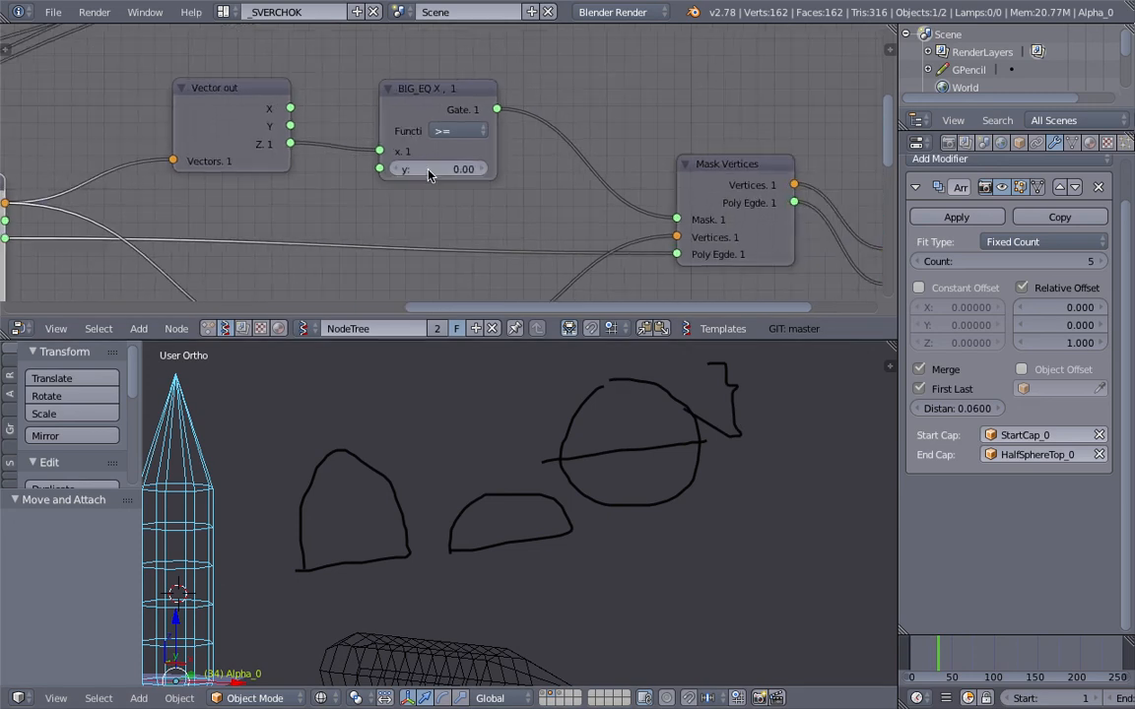
{"action": "middle_click_drag", "start_coordinate": [431, 453], "coordinate": [506, 433], "text": "shift"}
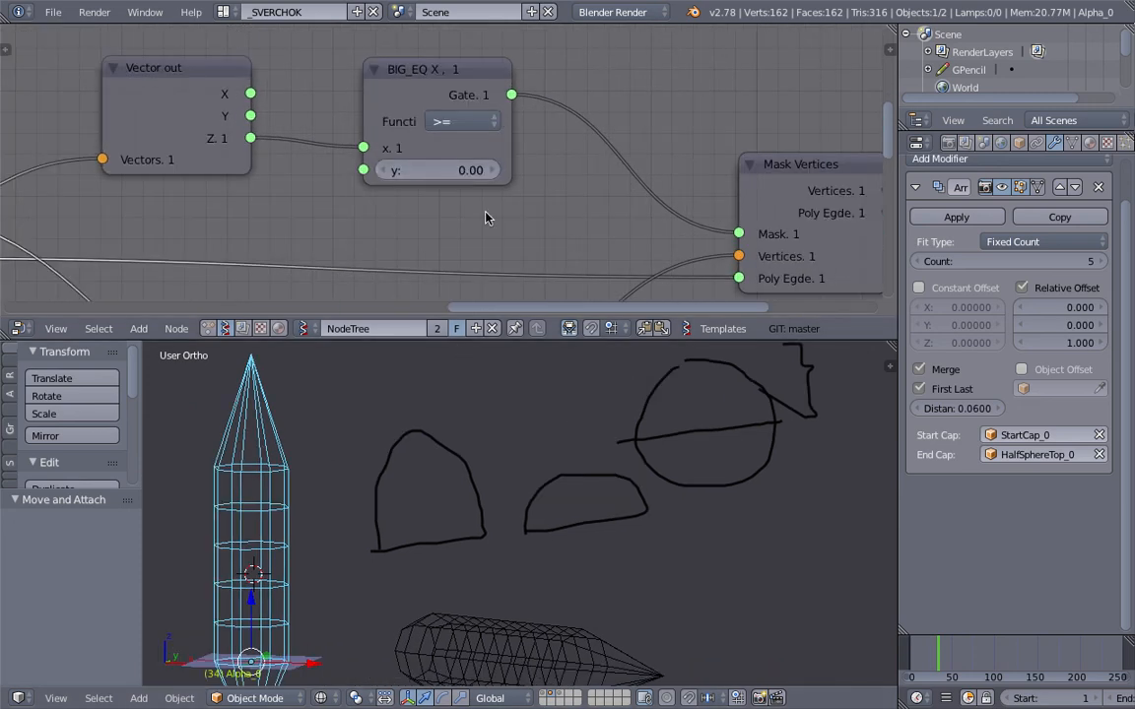
Step: Sketch a horizontal baseline beside the divided circle, with a solid hatched dome above it and a dashed lower half beneath
{"action": "middle_click_drag", "start_coordinate": [736, 558], "coordinate": [605, 551], "text": "shift"}
{"action": "left_click_drag", "start_coordinate": [607, 550], "coordinate": [808, 552]}
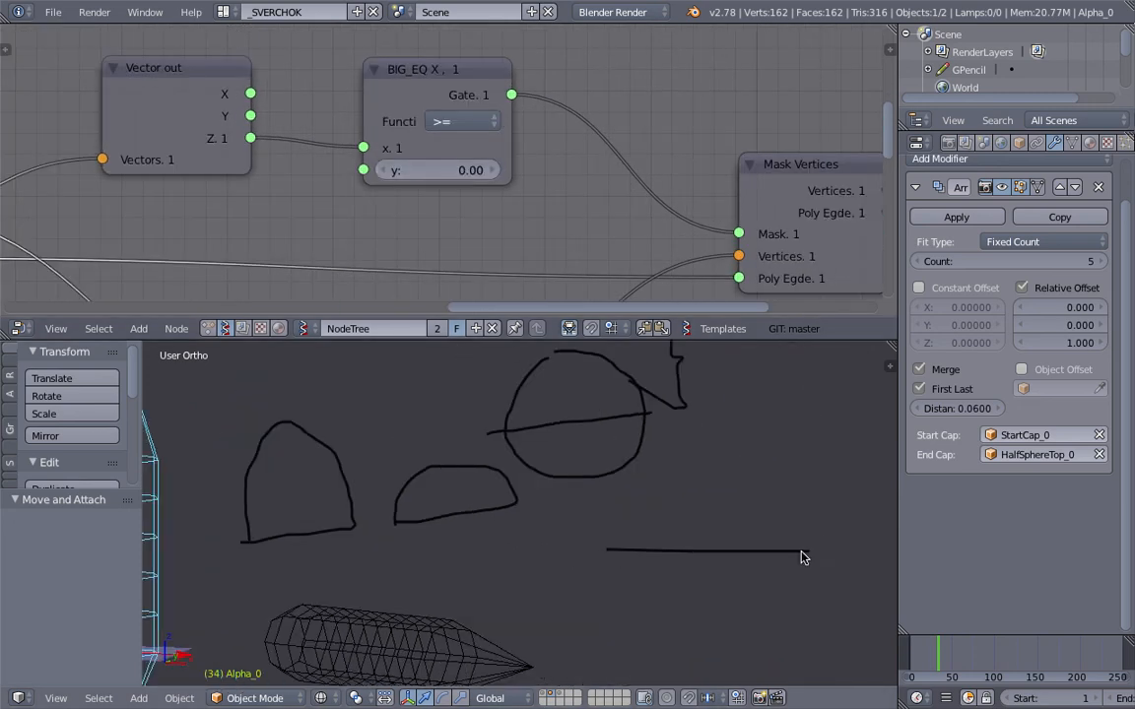
{"action": "left_click_drag", "start_coordinate": [643, 498], "coordinate": [749, 480]}
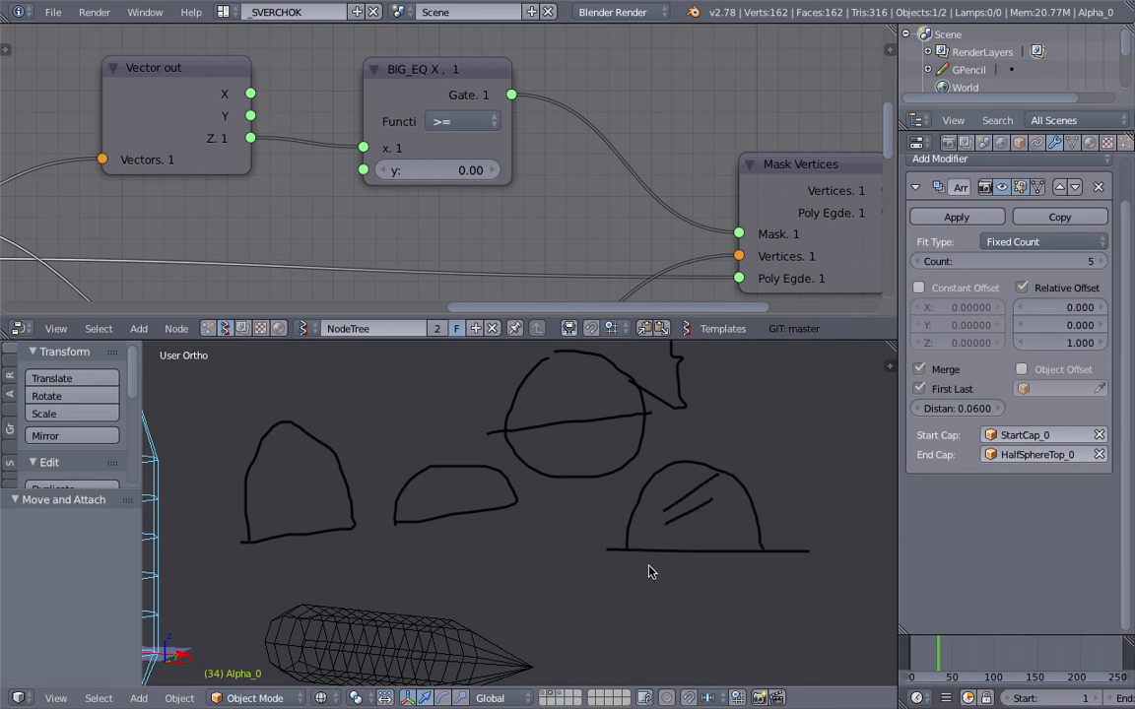
{"action": "mouse_move", "coordinate": [629, 570]}
{"action": "left_mouse_down"}
{"action": "mouse_move", "coordinate": [670, 606]}
{"action": "mouse_move", "coordinate": [752, 564]}
{"action": "left_mouse_up"}
Step: Examine how the Mask Vertices node combines its mask, vertices and polygon inputs and feeds the HalfSphereTop viewer
{"action": "middle_click_drag", "start_coordinate": [697, 133], "coordinate": [543, 123]}
{"action": "left_click_drag", "start_coordinate": [624, 158], "coordinate": [611, 169]}
{"action": "scroll", "coordinate": [621, 171], "scroll_direction": "down", "scroll_amount": 2}
{"action": "middle_click_drag", "start_coordinate": [635, 173], "coordinate": [546, 101]}
{"action": "left_click", "coordinate": [523, 110]}
{"action": "middle_click_drag", "start_coordinate": [712, 80], "coordinate": [578, 112]}
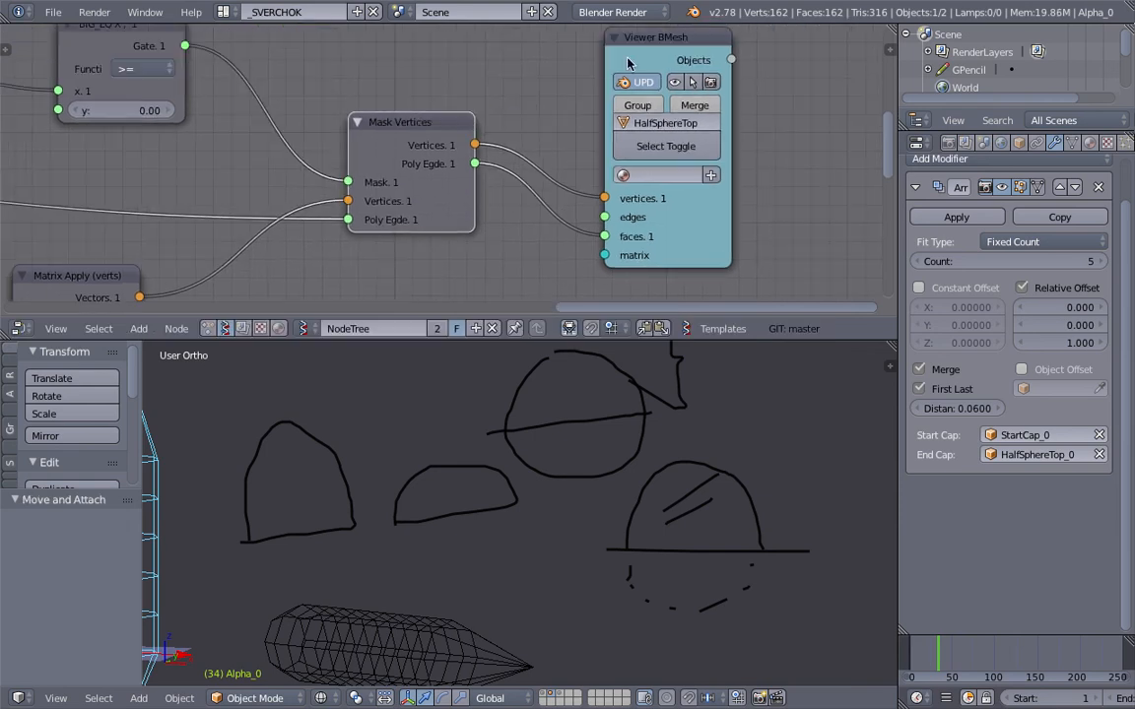
{"action": "left_click_drag", "start_coordinate": [627, 62], "coordinate": [623, 73]}
Step: Sketch short tick marks above the flatter dome outline
{"action": "middle_click_drag", "start_coordinate": [425, 509], "coordinate": [552, 446]}
{"action": "mouse_move", "coordinate": [555, 490]}
{"action": "middle_mouse_down"}
{"action": "mouse_move", "coordinate": [552, 452]}
{"action": "mouse_move", "coordinate": [747, 476]}
{"action": "mouse_move", "coordinate": [524, 453]}
{"action": "mouse_move", "coordinate": [596, 458]}
{"action": "middle_mouse_up"}
{"action": "scroll", "coordinate": [350, 196], "scroll_direction": "down", "scroll_amount": 1}
{"action": "scroll", "coordinate": [332, 208], "scroll_direction": "down", "scroll_amount": 6}
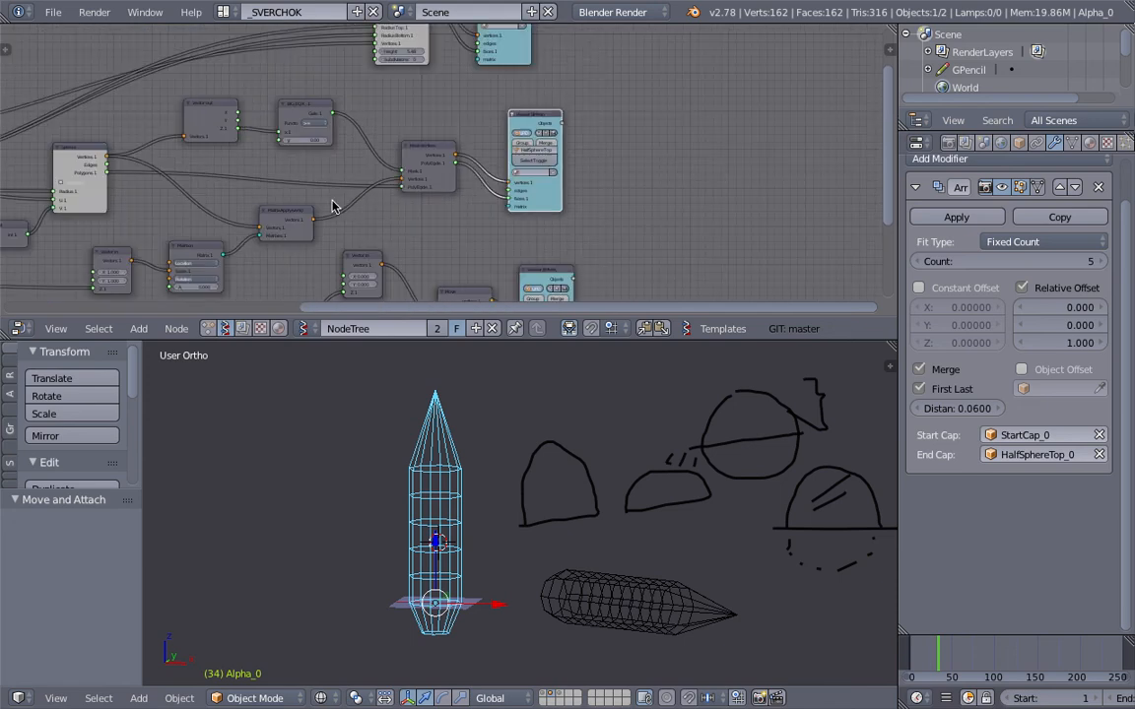
Step: Examine the overall node network and the Cylinder node connected to the Alpha viewer
{"action": "middle_click_drag", "start_coordinate": [512, 169], "coordinate": [528, 131]}
{"action": "scroll", "coordinate": [511, 132], "scroll_direction": "up", "scroll_amount": 3}
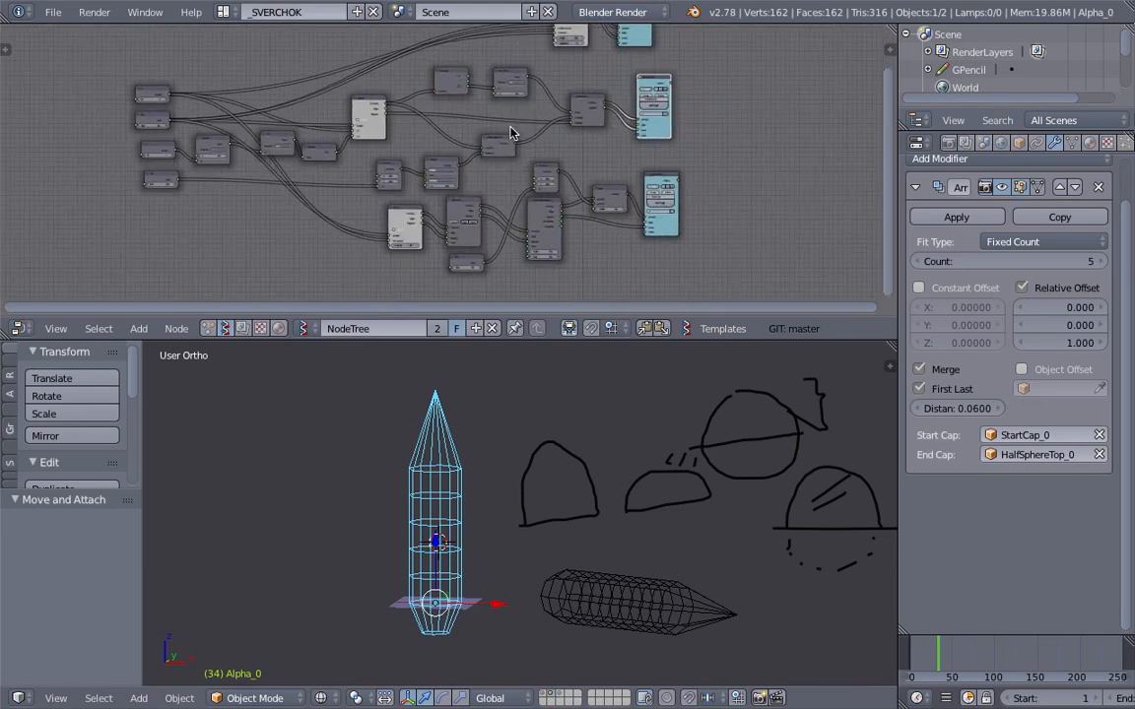
{"action": "left_click_drag", "start_coordinate": [435, 170], "coordinate": [428, 153]}
{"action": "middle_click_drag", "start_coordinate": [443, 154], "coordinate": [462, 142]}
{"action": "middle_click_drag", "start_coordinate": [475, 379], "coordinate": [488, 441]}
{"action": "middle_click_drag", "start_coordinate": [424, 261], "coordinate": [473, 306]}
{"action": "middle_click_drag", "start_coordinate": [475, 234], "coordinate": [340, 298]}
{"action": "middle_click_drag", "start_coordinate": [603, 189], "coordinate": [468, 236]}
{"action": "scroll", "coordinate": [445, 258], "scroll_direction": "up", "scroll_amount": 10}
{"action": "left_click_drag", "start_coordinate": [492, 119], "coordinate": [455, 87]}
{"action": "left_click_drag", "start_coordinate": [311, 126], "coordinate": [285, 102]}
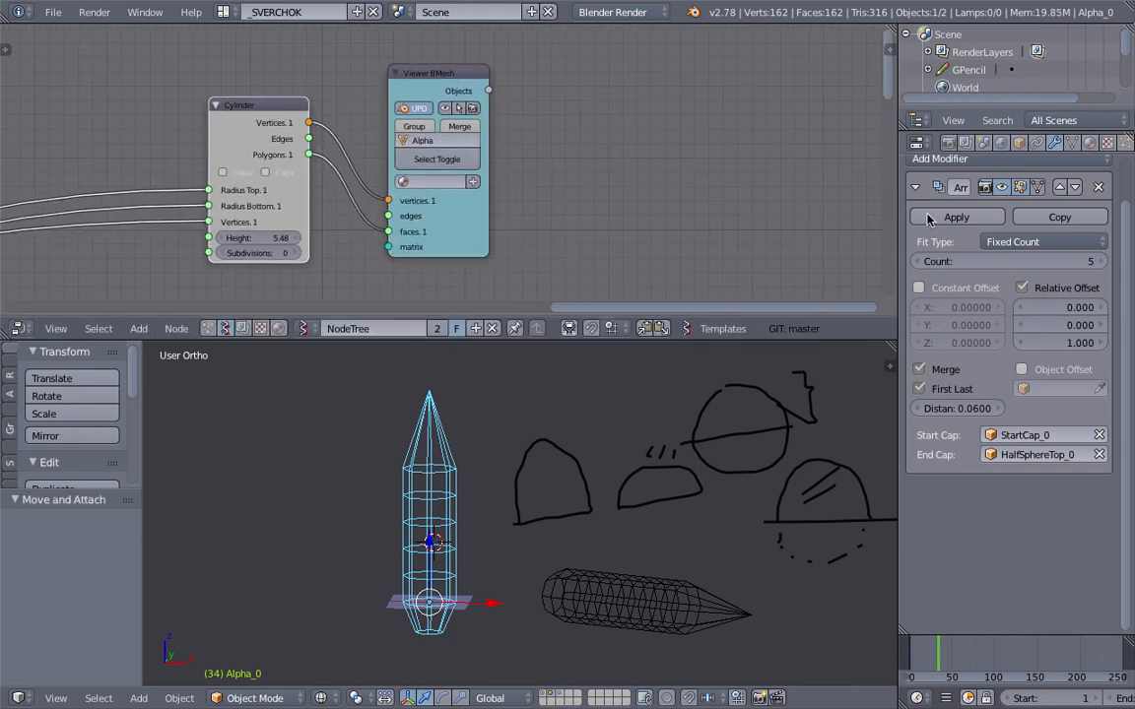
Step: Sketch three brackets beside the upright pipe to mark its pointed top, its repeated body and its tapered base
{"action": "scroll", "coordinate": [468, 521], "scroll_direction": "down", "scroll_amount": 2}
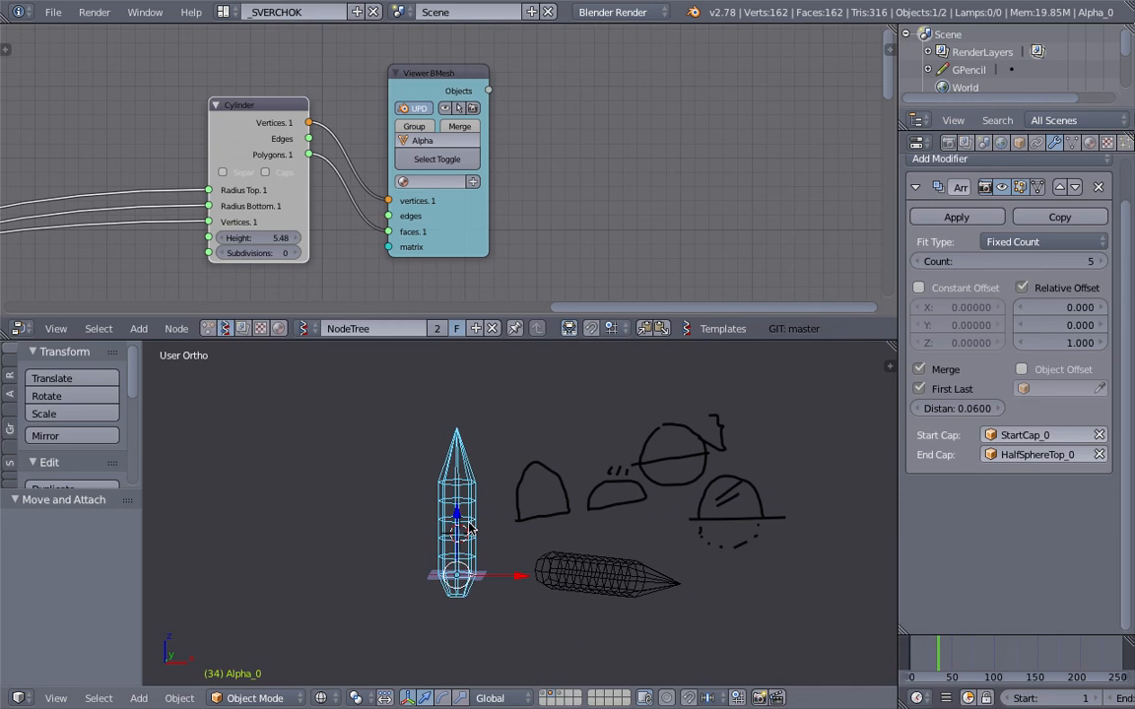
{"action": "middle_click_drag", "start_coordinate": [472, 527], "coordinate": [510, 507]}
{"action": "scroll", "coordinate": [434, 494], "scroll_direction": "up", "scroll_amount": 1}
{"action": "middle_click_drag", "start_coordinate": [433, 493], "coordinate": [539, 451], "text": "shift"}
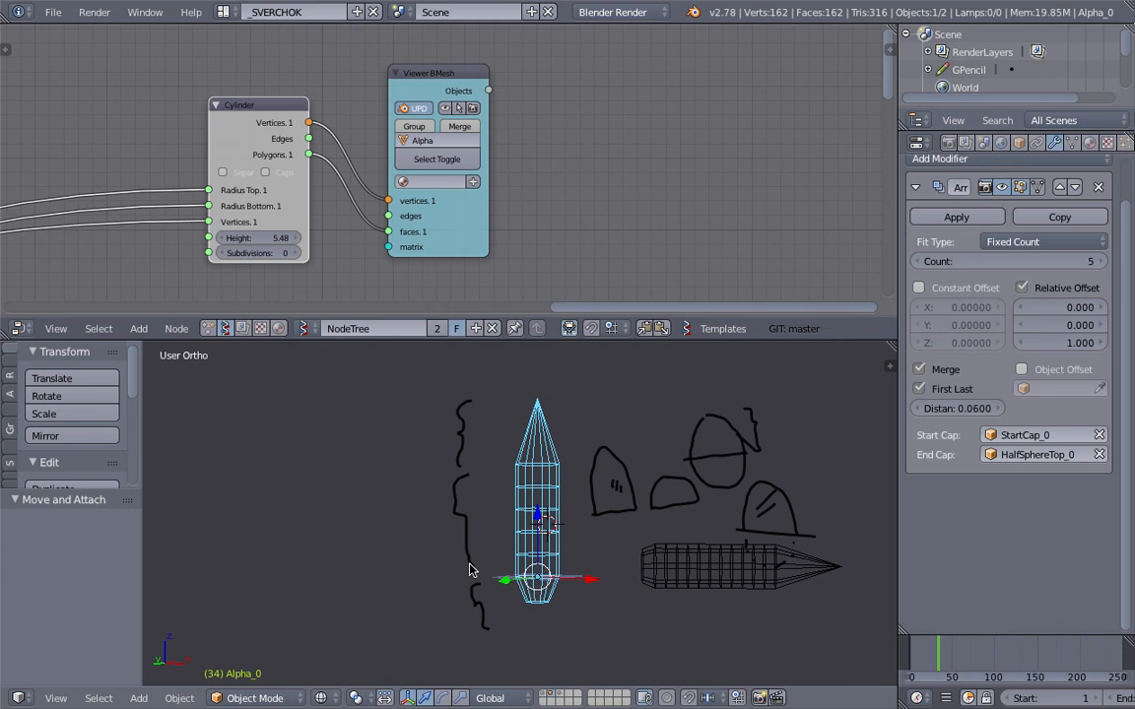
{"action": "mouse_move", "coordinate": [488, 476]}
{"action": "middle_mouse_down"}
{"action": "mouse_move", "coordinate": [496, 499]}
{"action": "mouse_move", "coordinate": [443, 510]}
{"action": "middle_mouse_up"}
{"action": "scroll", "coordinate": [488, 507], "scroll_direction": "up", "scroll_amount": 1}
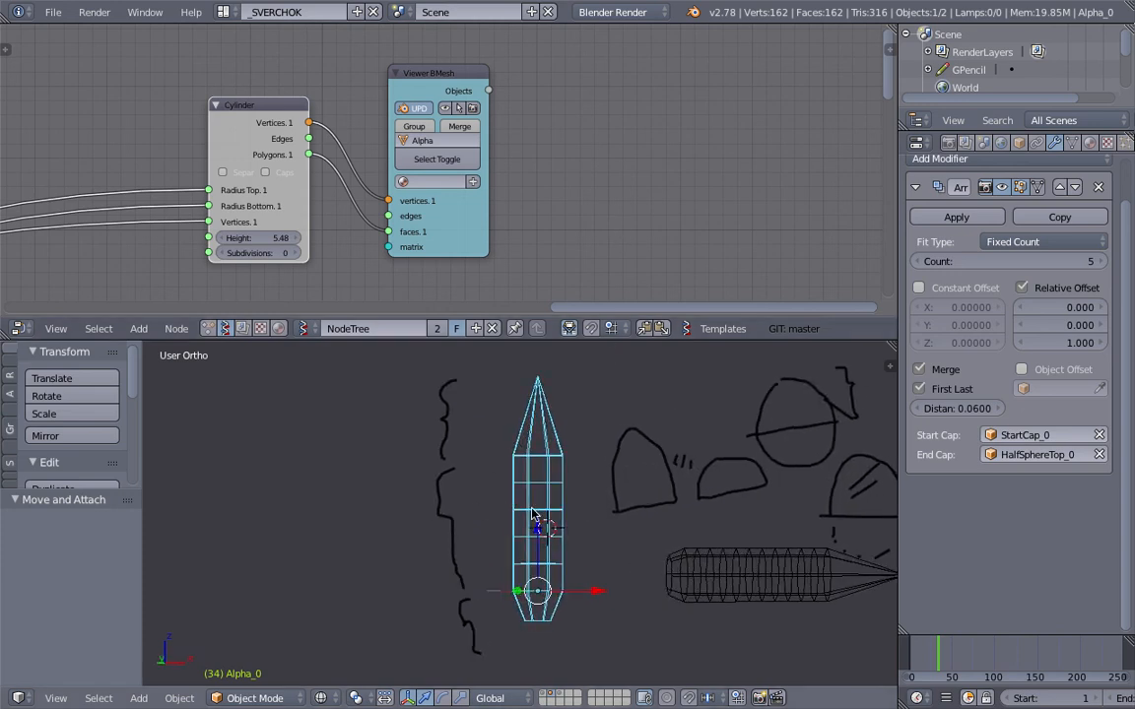
Step: Set the Array modifier's fixed count to 12 for the pipe
{"action": "middle_click_drag", "start_coordinate": [652, 496], "coordinate": [572, 487], "text": "shift"}
{"action": "middle_click_drag", "start_coordinate": [624, 232], "coordinate": [593, 224]}
{"action": "left_click", "coordinate": [1100, 263]}
{"action": "left_click", "coordinate": [1100, 263]}
{"action": "left_click", "coordinate": [1100, 263]}
{"action": "left_click", "coordinate": [1101, 263]}
{"action": "left_click", "coordinate": [1100, 263]}
{"action": "scroll", "coordinate": [675, 461], "scroll_direction": "down", "scroll_amount": 3}
{"action": "middle_click_drag", "start_coordinate": [667, 470], "coordinate": [631, 512], "text": "shift"}
{"action": "left_click", "coordinate": [1100, 263]}
{"action": "left_click", "coordinate": [1101, 263]}
{"action": "scroll", "coordinate": [611, 501], "scroll_direction": "up", "scroll_amount": 2}
{"action": "scroll", "coordinate": [361, 263], "scroll_direction": "down", "scroll_amount": 4}
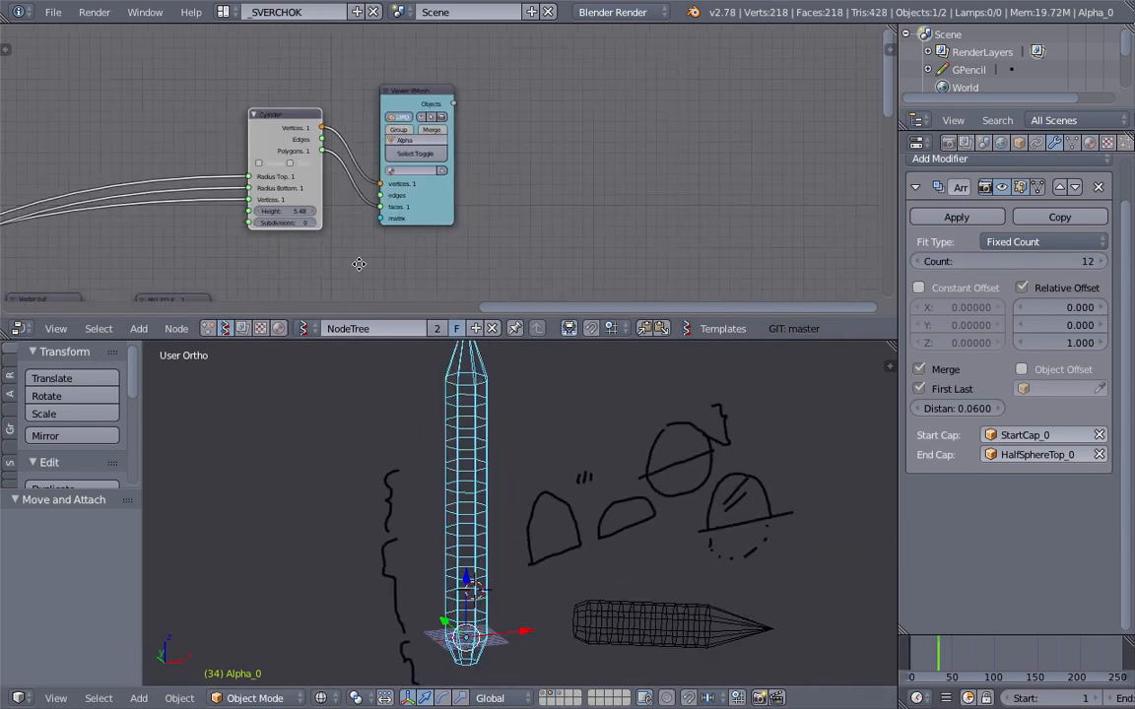
Step: Examine the number inputs and the node branches leading to the HalfSphereTop and StartCap viewers
{"action": "middle_click_drag", "start_coordinate": [6, 255], "coordinate": [197, 243]}
{"action": "scroll", "coordinate": [187, 244], "scroll_direction": "down", "scroll_amount": 5}
{"action": "middle_click_drag", "start_coordinate": [108, 253], "coordinate": [489, 148]}
{"action": "scroll", "coordinate": [452, 180], "scroll_direction": "down", "scroll_amount": 4}
{"action": "middle_click_drag", "start_coordinate": [532, 215], "coordinate": [393, 163]}
{"action": "scroll", "coordinate": [453, 166], "scroll_direction": "up", "scroll_amount": 3}
{"action": "middle_click_drag", "start_coordinate": [464, 168], "coordinate": [448, 160]}
{"action": "middle_click_drag", "start_coordinate": [597, 499], "coordinate": [563, 466]}
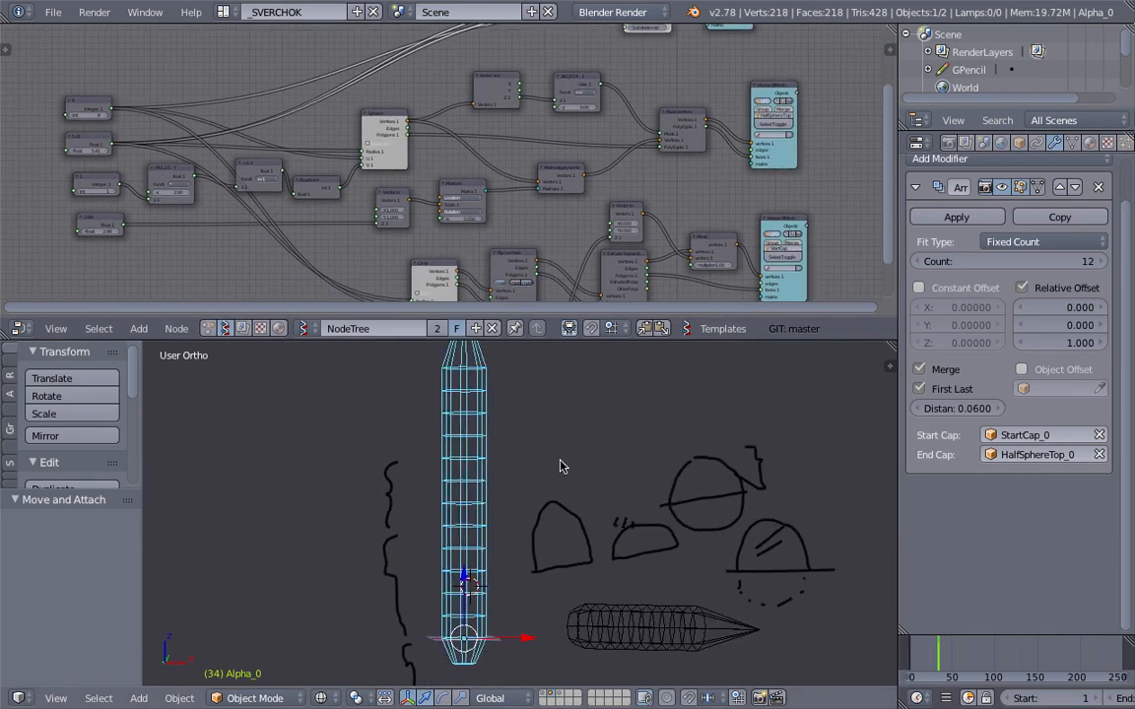